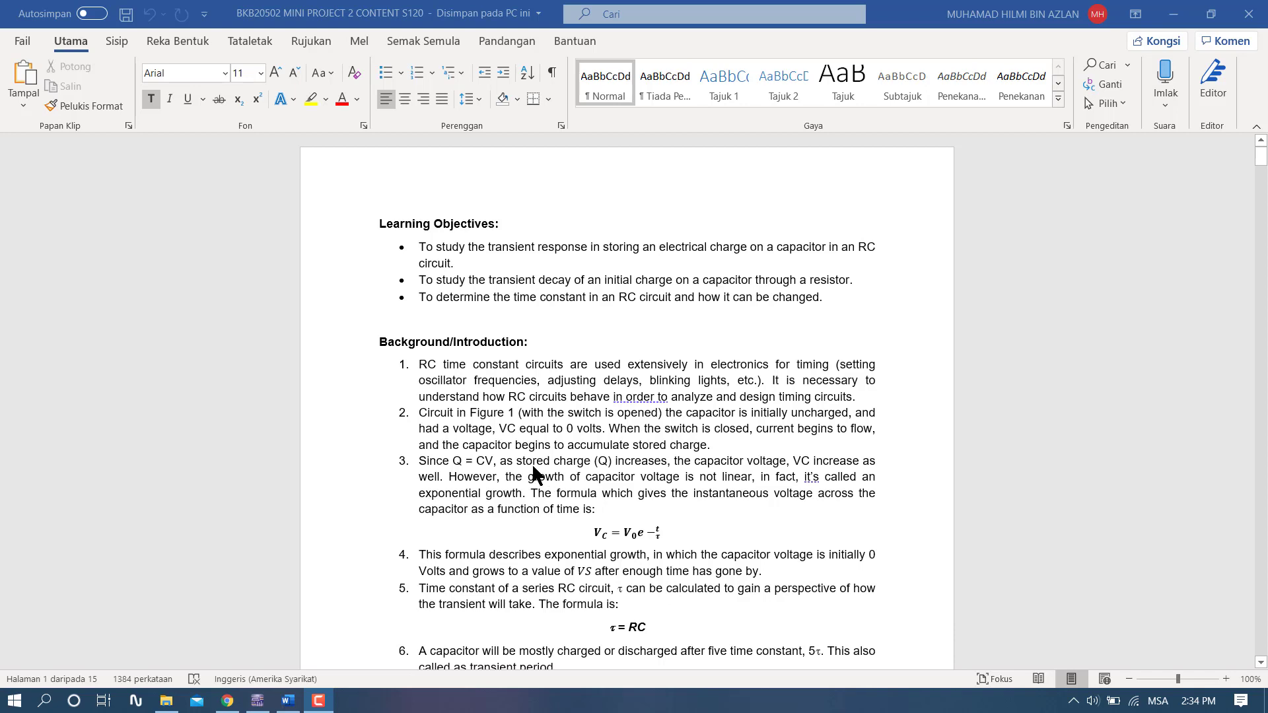
- Read the lab report from the learning objectives through the Task 1 pre-lab table to the Task 2 measurement procedure
scroll(532, 471, down, 3)
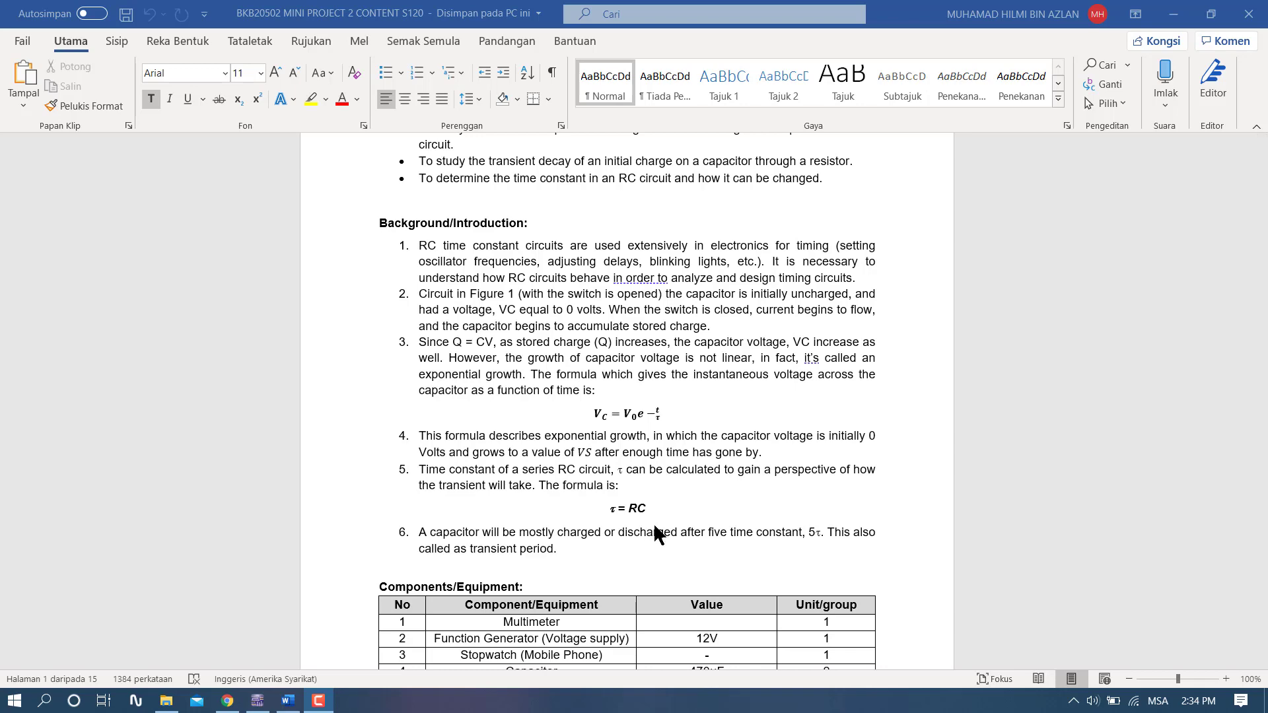
scroll(651, 521, down, 9)
scroll(648, 525, down, 12)
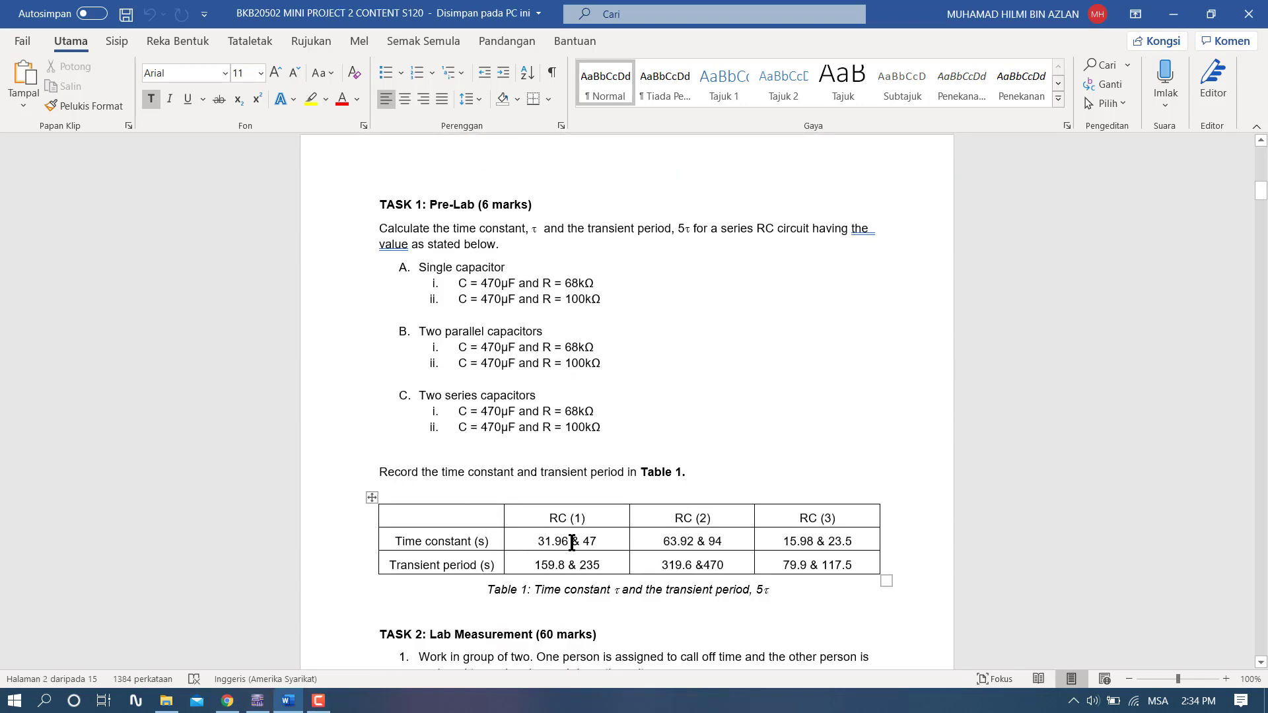
scroll(632, 552, down, 3)
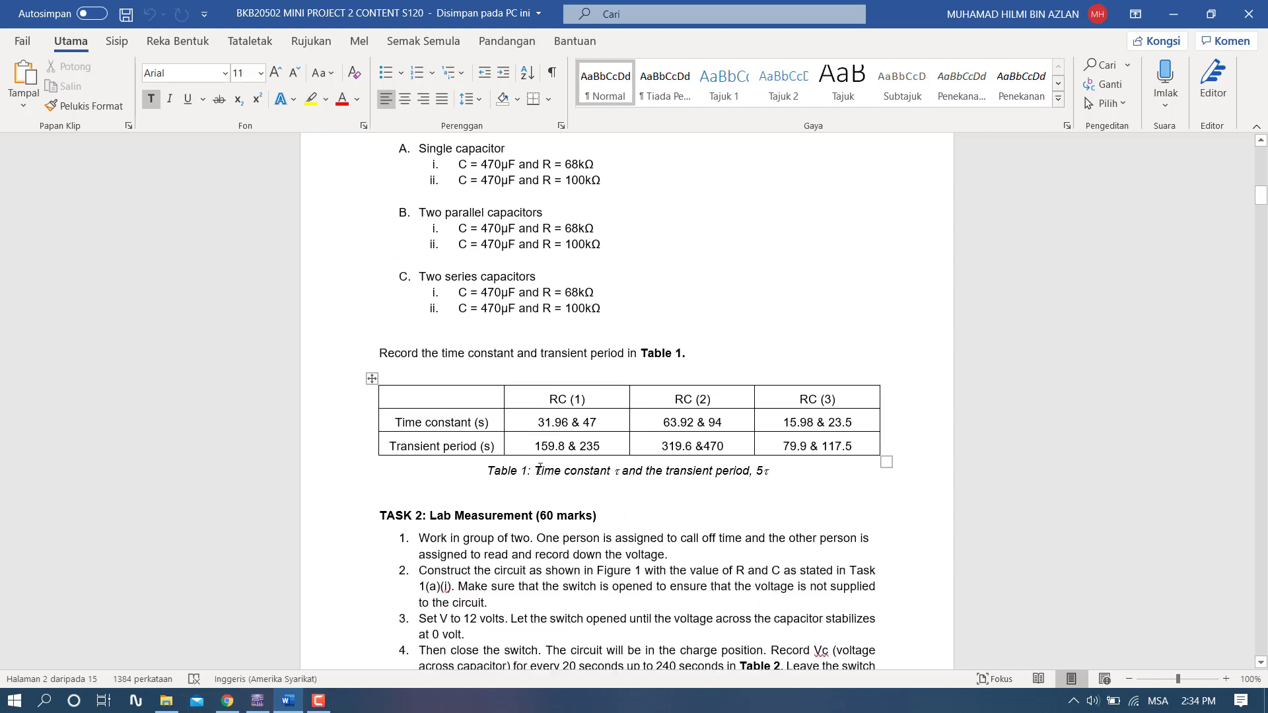
scroll(449, 183, up, 1)
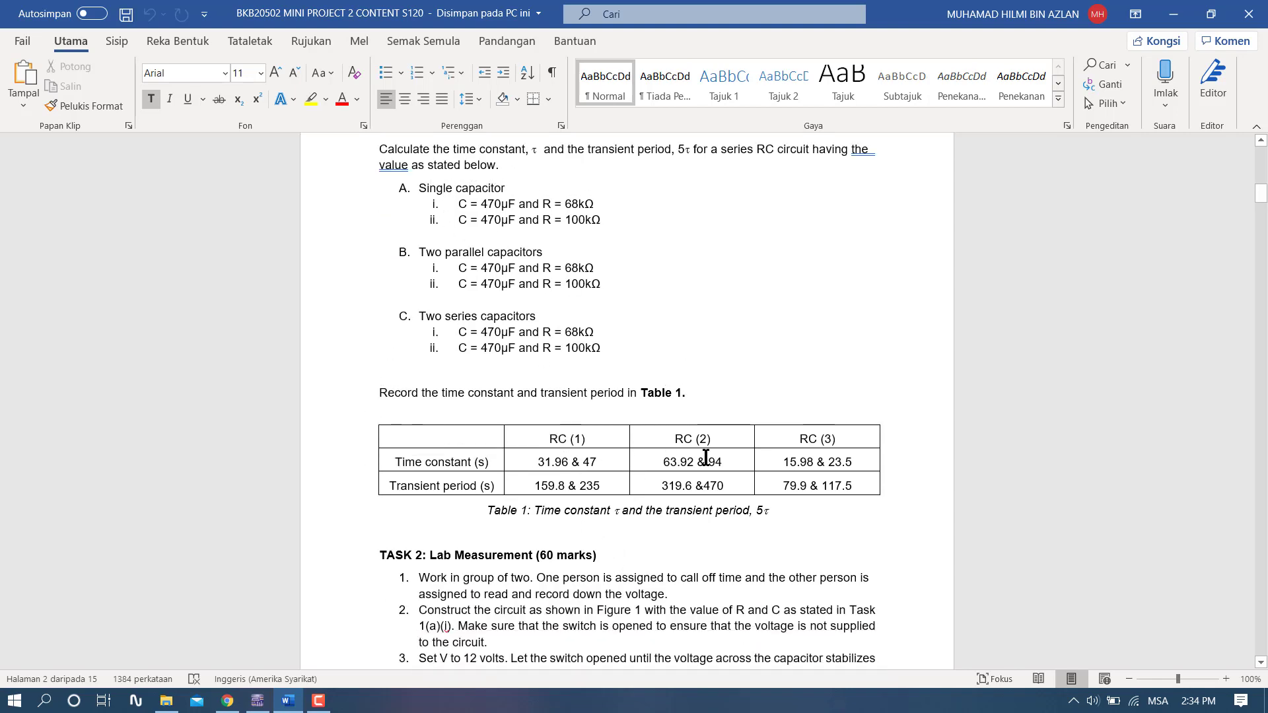
scroll(648, 478, down, 9)
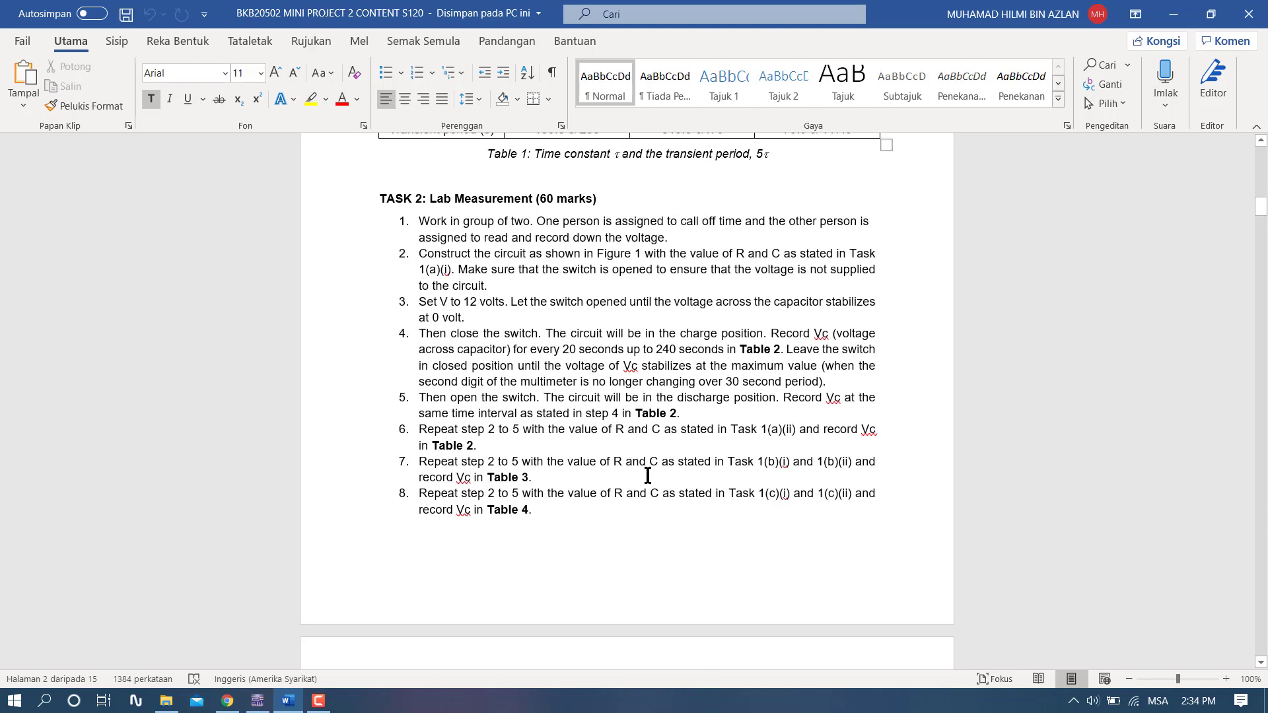
right_click(591, 441)
scroll(591, 441, down, 2)
click(237, 499)
- Examine the Task 2 charge and discharge voltage tables for the 68 kΩ and 100 kΩ resistors, through Table 4
scroll(427, 478, down, 2)
scroll(428, 477, down, 11)
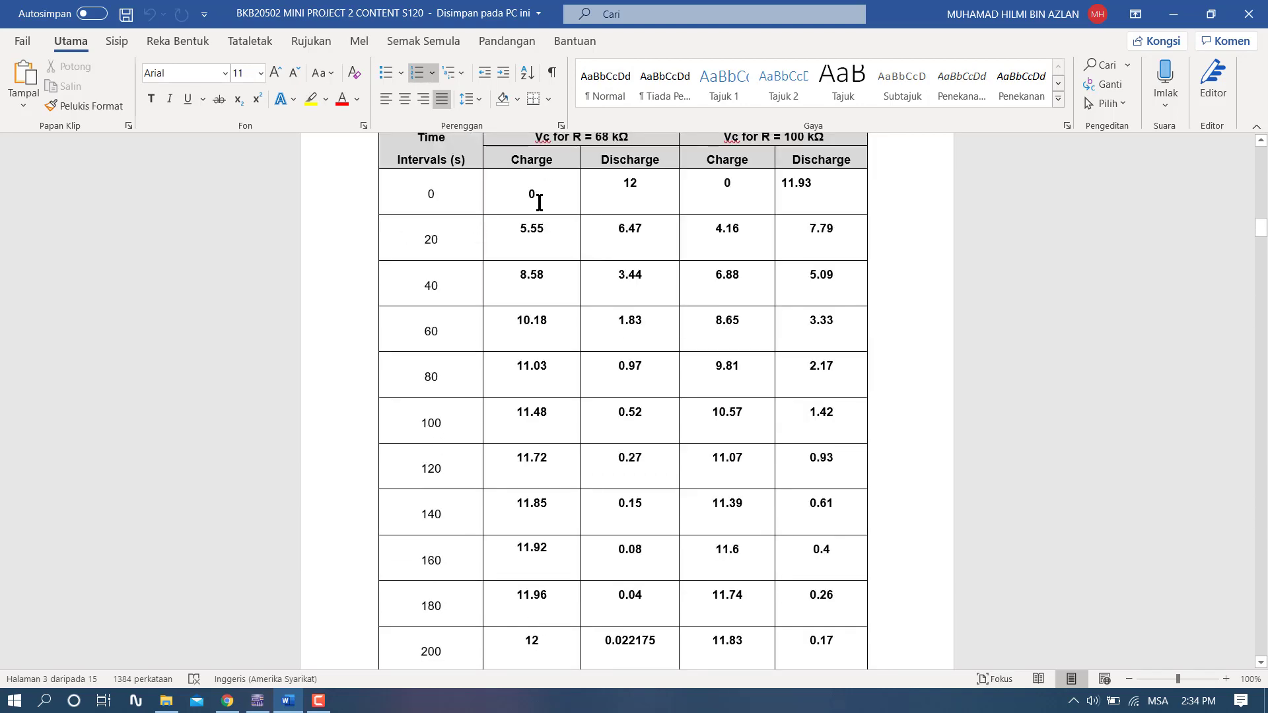
scroll(566, 332, down, 20)
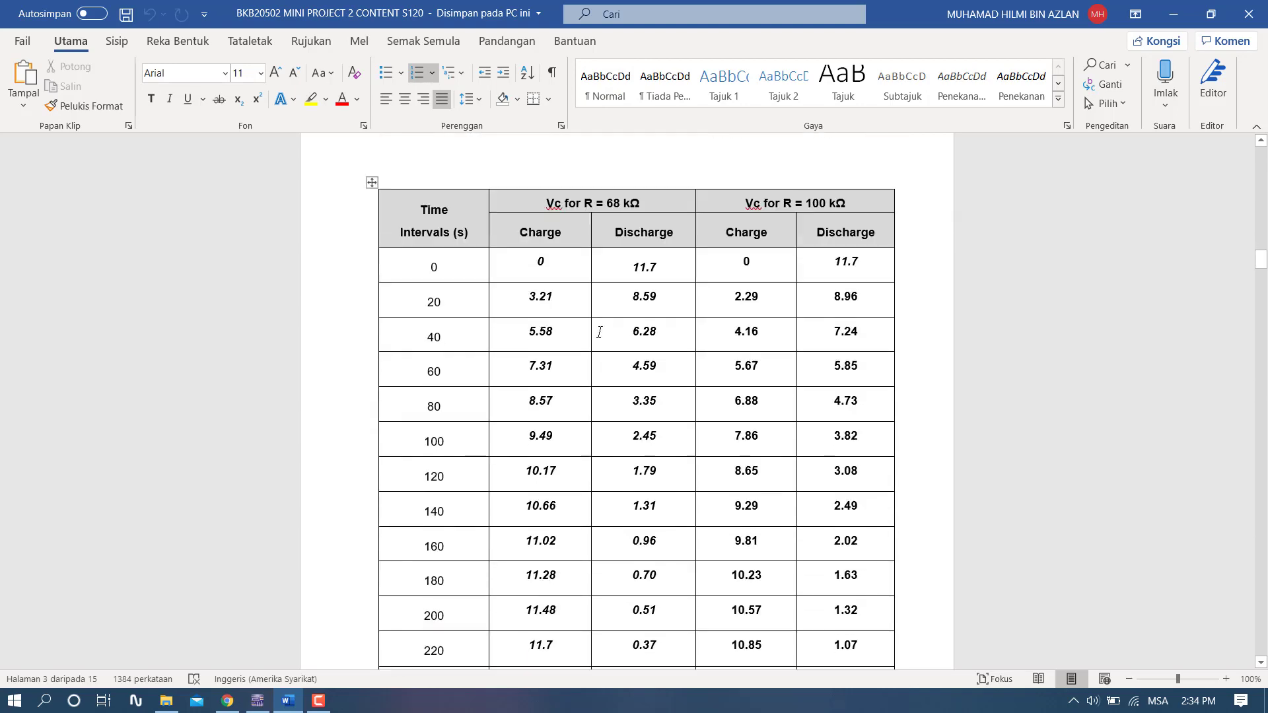
scroll(598, 333, down, 3)
scroll(598, 334, up, 8)
scroll(598, 335, down, 19)
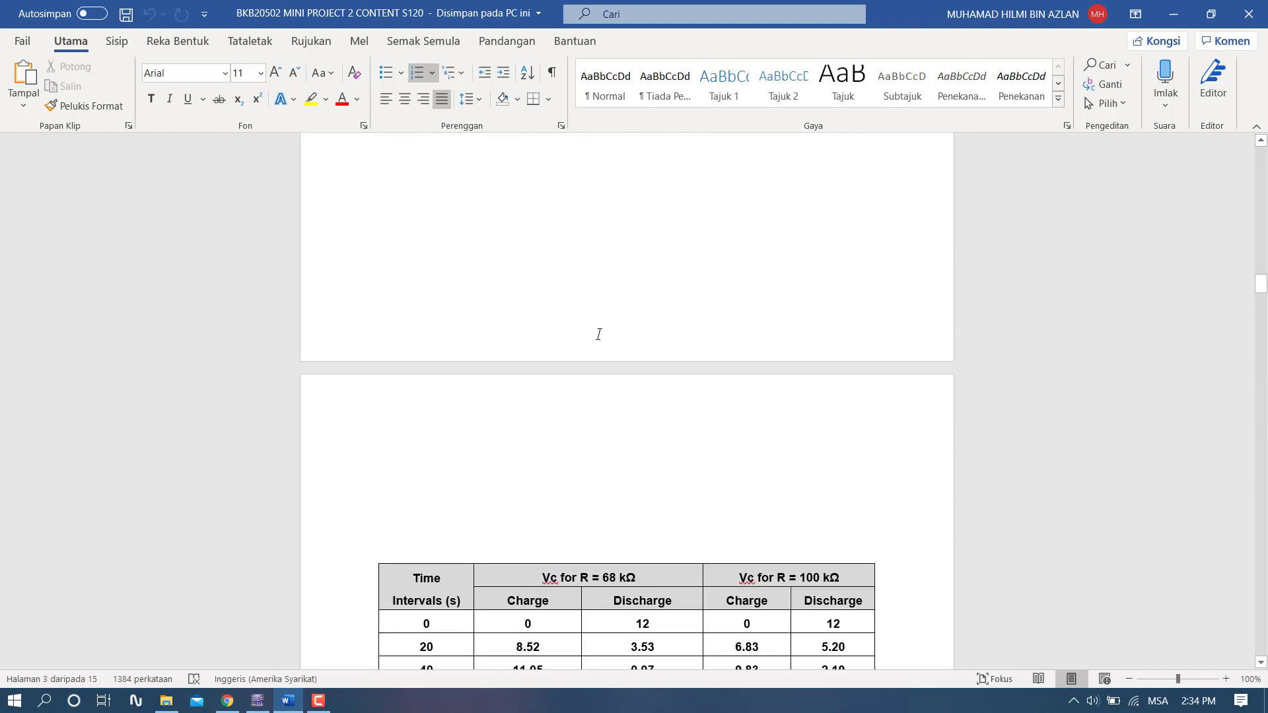
scroll(596, 337, down, 1)
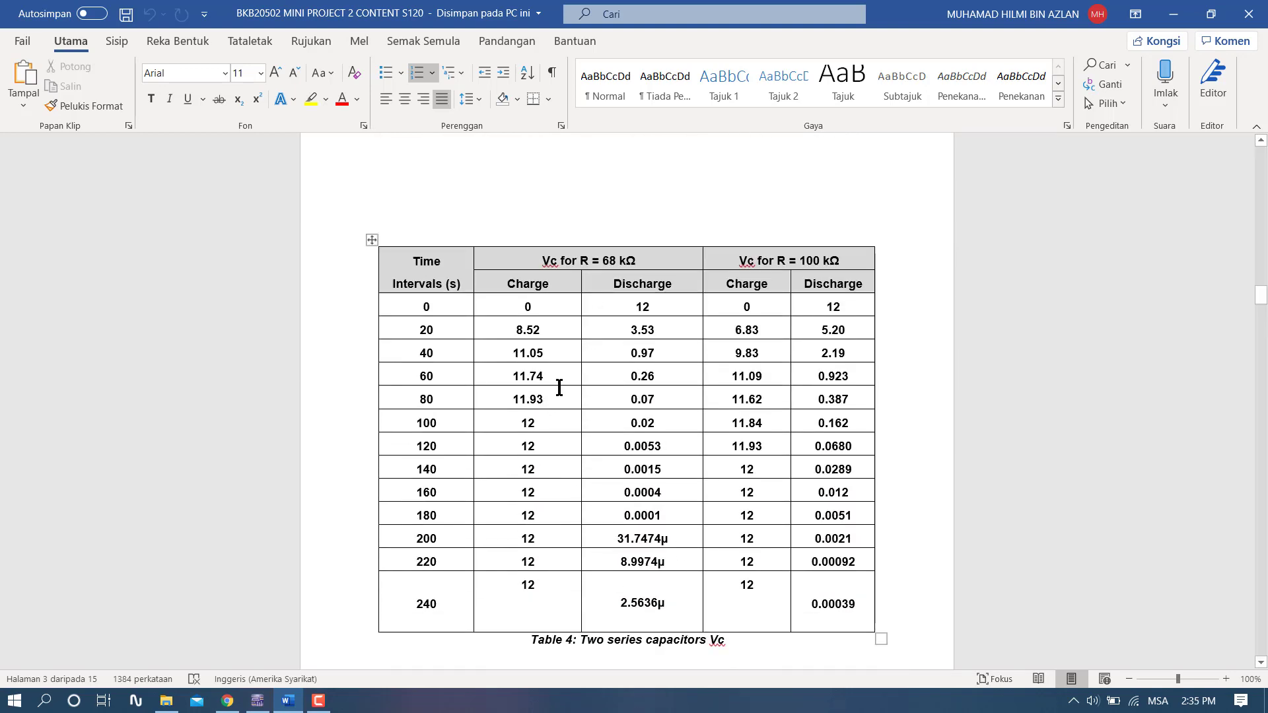
scroll(646, 357, down, 7)
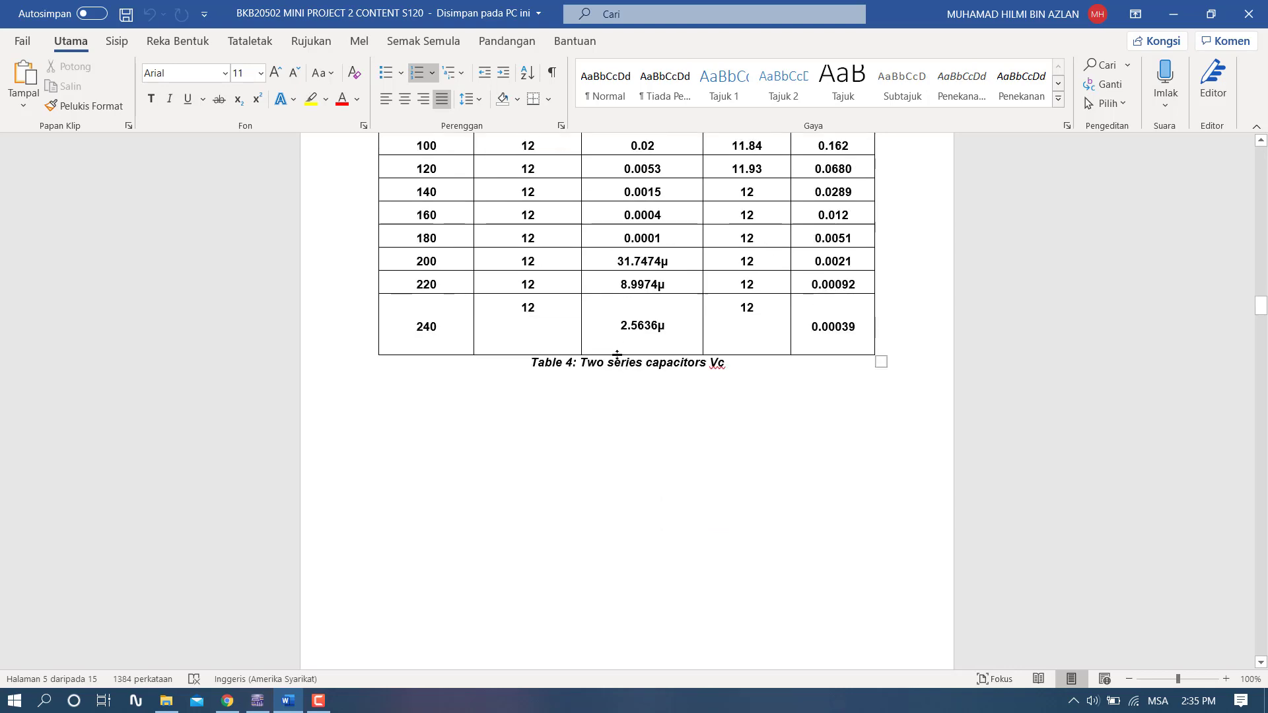
- Review the Task 3 charge and discharge charts for the single, series and parallel capacitor circuits
scroll(603, 358, down, 10)
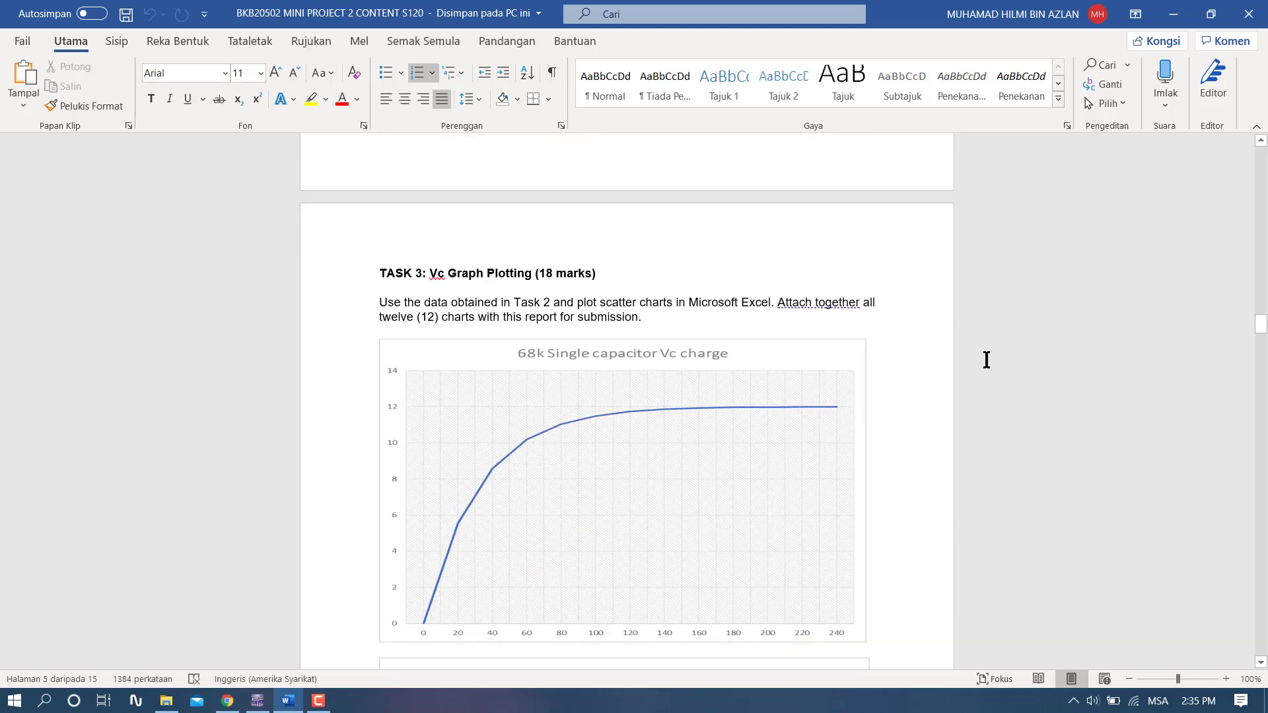
scroll(735, 305, down, 9)
scroll(552, 311, down, 20)
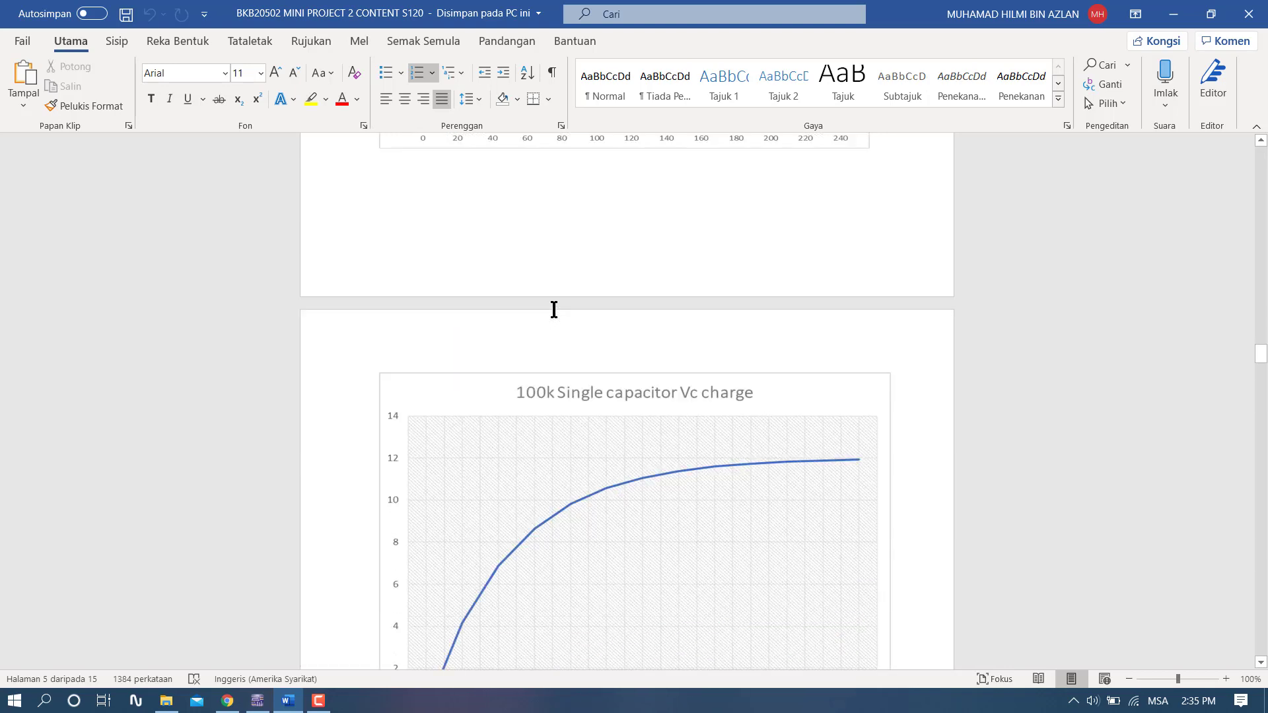
scroll(562, 312, down, 20)
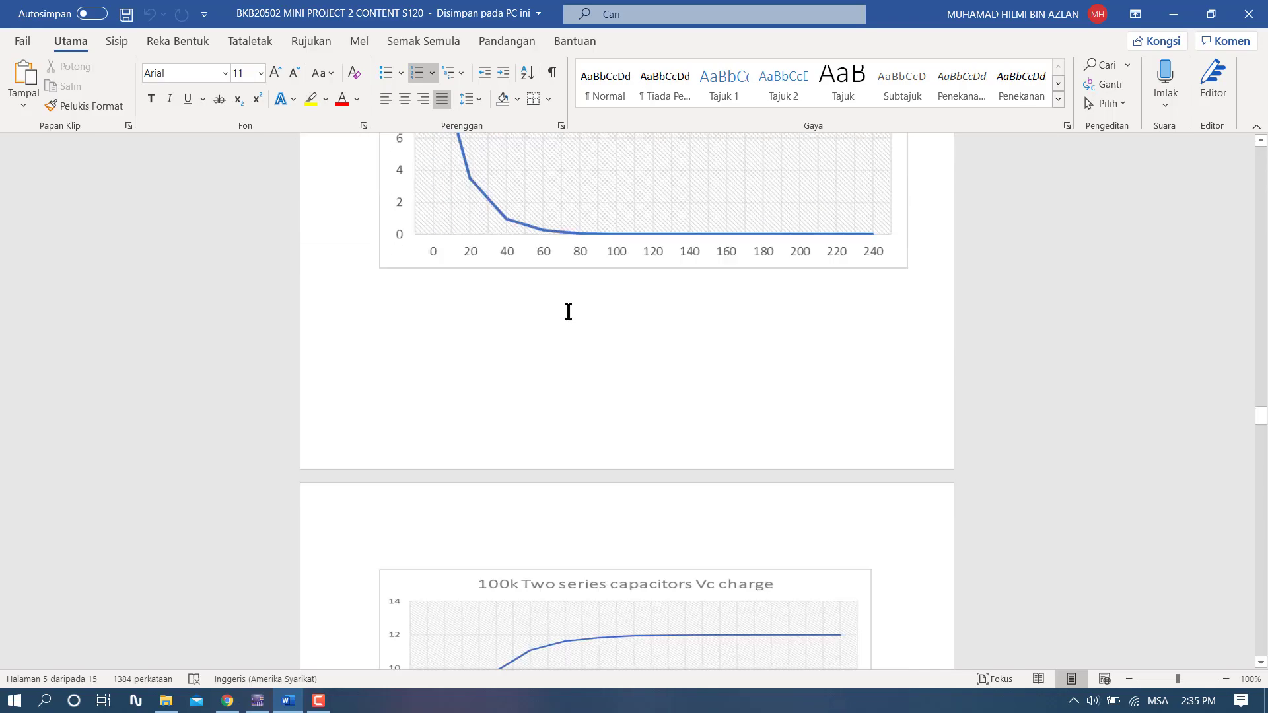
scroll(574, 314, down, 10)
drag(1260, 432, 1254, 506)
scroll(880, 410, up, 10)
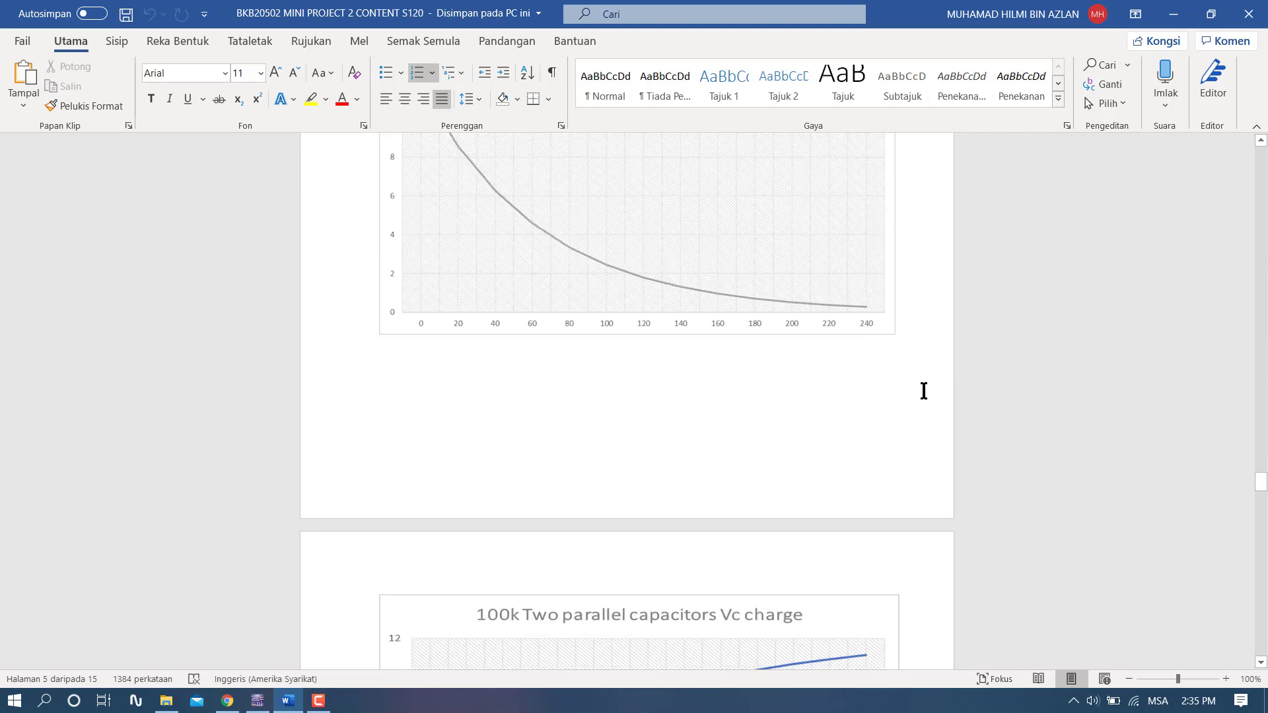
scroll(727, 445, up, 7)
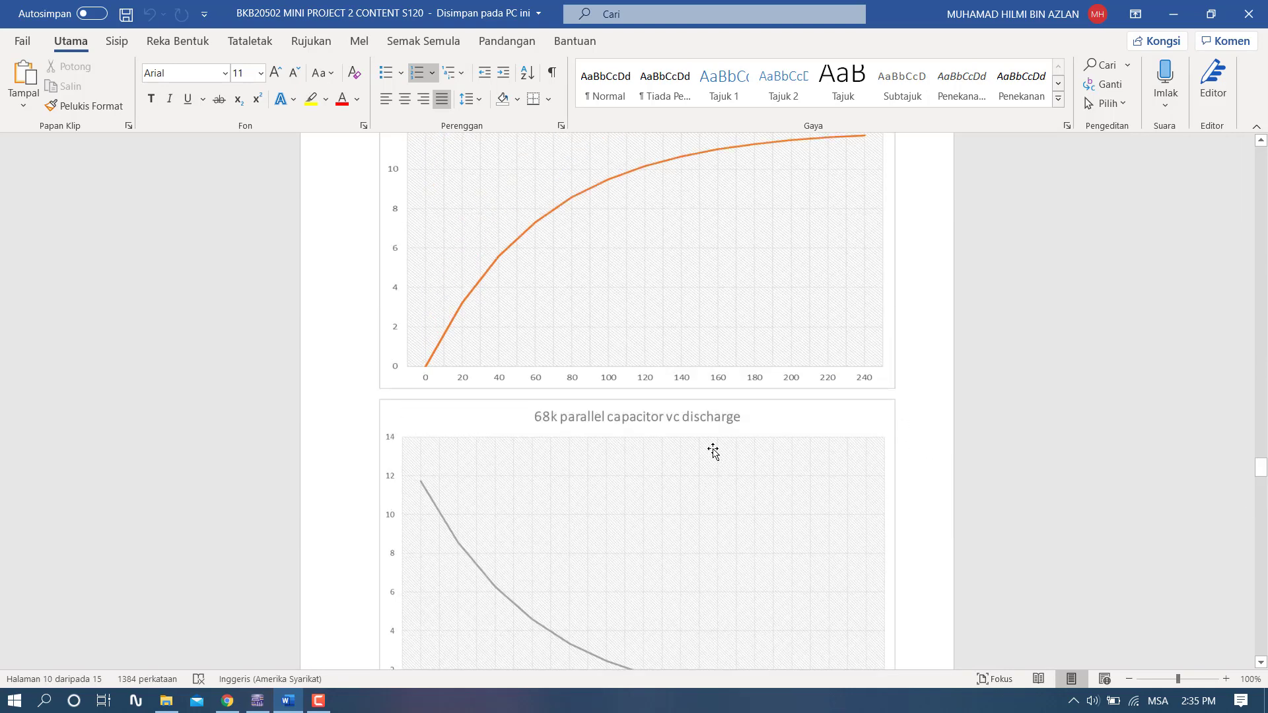
scroll(713, 451, up, 5)
scroll(694, 430, up, 2)
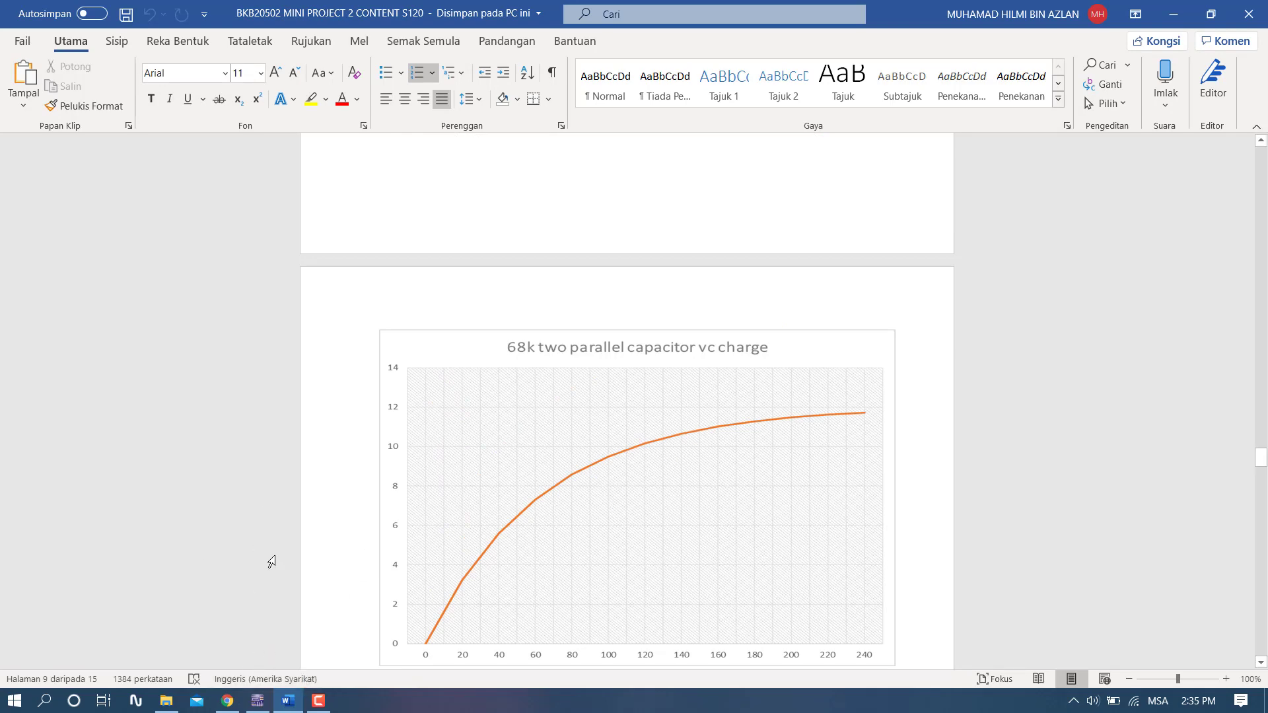
- Switch to Multisim and review the value settings of pulse voltage source V1 in the series capacitor circuit
click(264, 701)
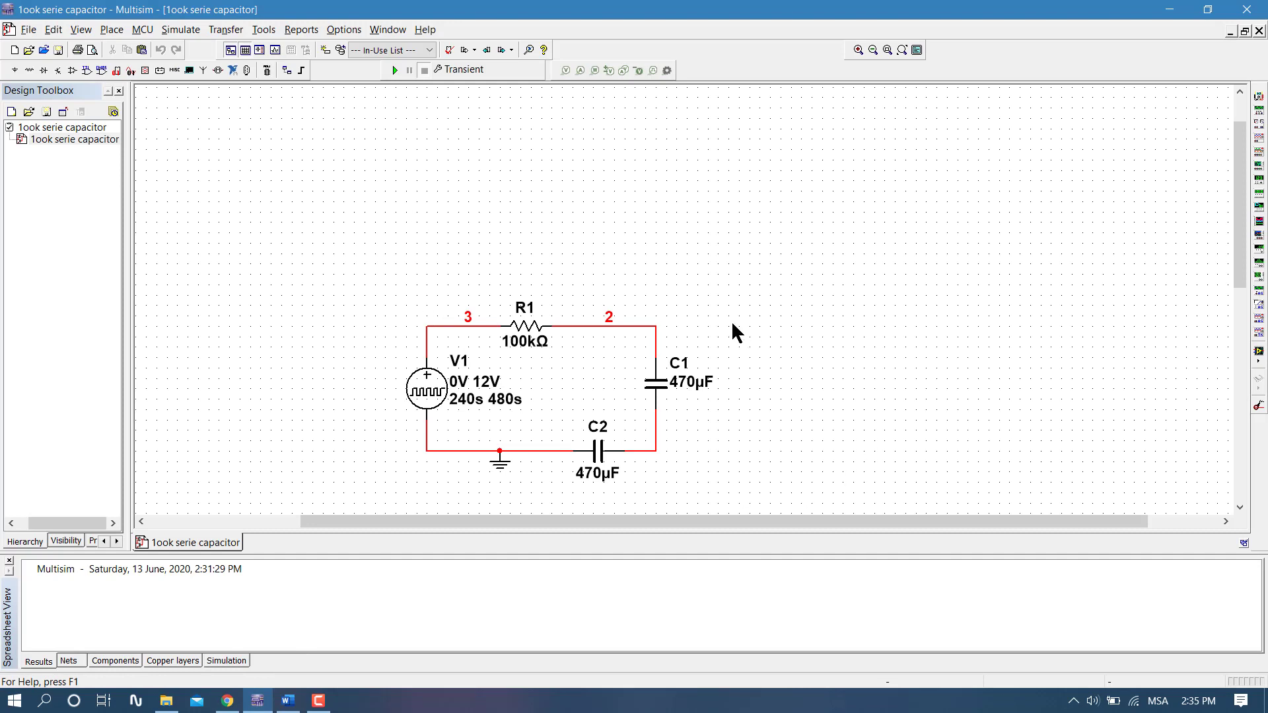
scroll(736, 304, down, 2)
scroll(737, 278, up, 1)
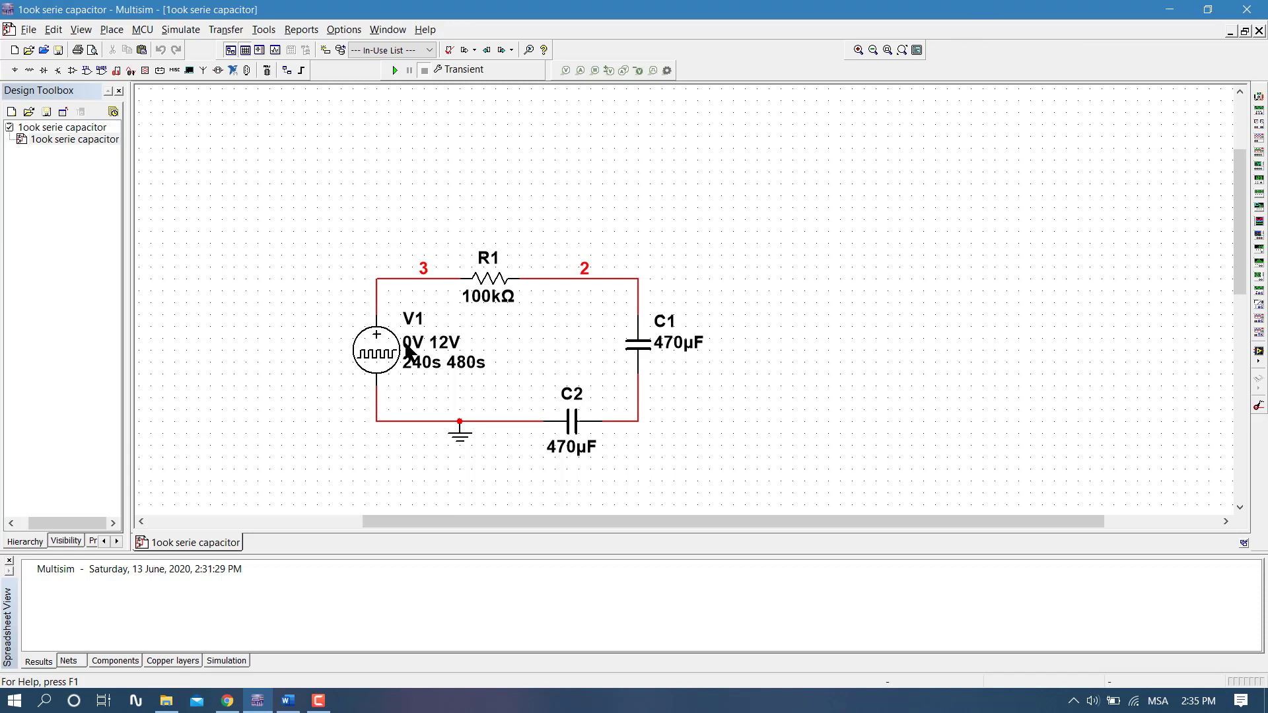
click(378, 346)
double_click(378, 346)
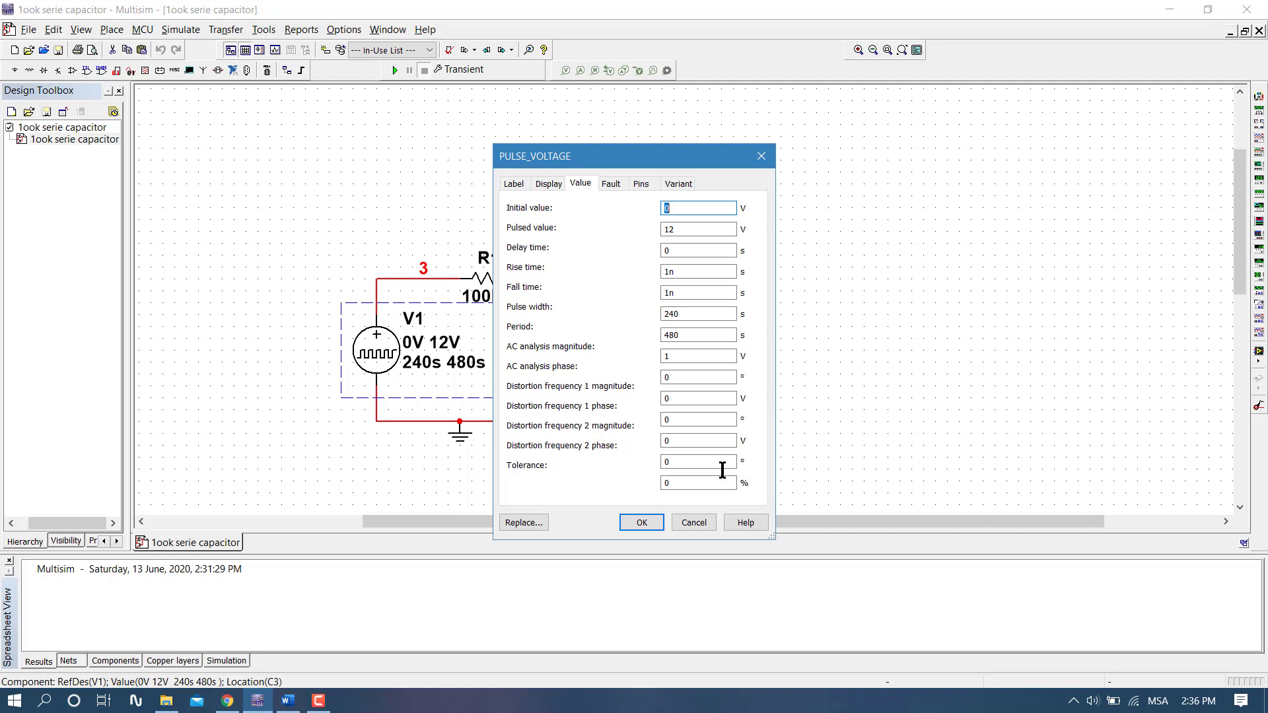
click(653, 524)
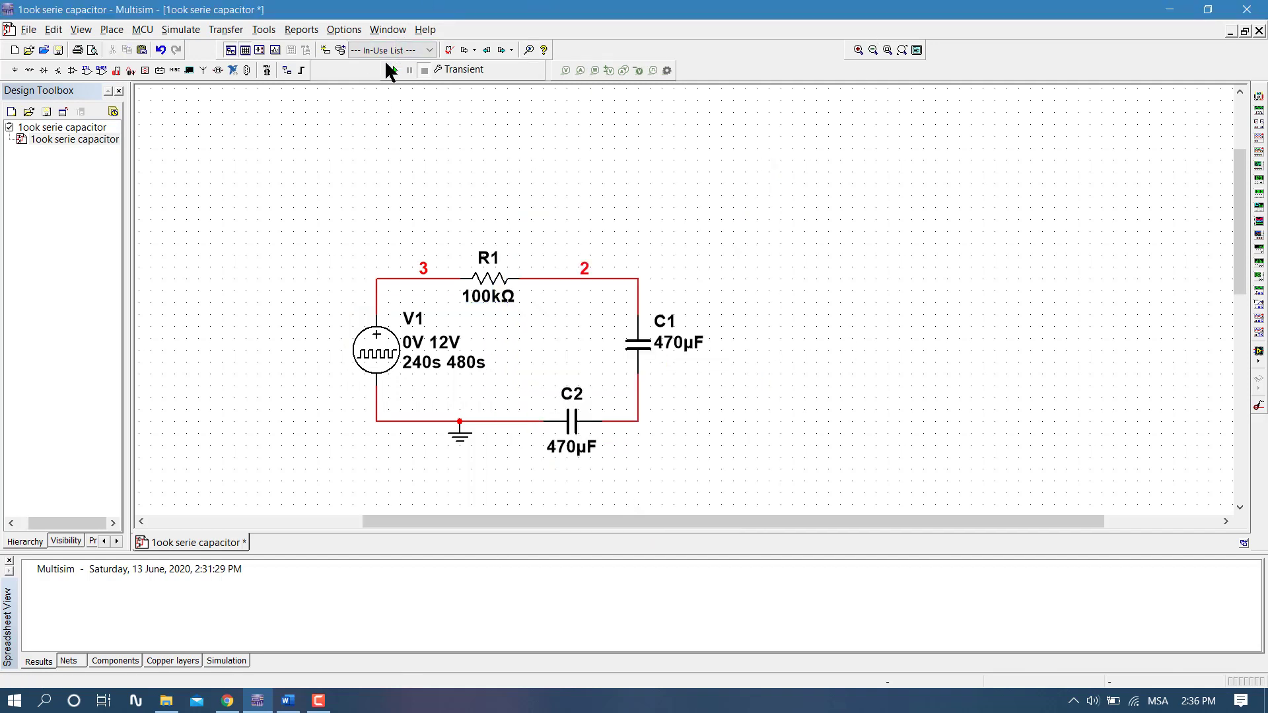
- Run the transient simulation, hide the V(3) trace in the resulting graph, and maximize the Grapher View window
click(393, 69)
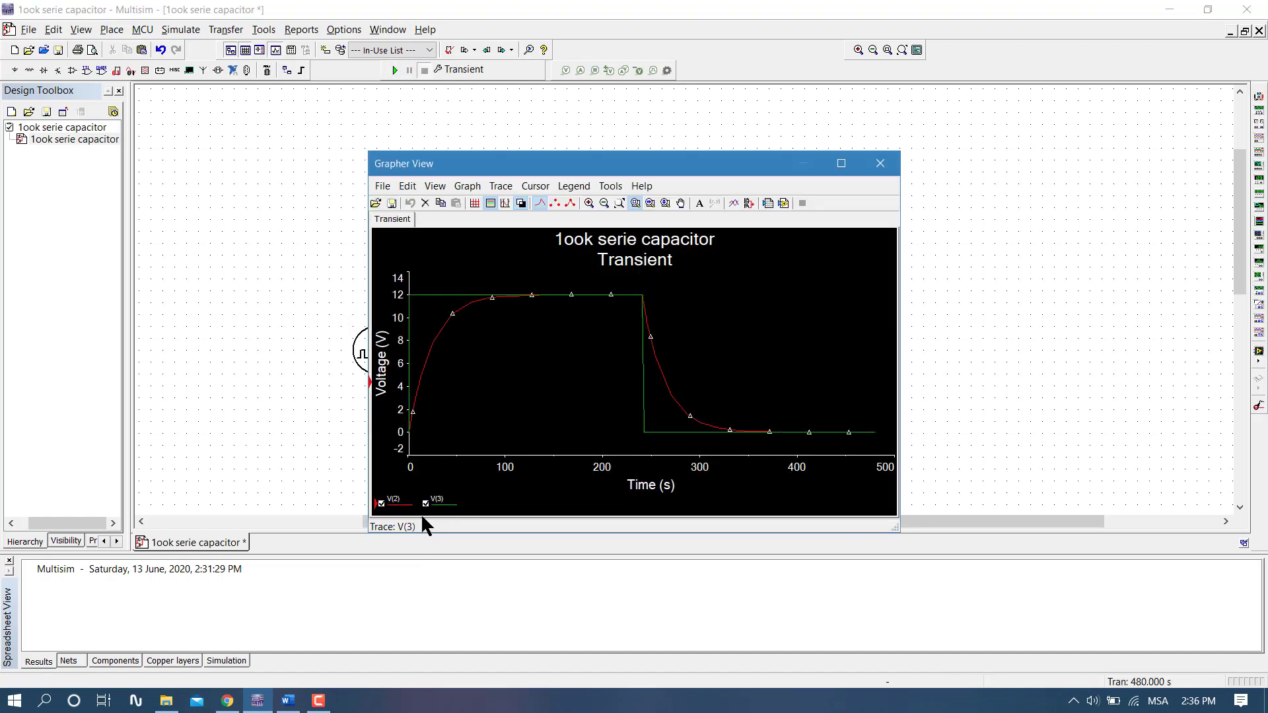
click(395, 504)
click(426, 504)
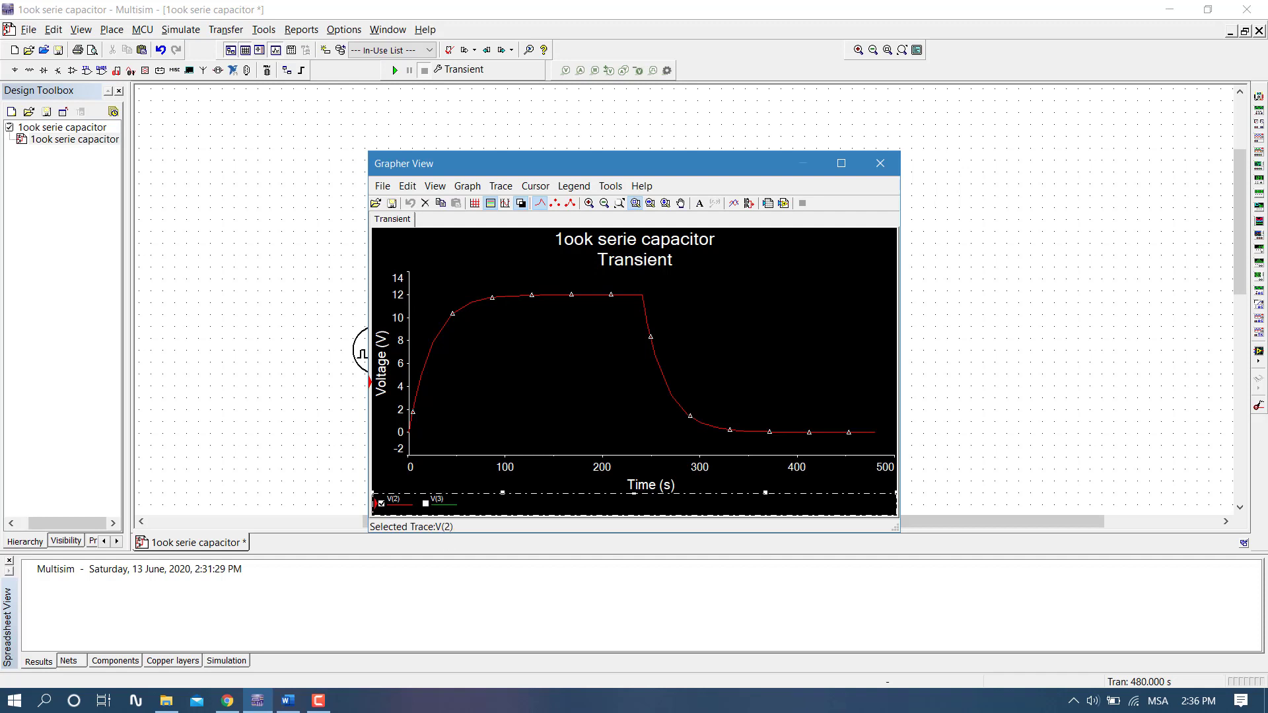
click(841, 163)
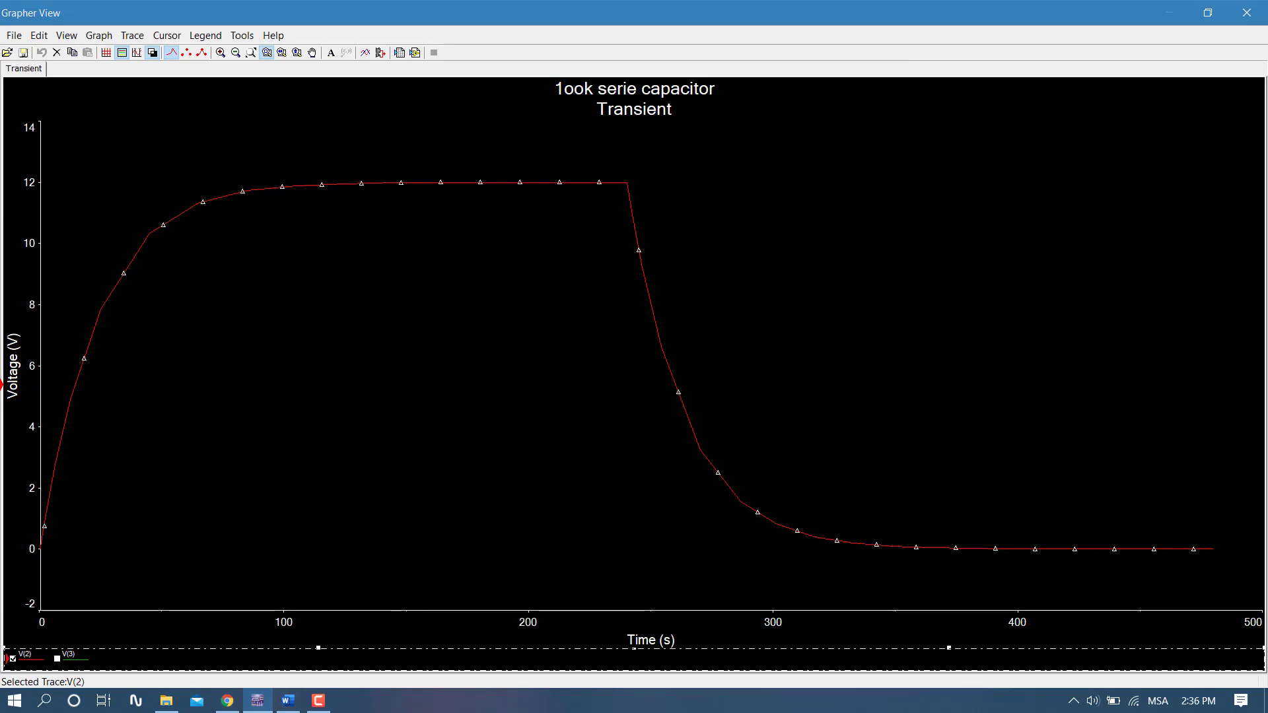
- In the graph properties, set the left axis minimum to 0 and its total ticks to 14
click(98, 37)
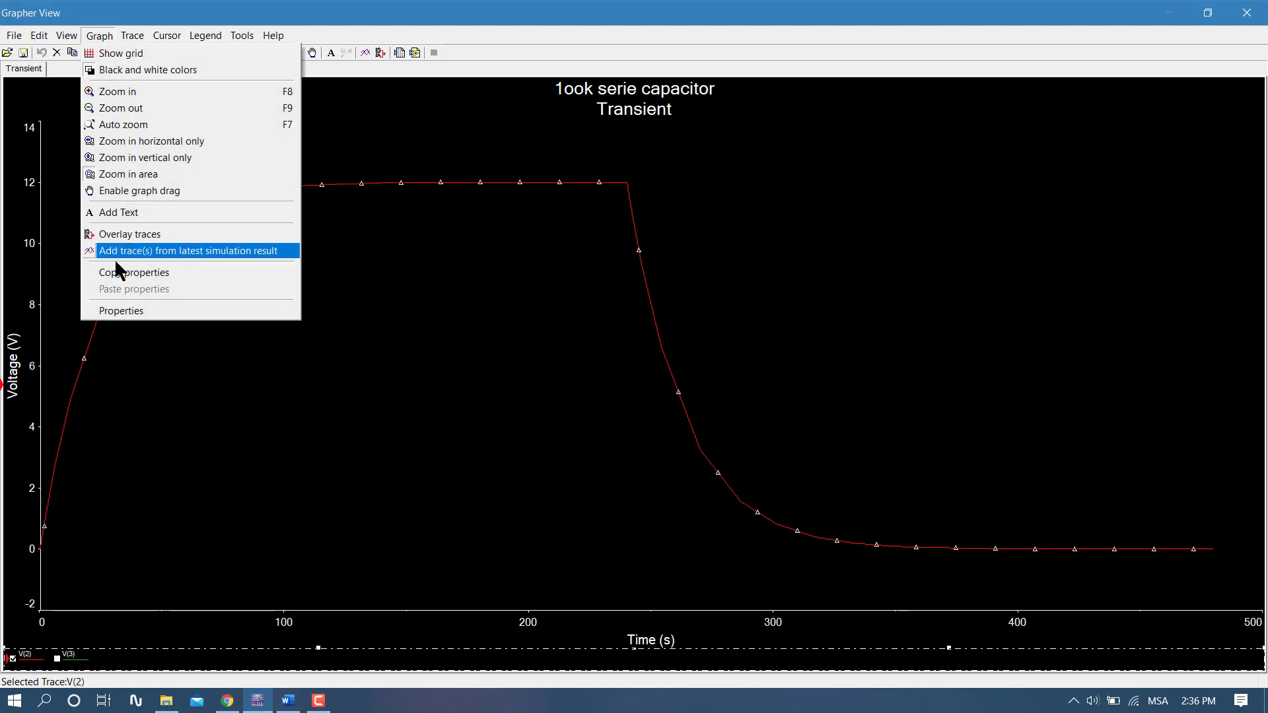
click(148, 311)
click(485, 188)
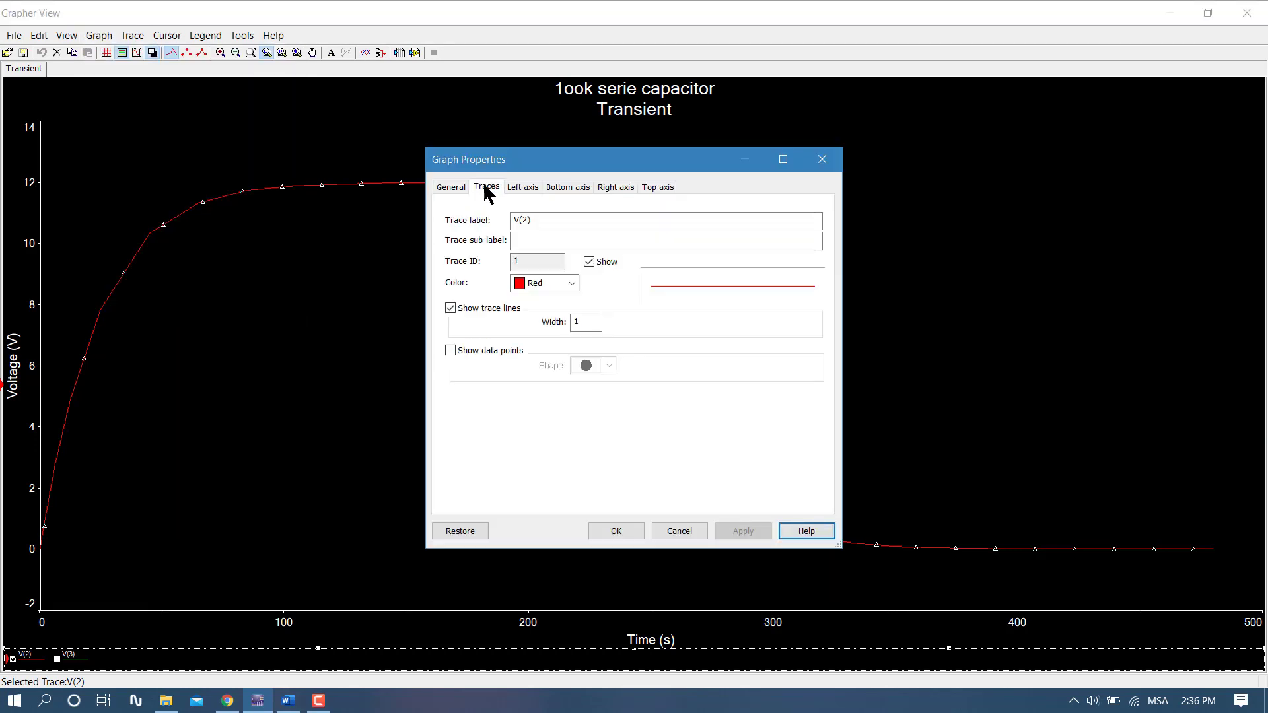
click(530, 188)
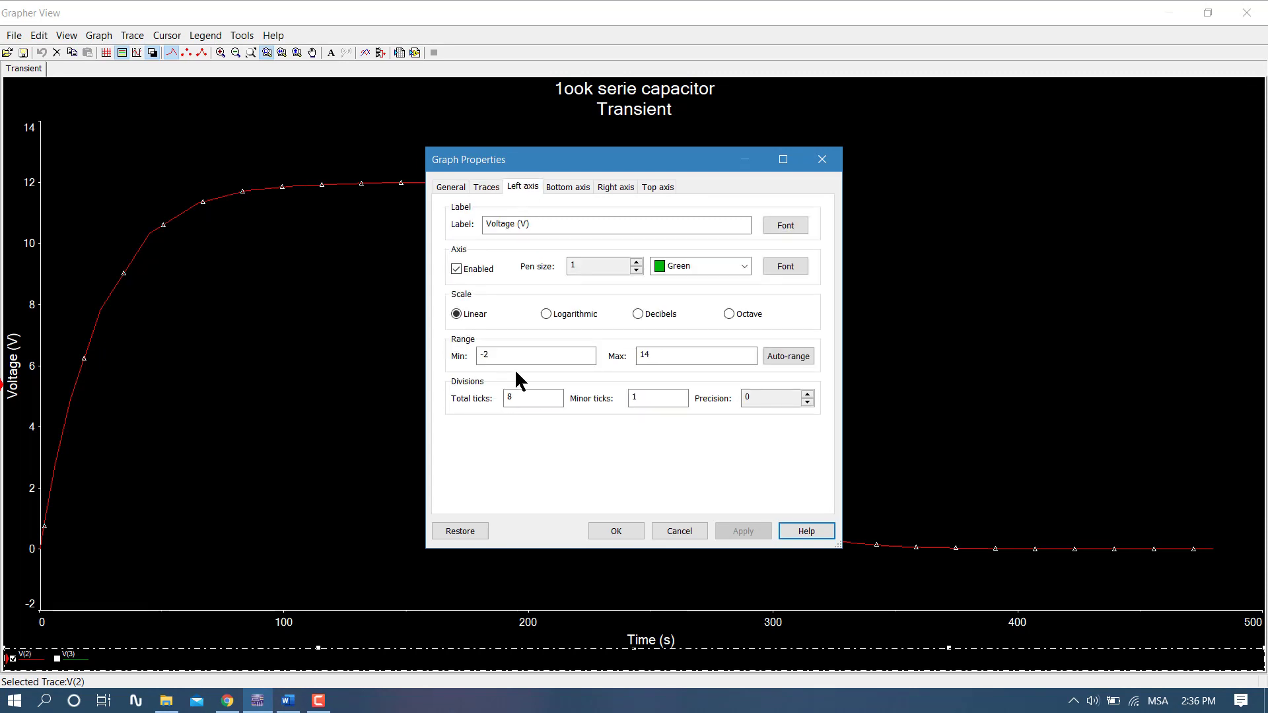
drag(514, 356, 449, 350)
text(0)
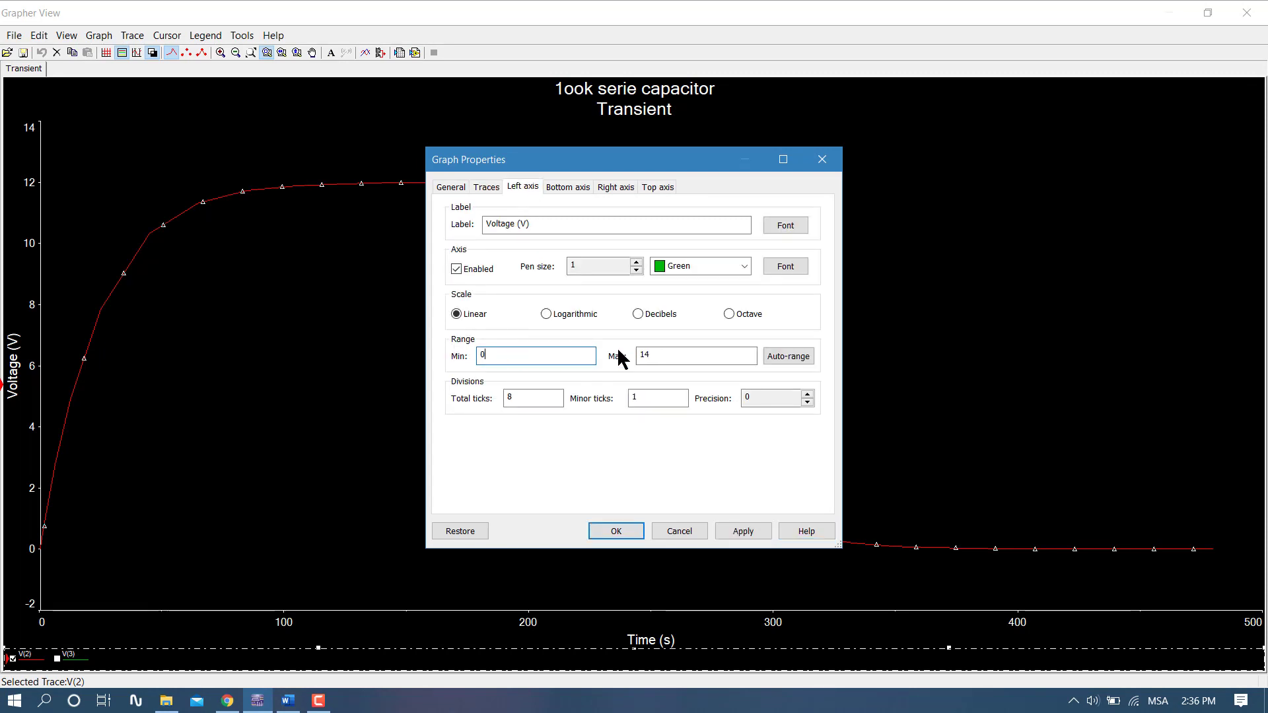
key(Tab)
click(665, 355)
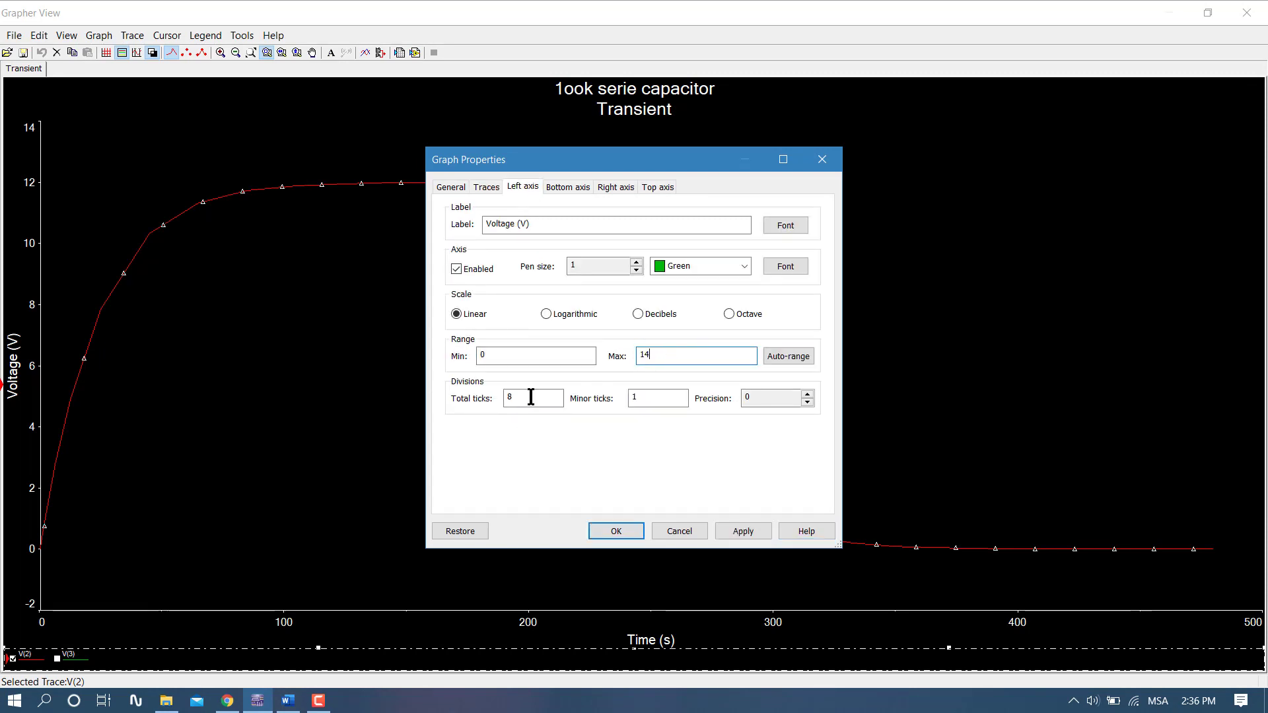
drag(528, 397, 443, 393)
text(14)
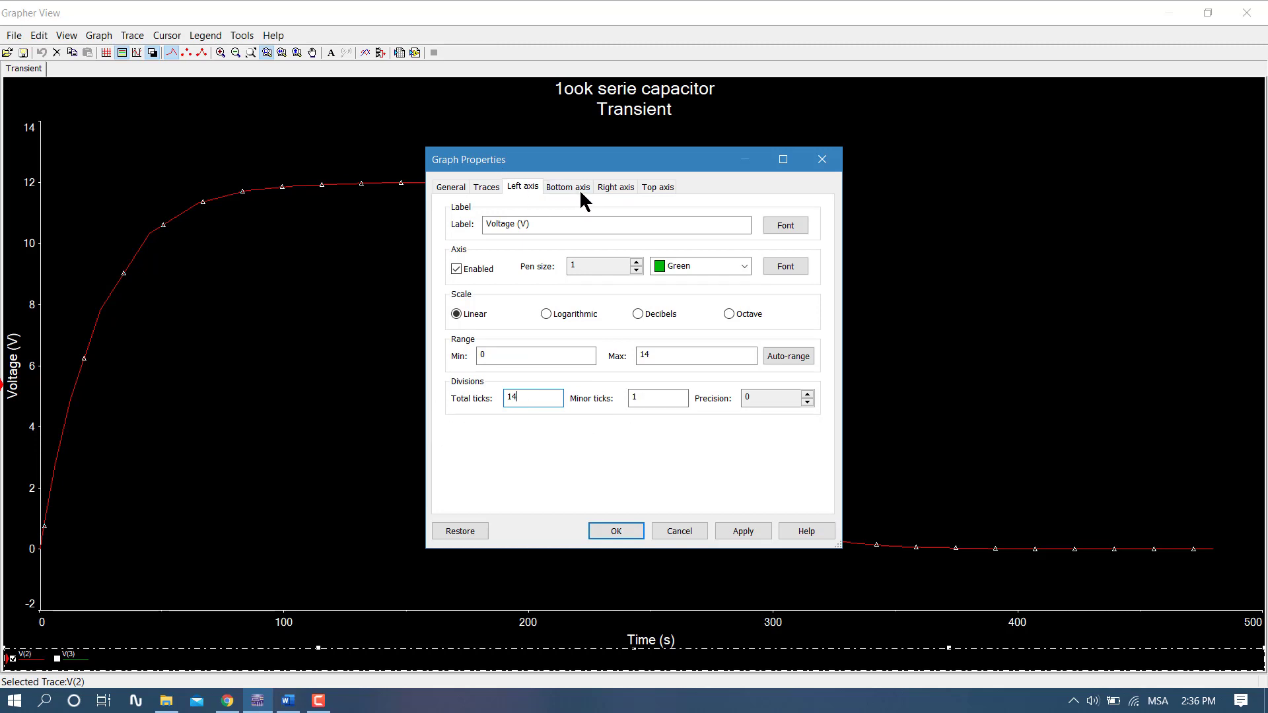
- Set the bottom axis maximum to 480, total ticks to 24 and minor ticks to 1, and apply the graph properties
click(556, 194)
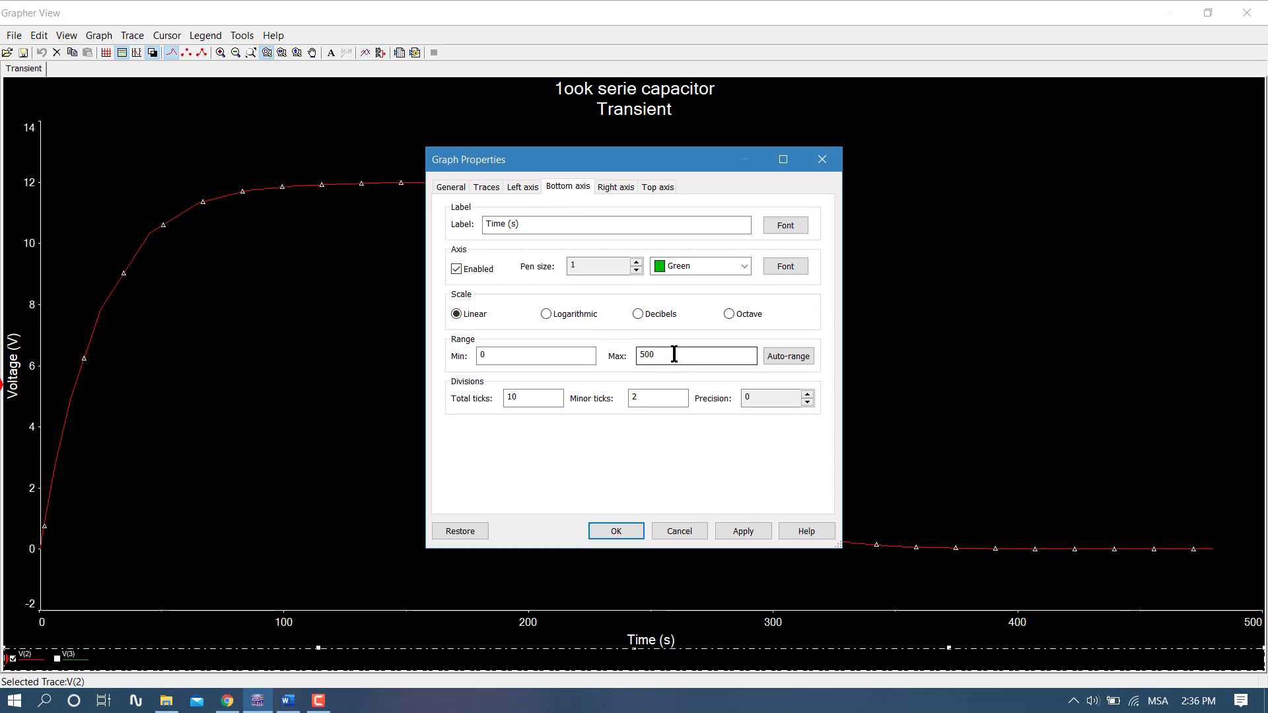
drag(674, 355, 619, 360)
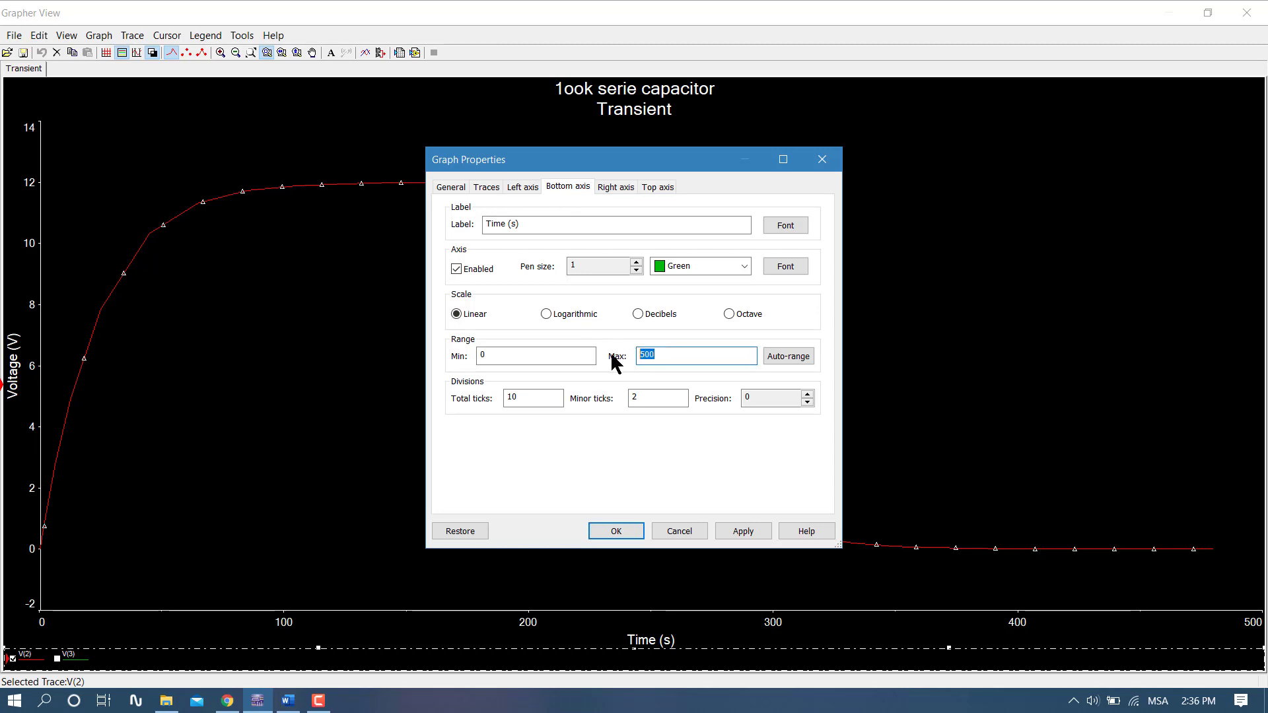
text(480)
drag(507, 398, 558, 394)
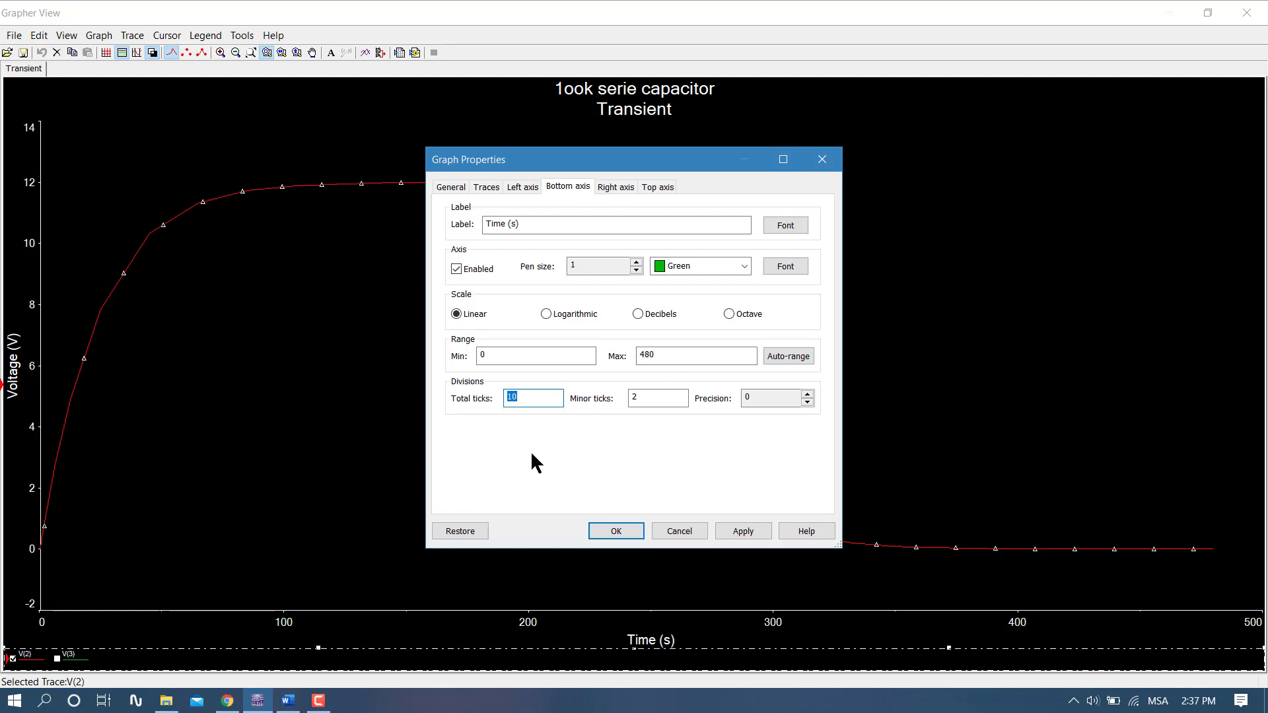
text(24)
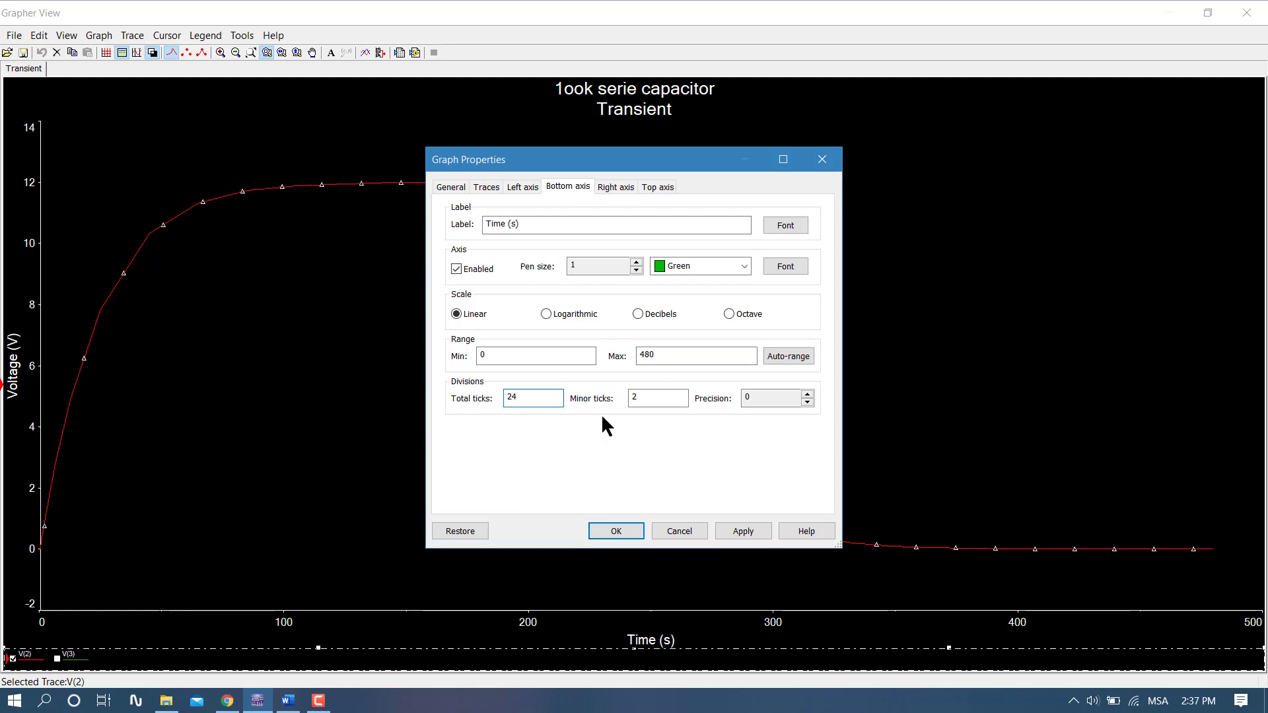
drag(664, 394, 619, 422)
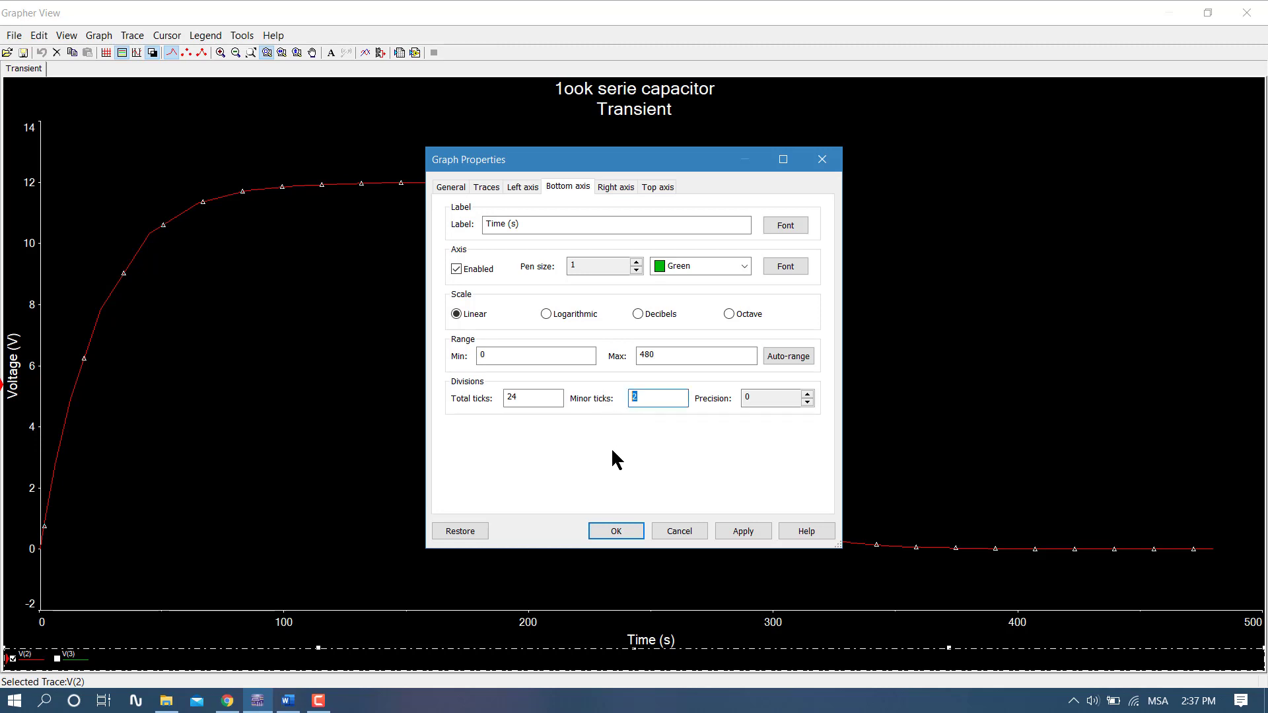
text(1)
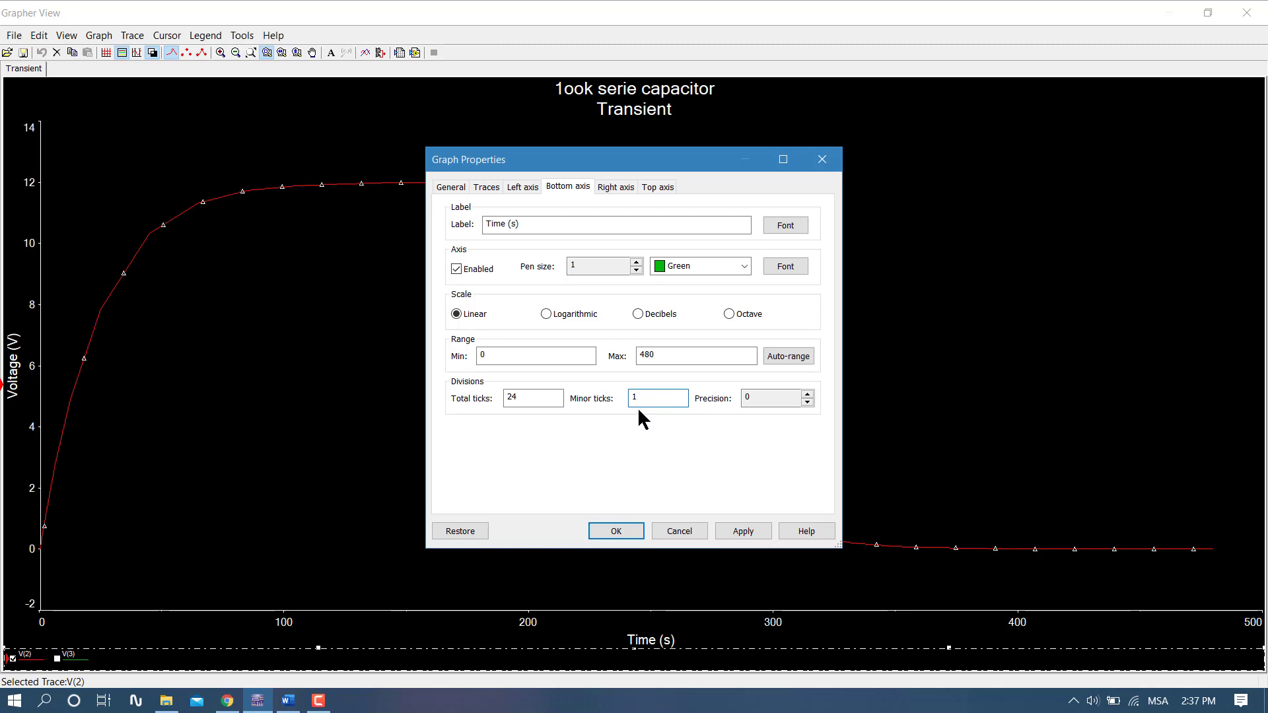
click(730, 532)
click(616, 531)
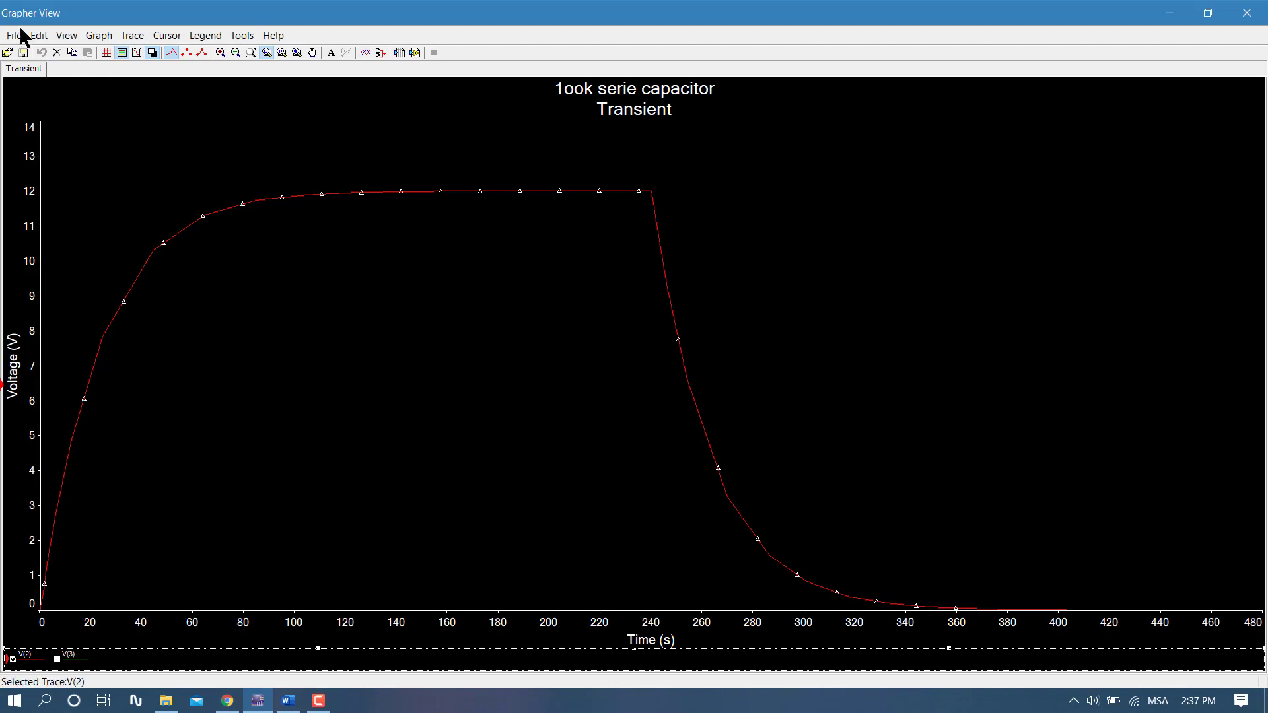
- Show the grid on the transient graph and switch its black background to white
click(106, 54)
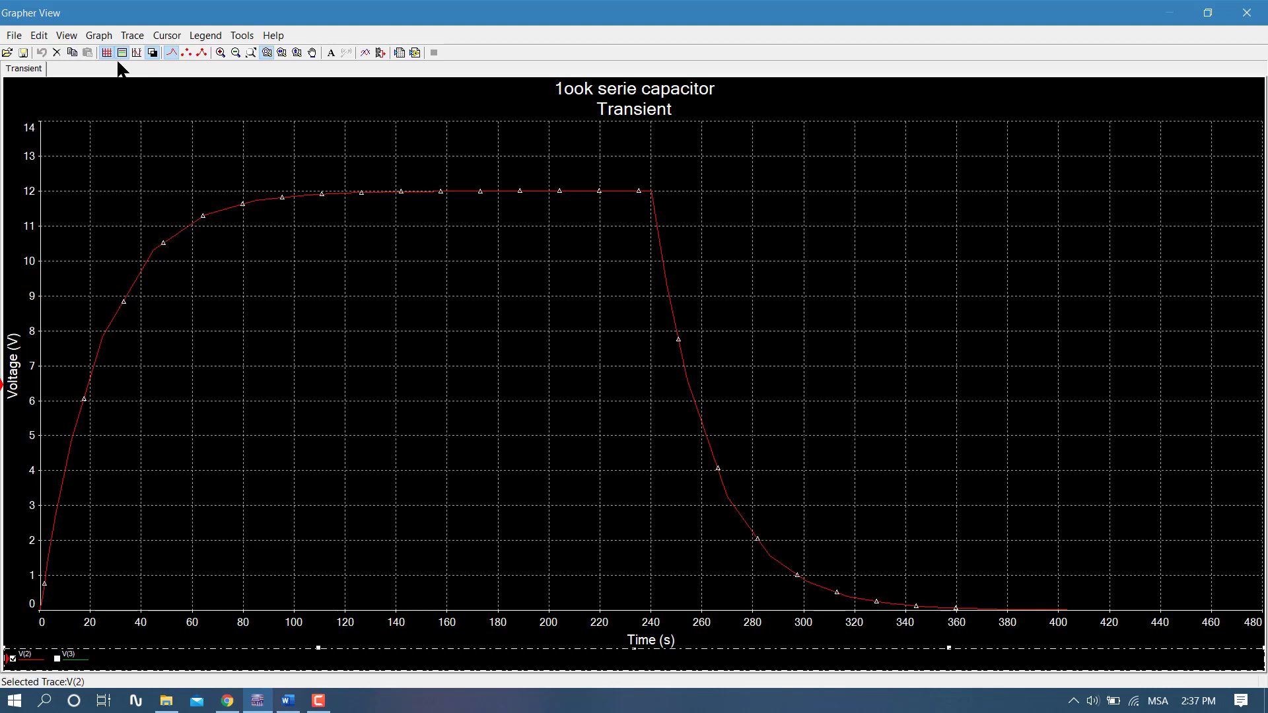
click(101, 37)
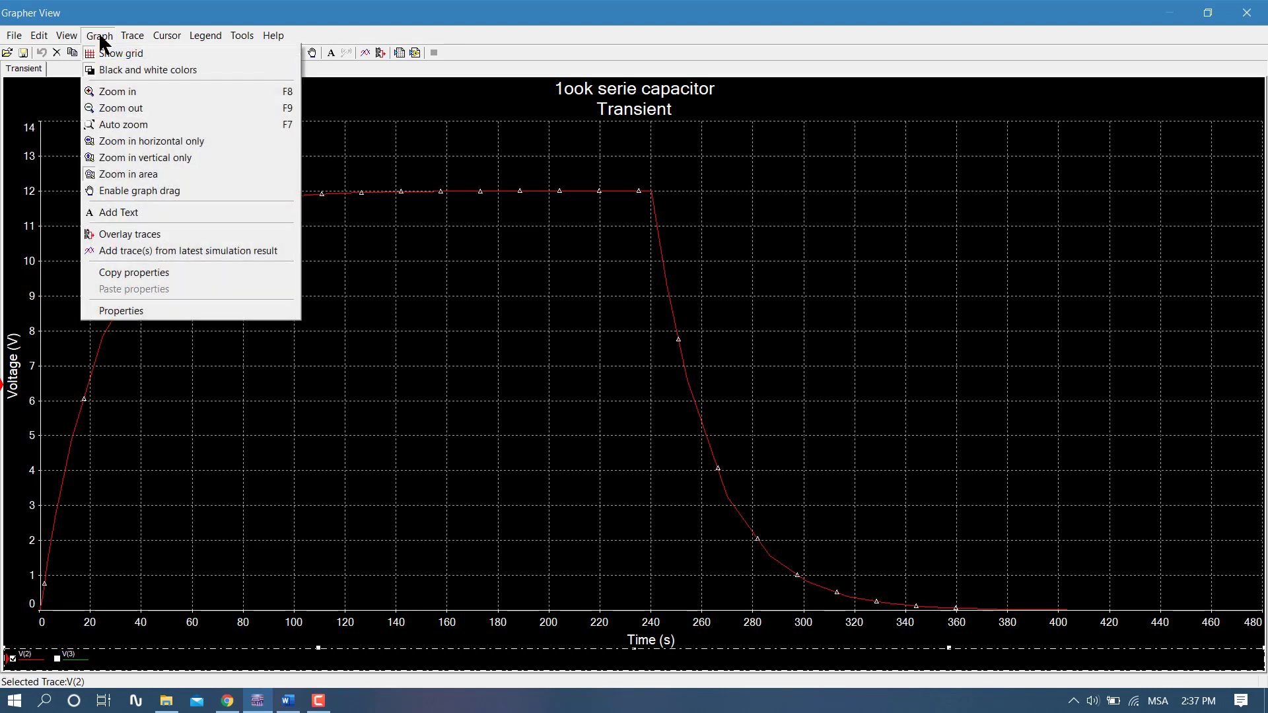
click(115, 70)
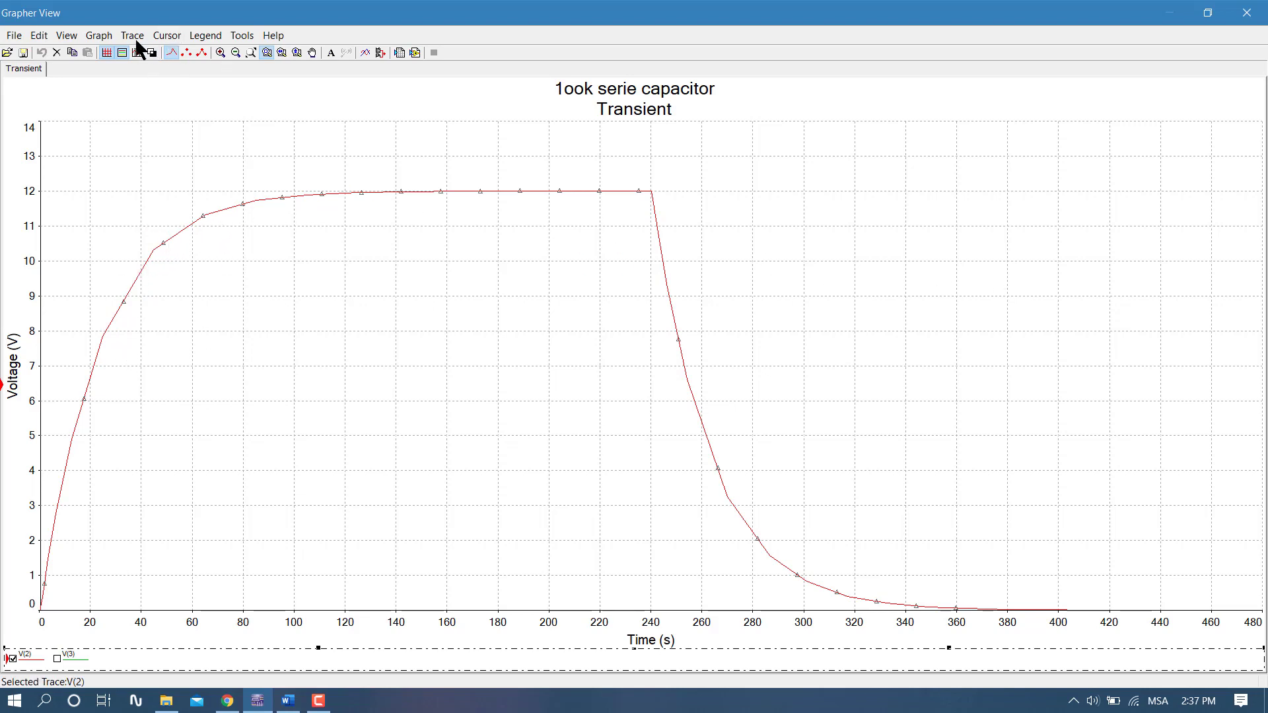
- Show the cursors on the transient graph and set cursor 1's X value to 60
click(167, 36)
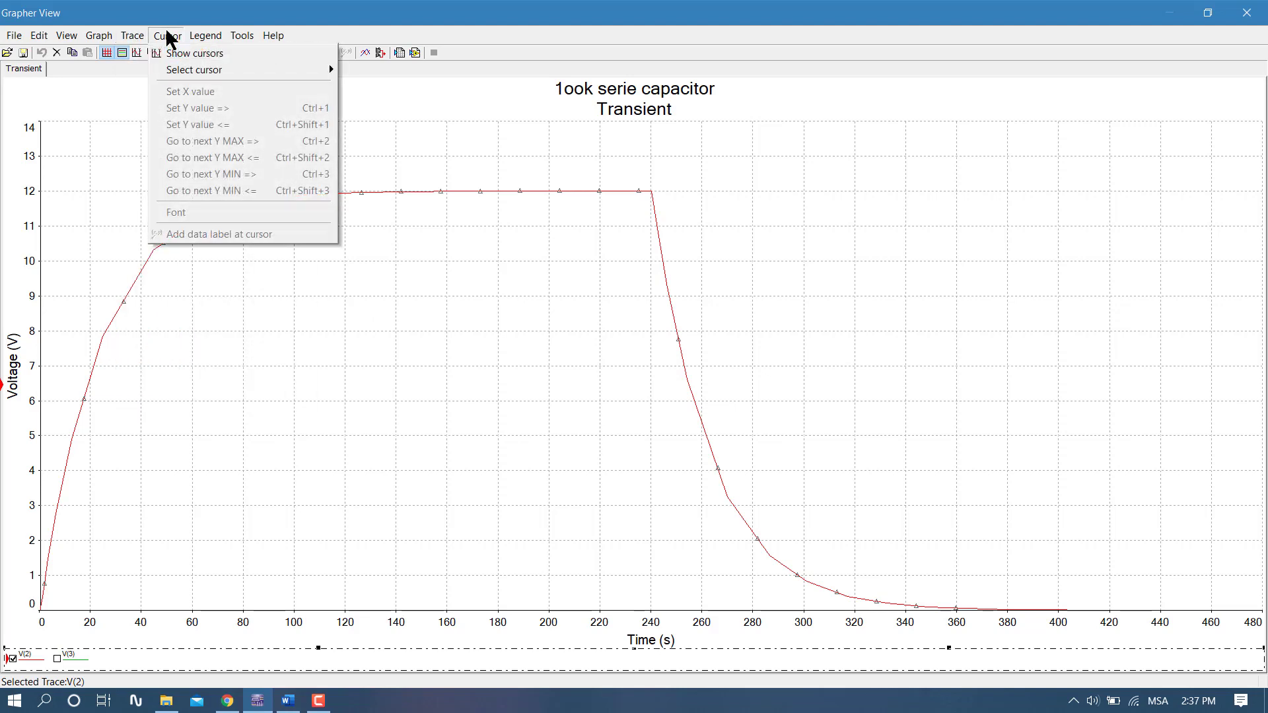
click(195, 53)
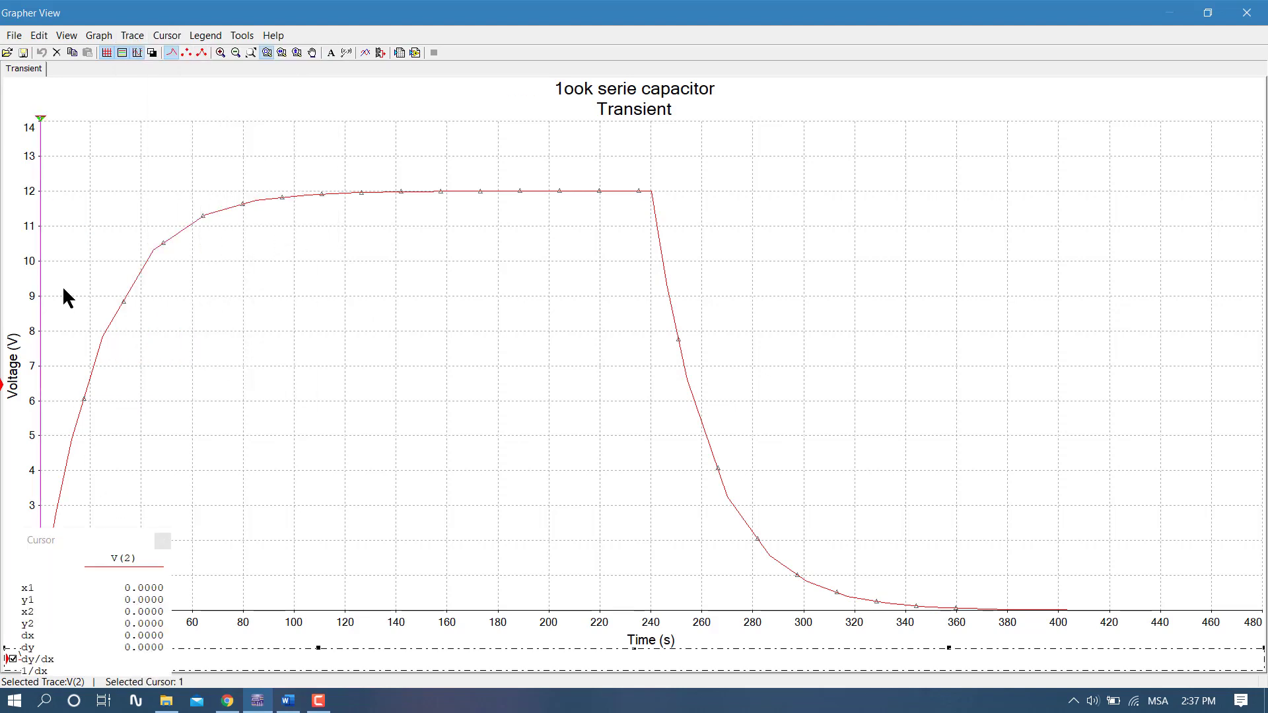
click(168, 36)
click(210, 91)
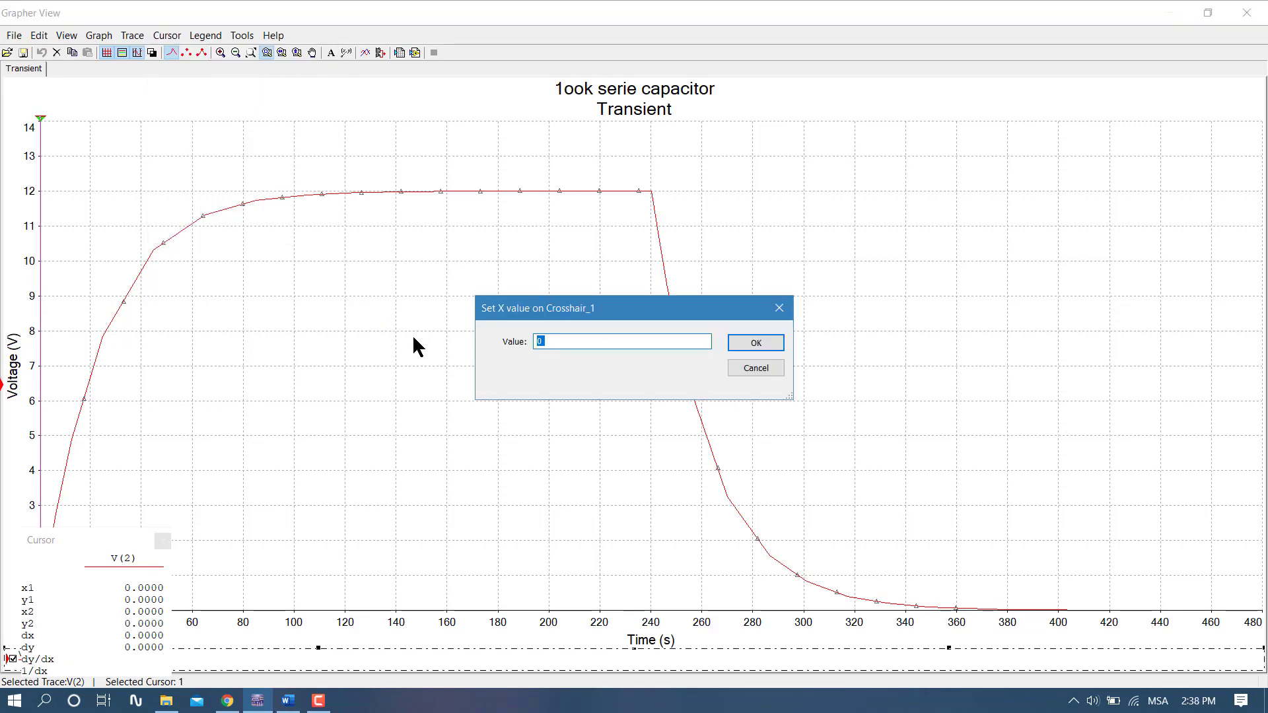
text(60)
click(745, 342)
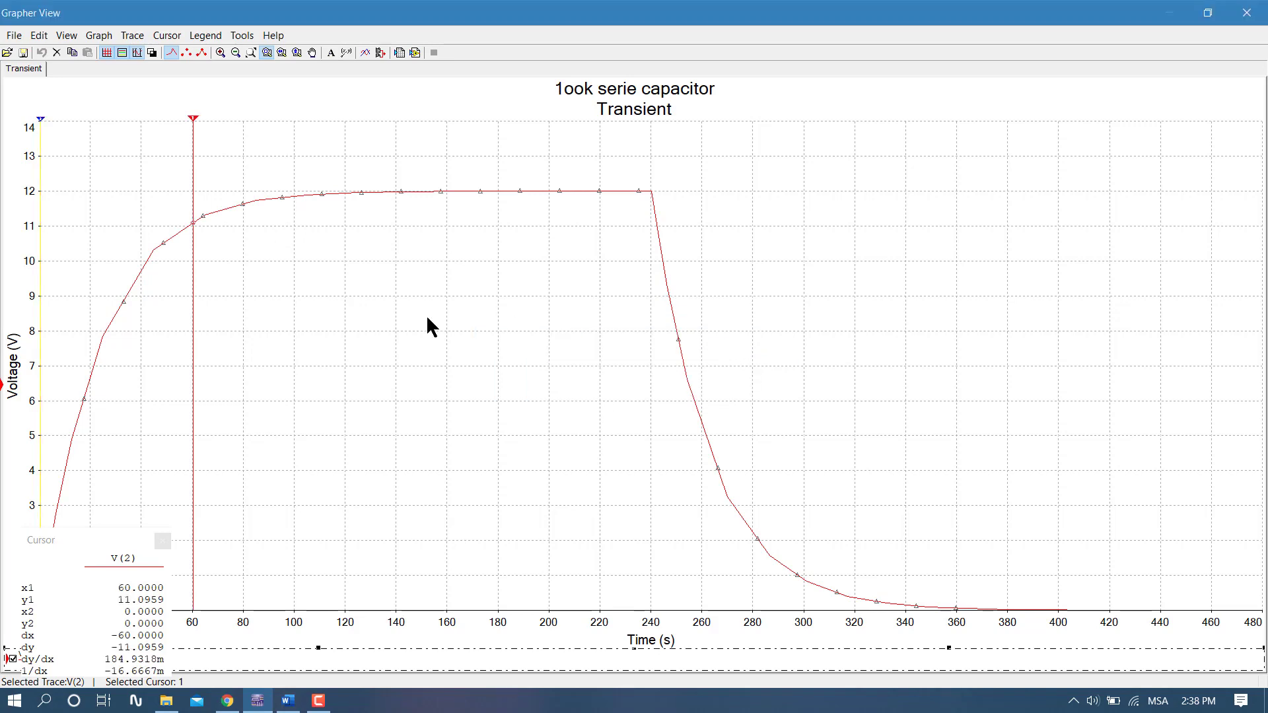
- Add a data label at cursor 1 on the charging curve and place it closer to its point, just above the trace
click(192, 226)
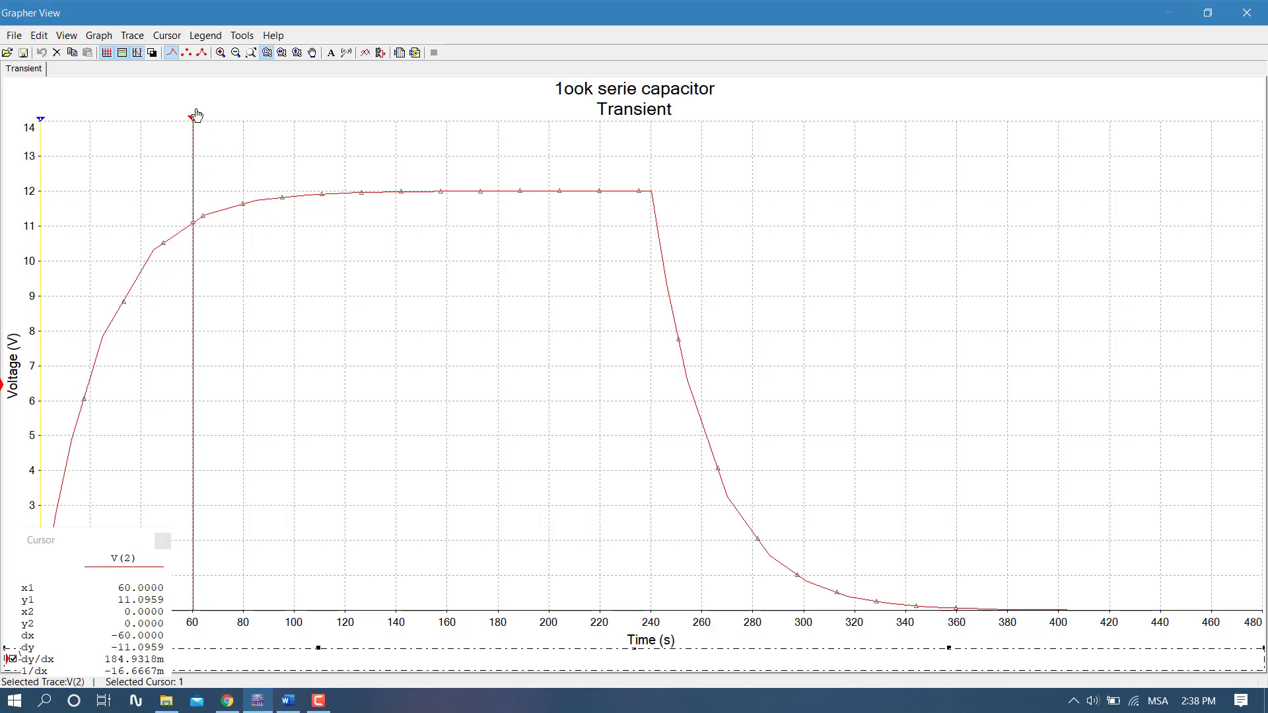
click(165, 37)
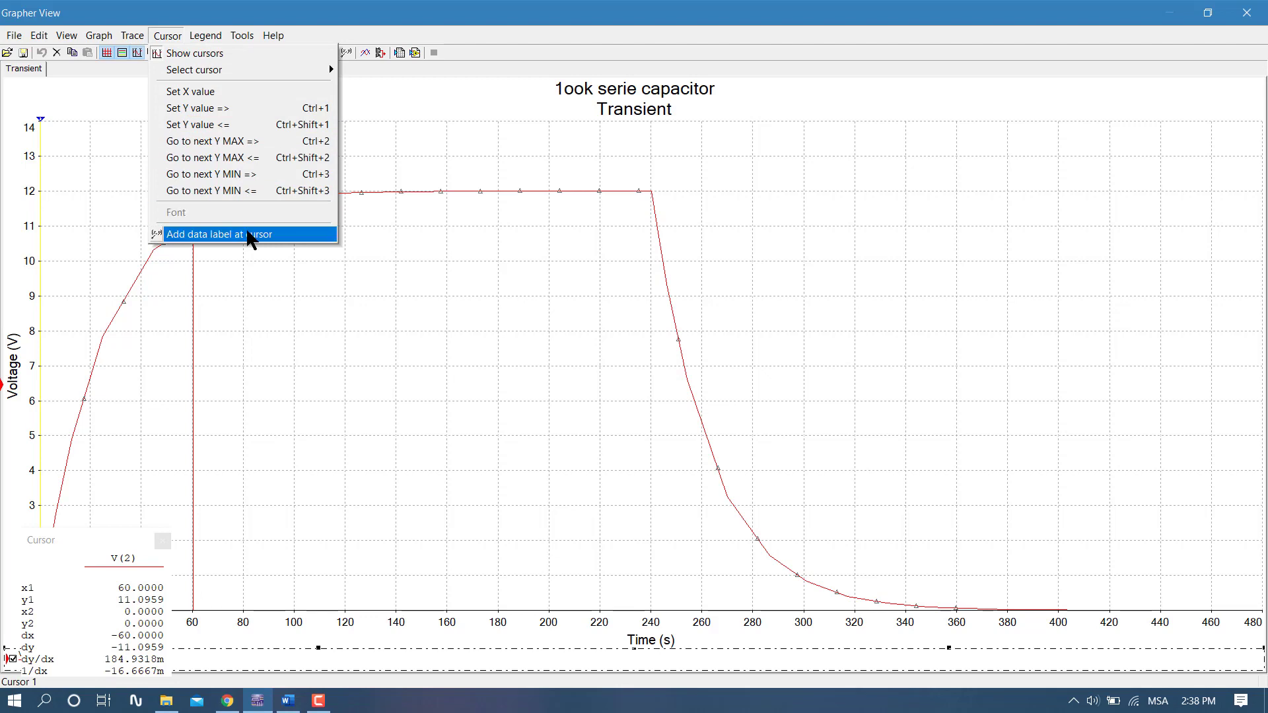
click(251, 235)
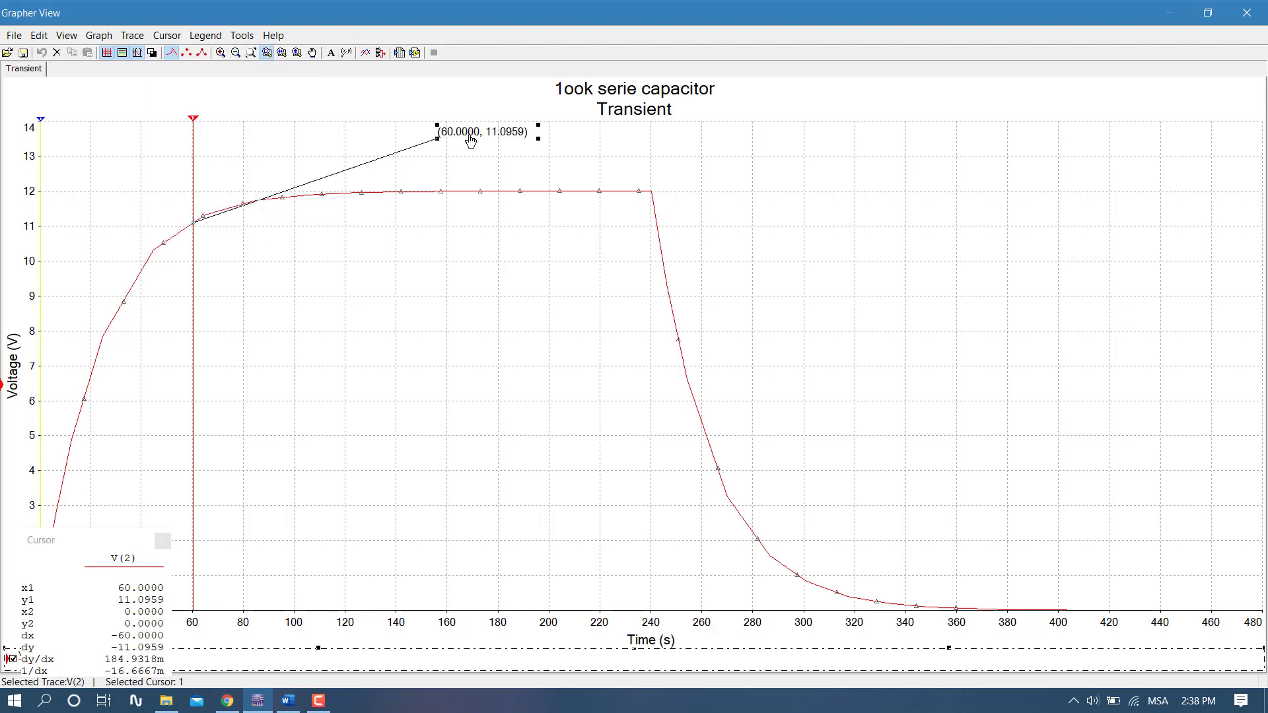
drag(470, 141, 259, 169)
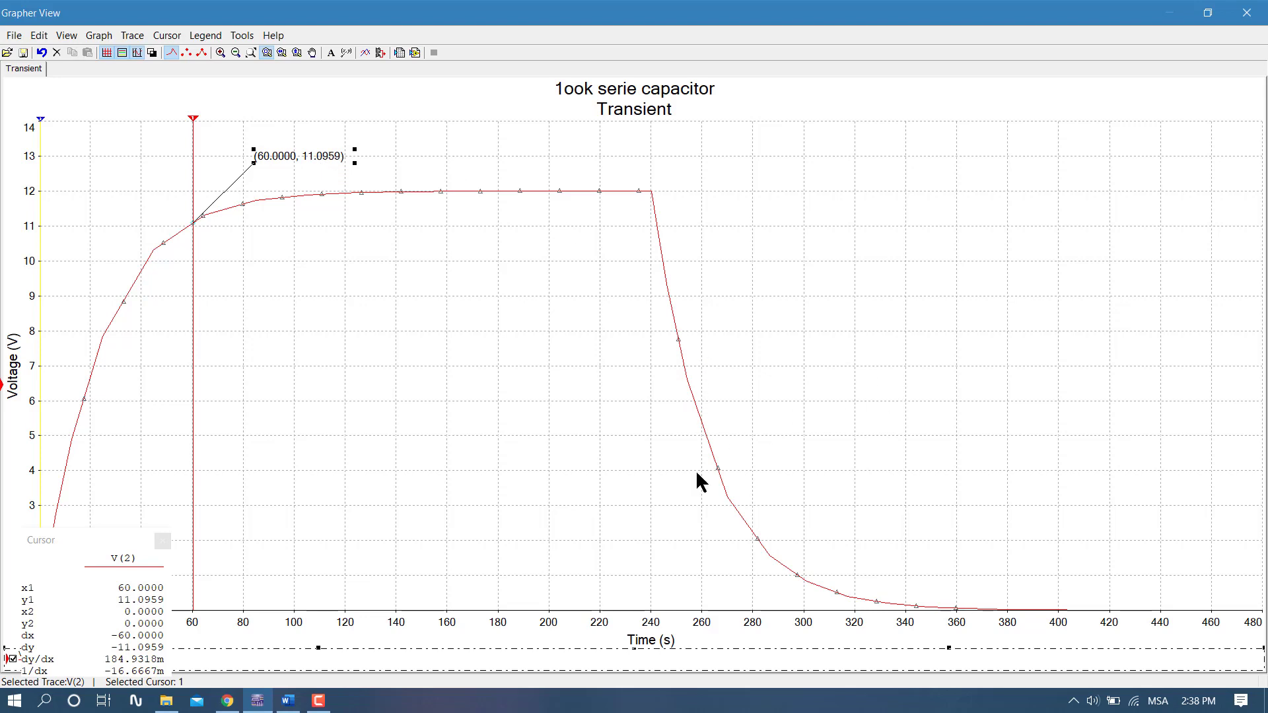
- Set cursor 1's X value to 240, add a data label there, and place it nearer the peak, below the trace
click(653, 193)
click(167, 36)
click(125, 90)
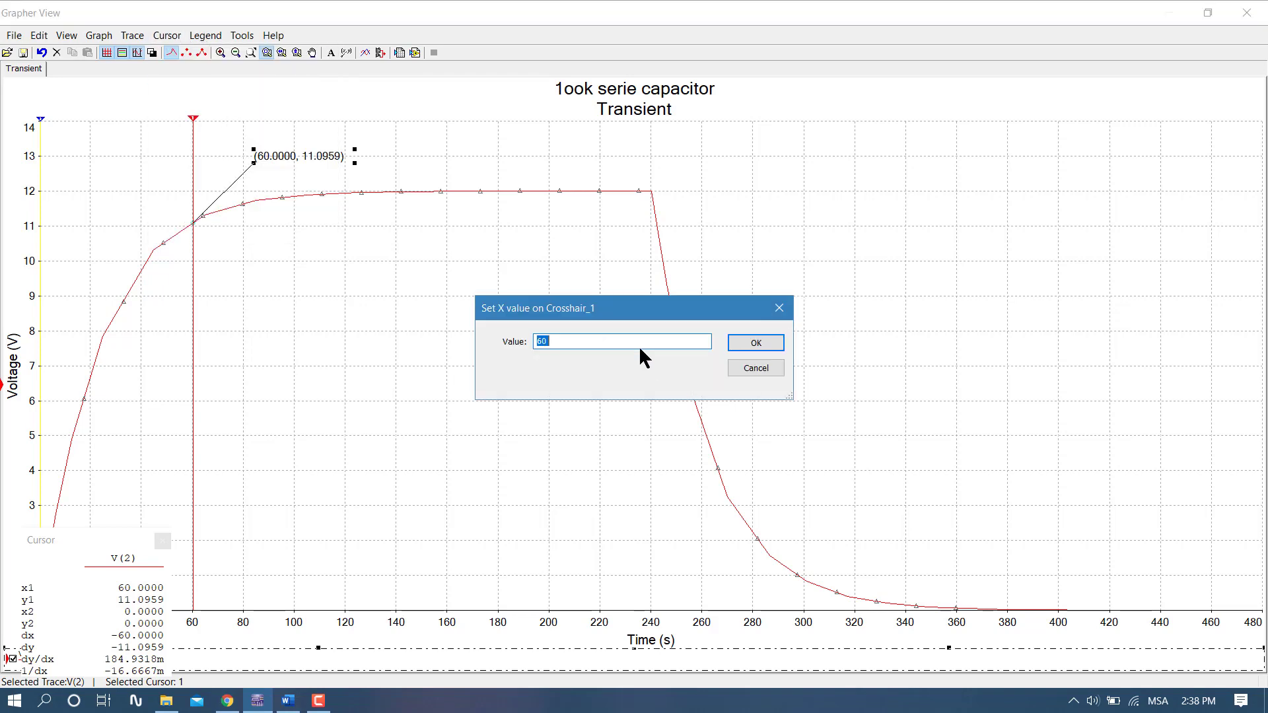
text(240)
click(756, 342)
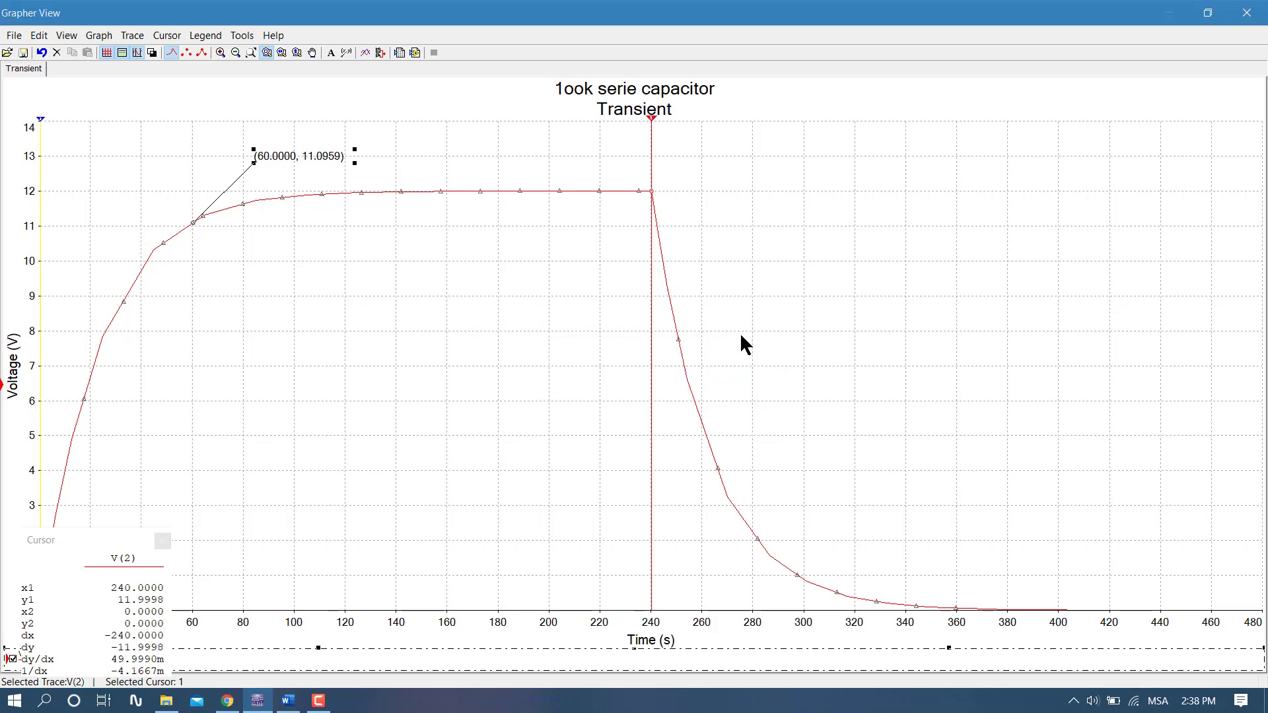
click(172, 35)
click(213, 235)
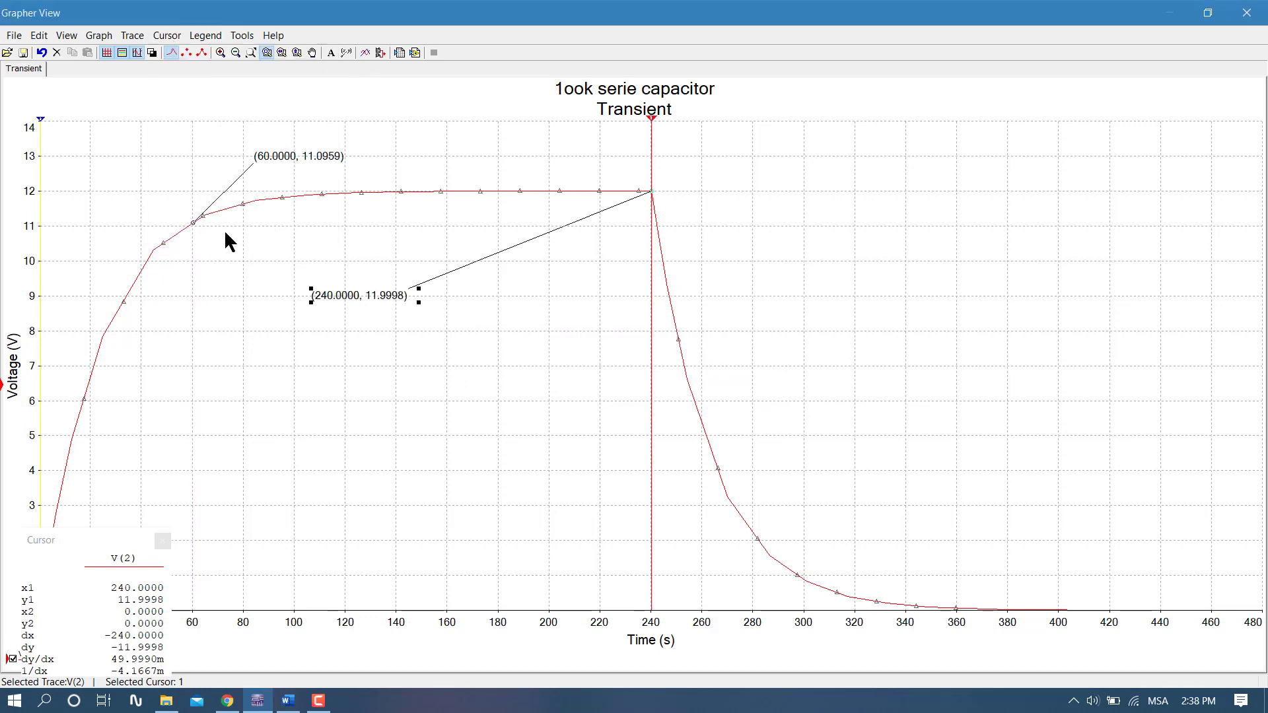
drag(351, 301, 531, 271)
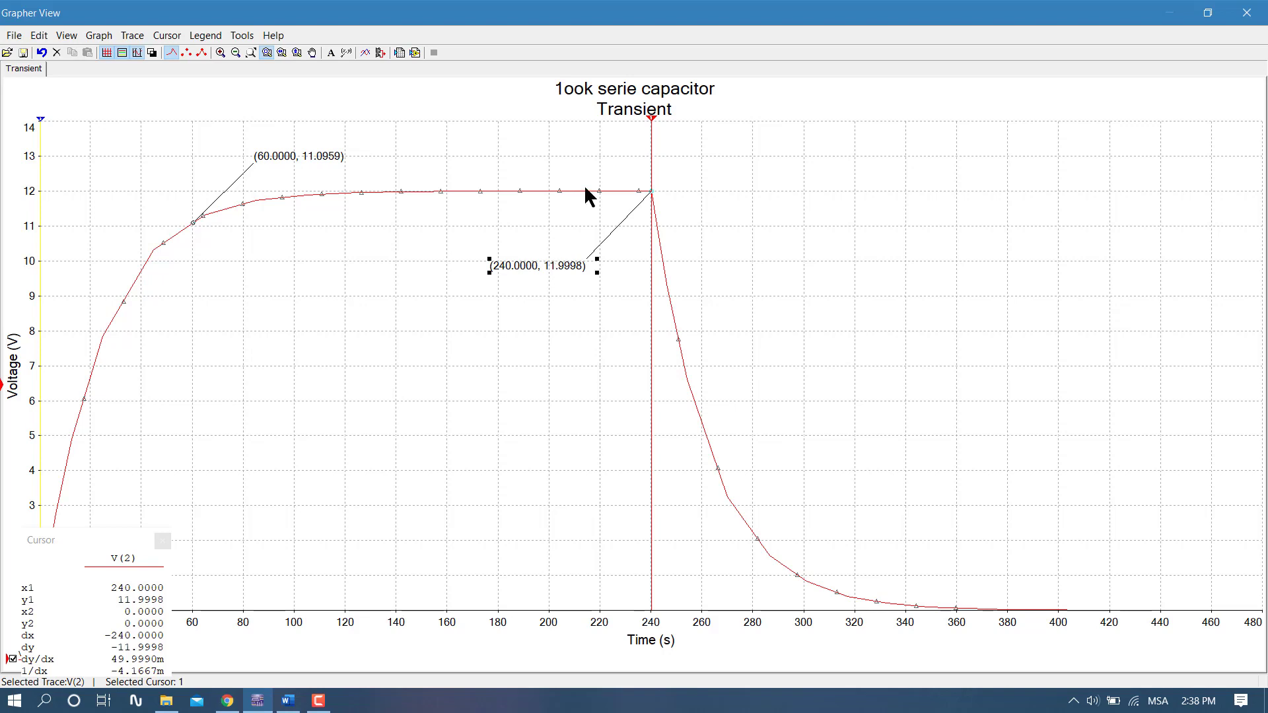
- Set cursor 1's X value to 260 and add a data label at that point on the discharge curve
click(100, 38)
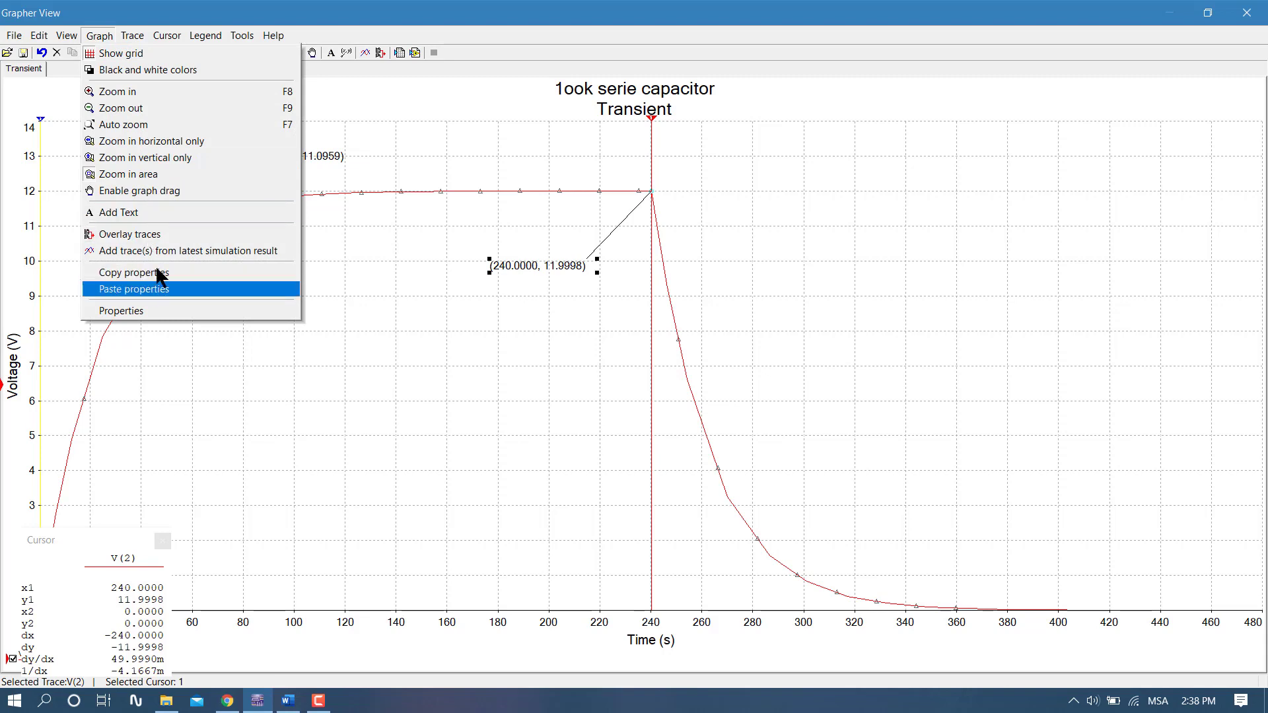
mouse_move(130, 35)
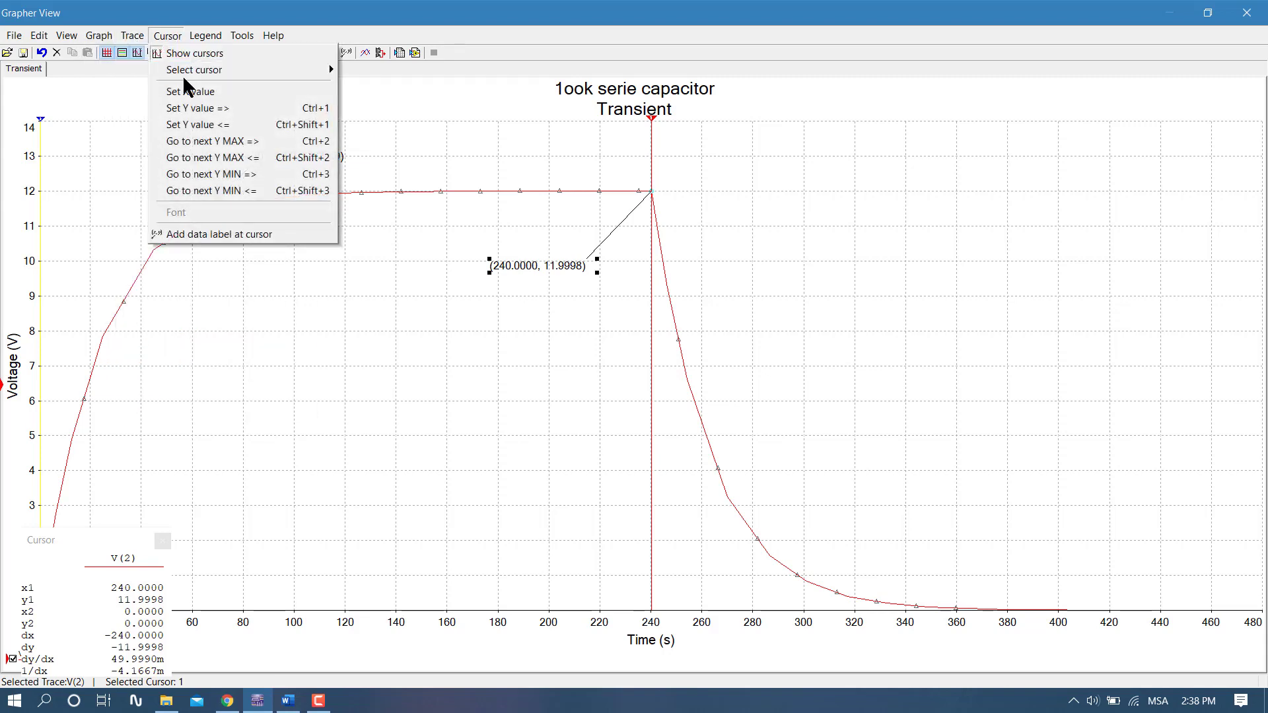
click(187, 93)
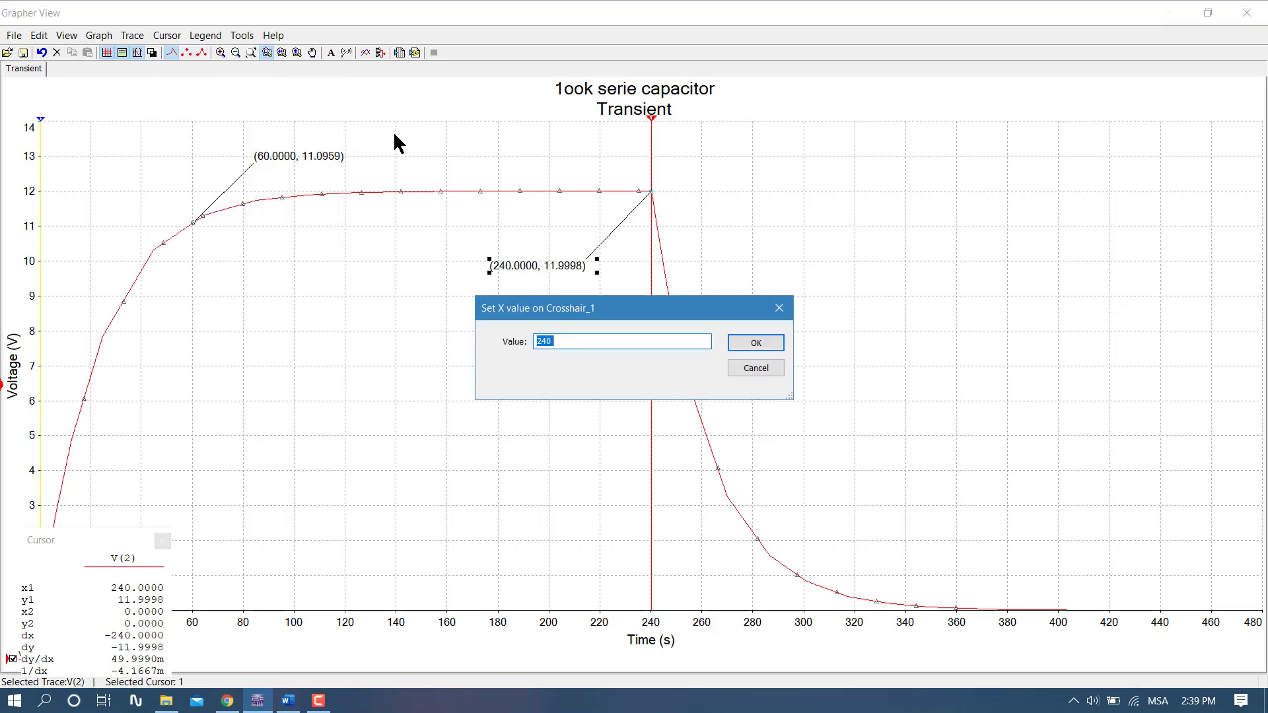
text(260)
key(Return)
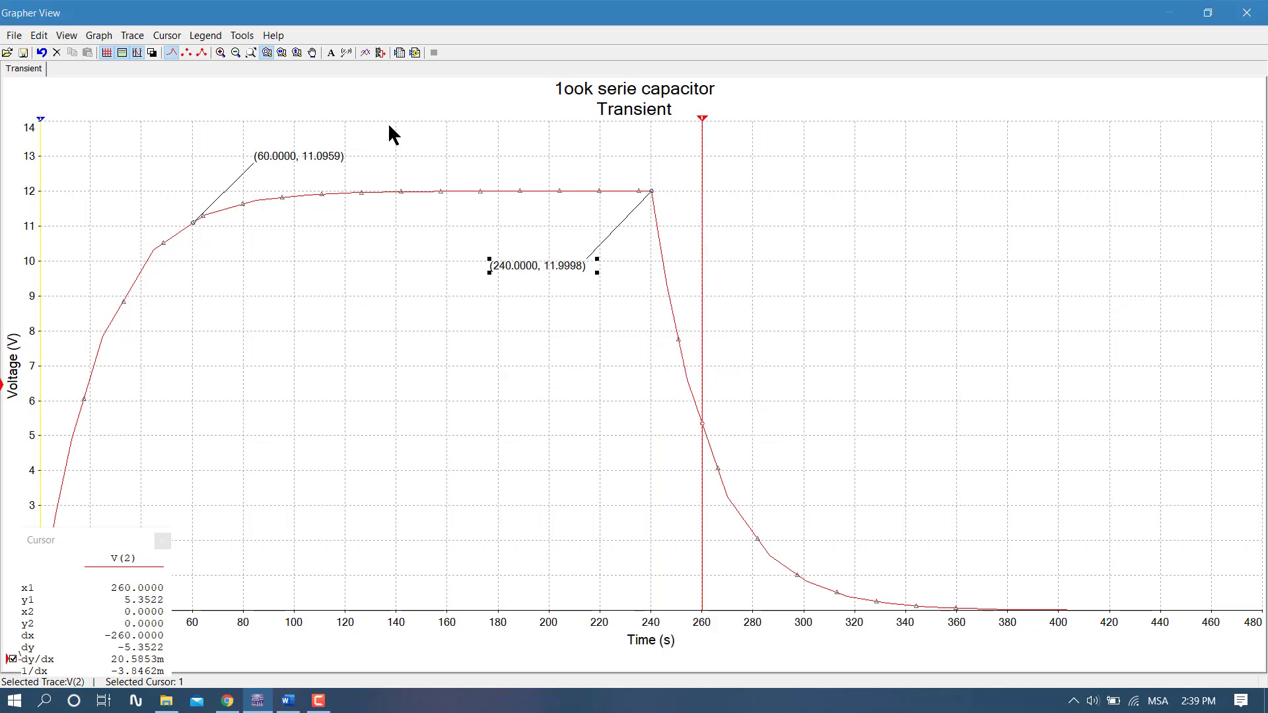
click(169, 36)
click(198, 234)
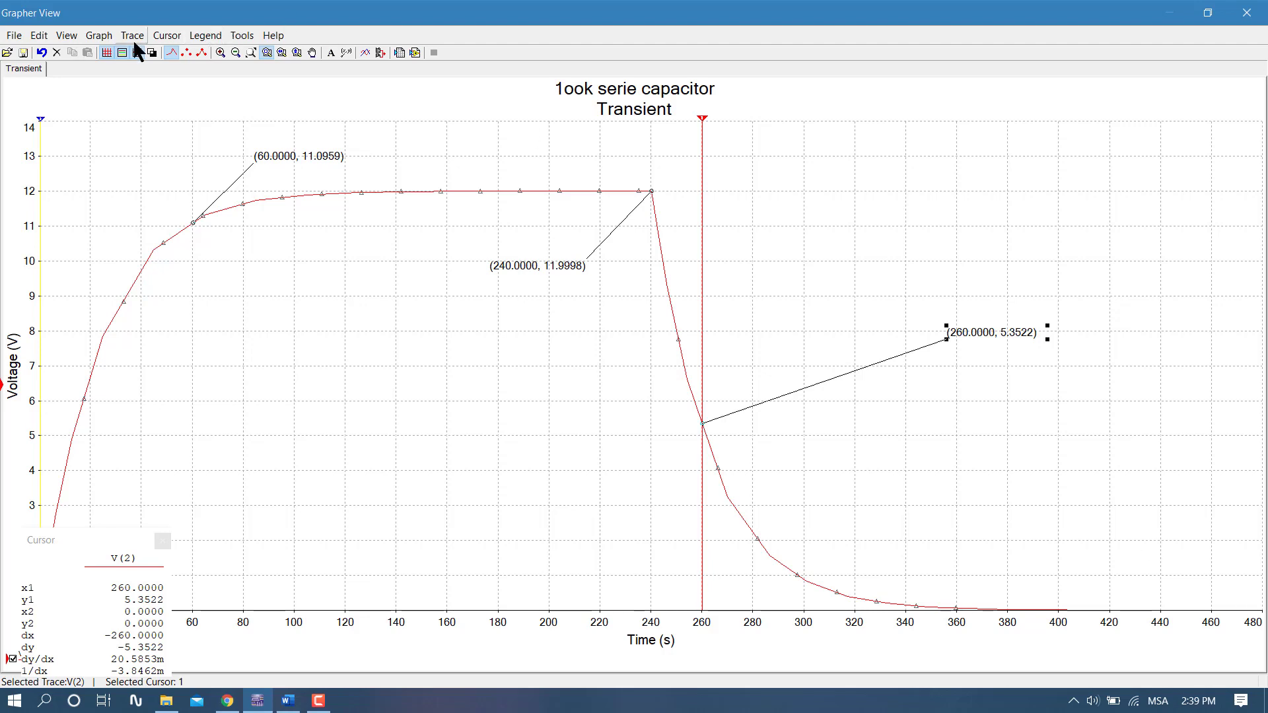
- Set cursor 1's X value to 480, add a data label there, and move it closer to the end of the trace
click(165, 35)
click(225, 92)
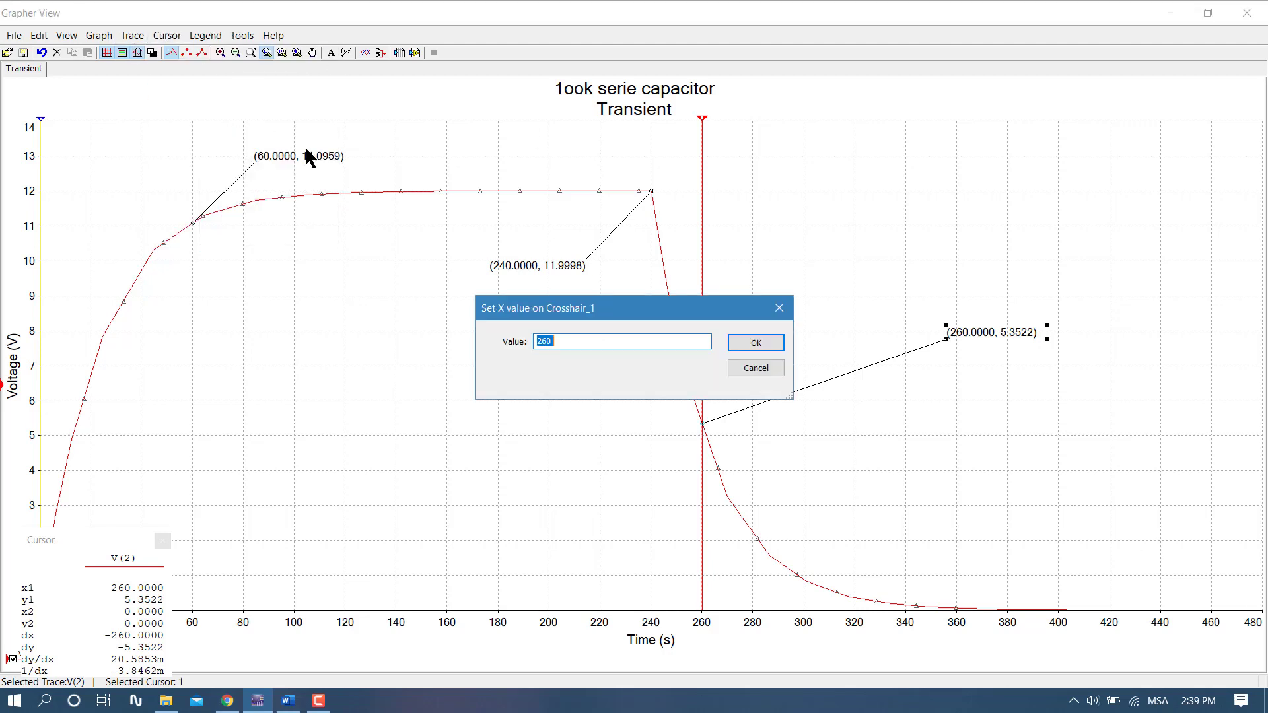
key(BackSpace)
text(480)
click(742, 347)
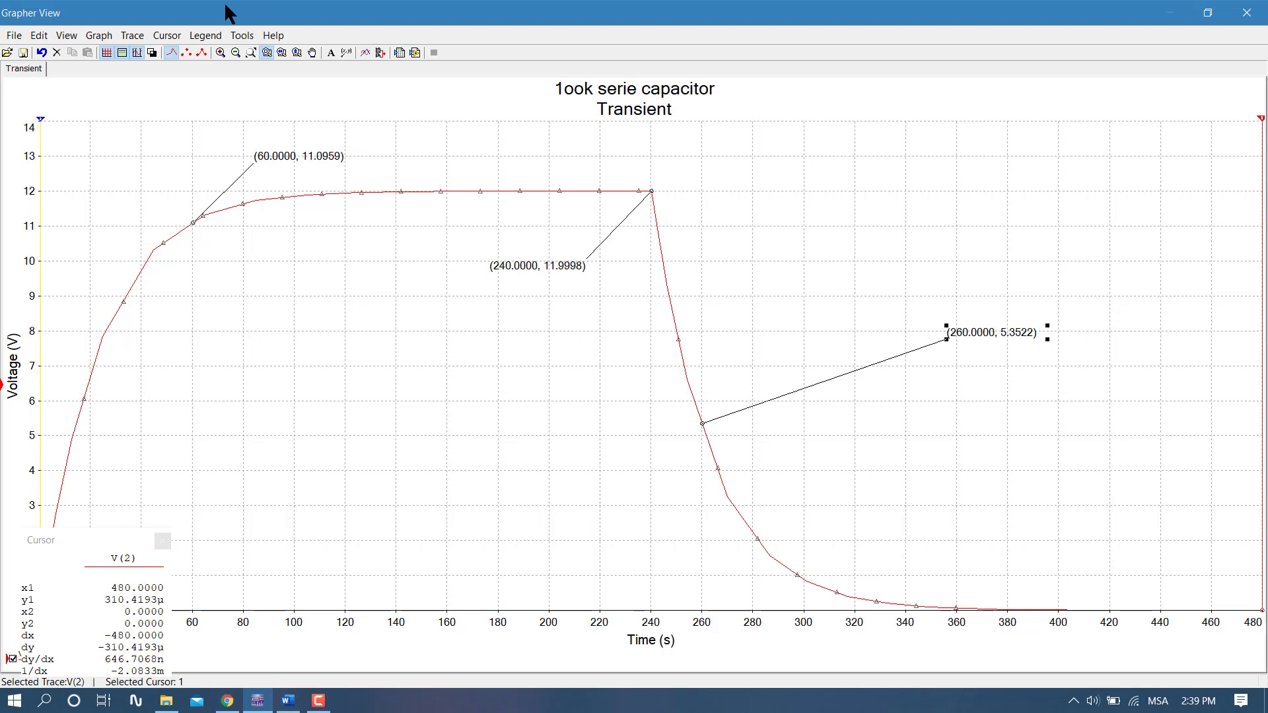
click(167, 36)
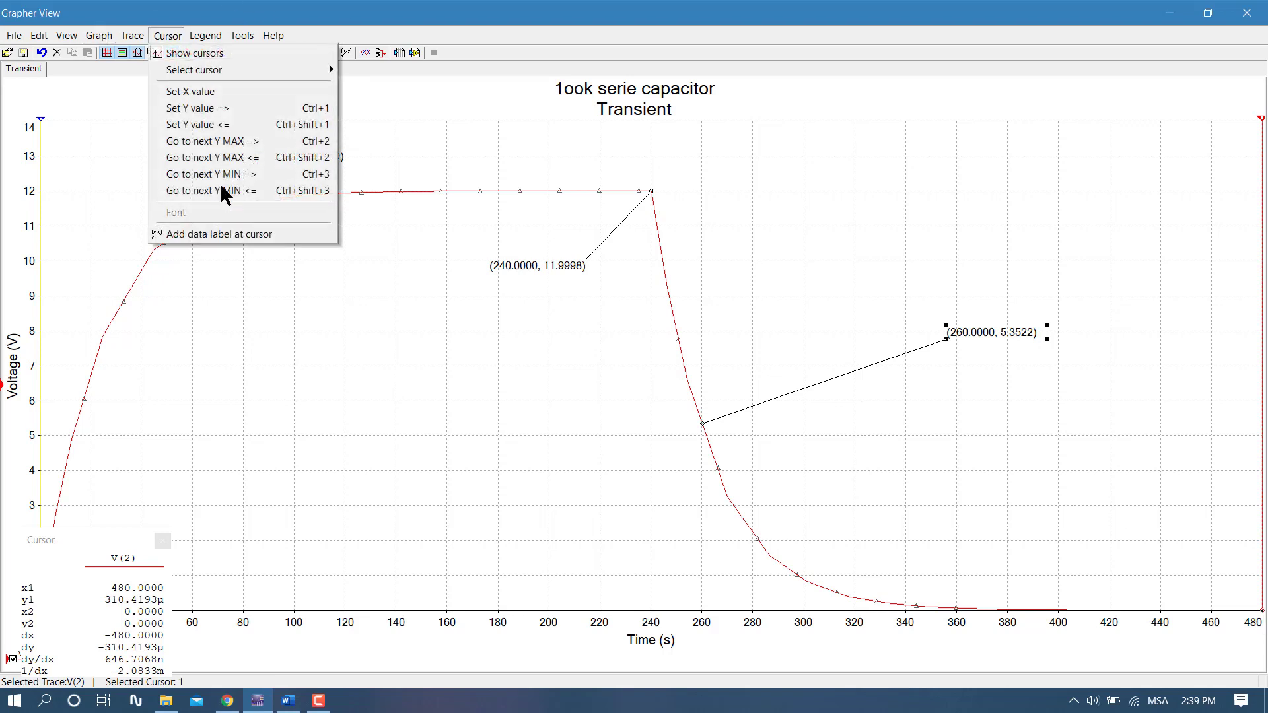
click(224, 232)
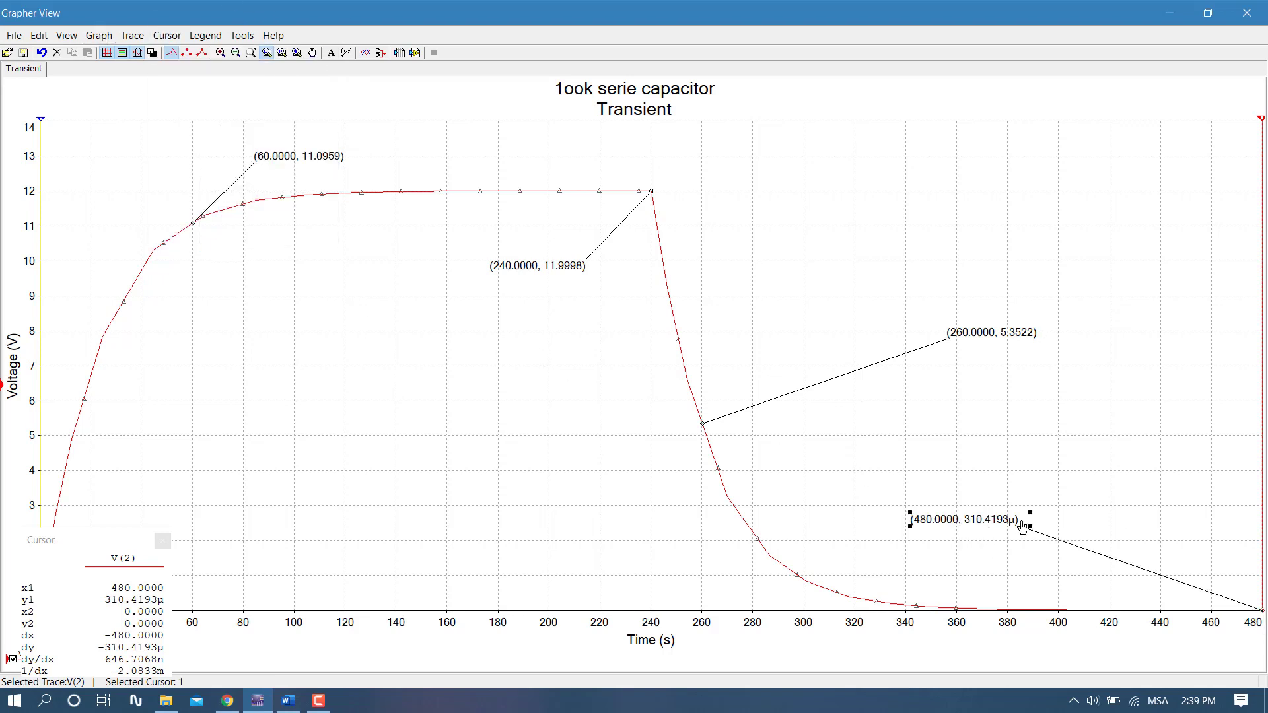
drag(994, 533, 1165, 484)
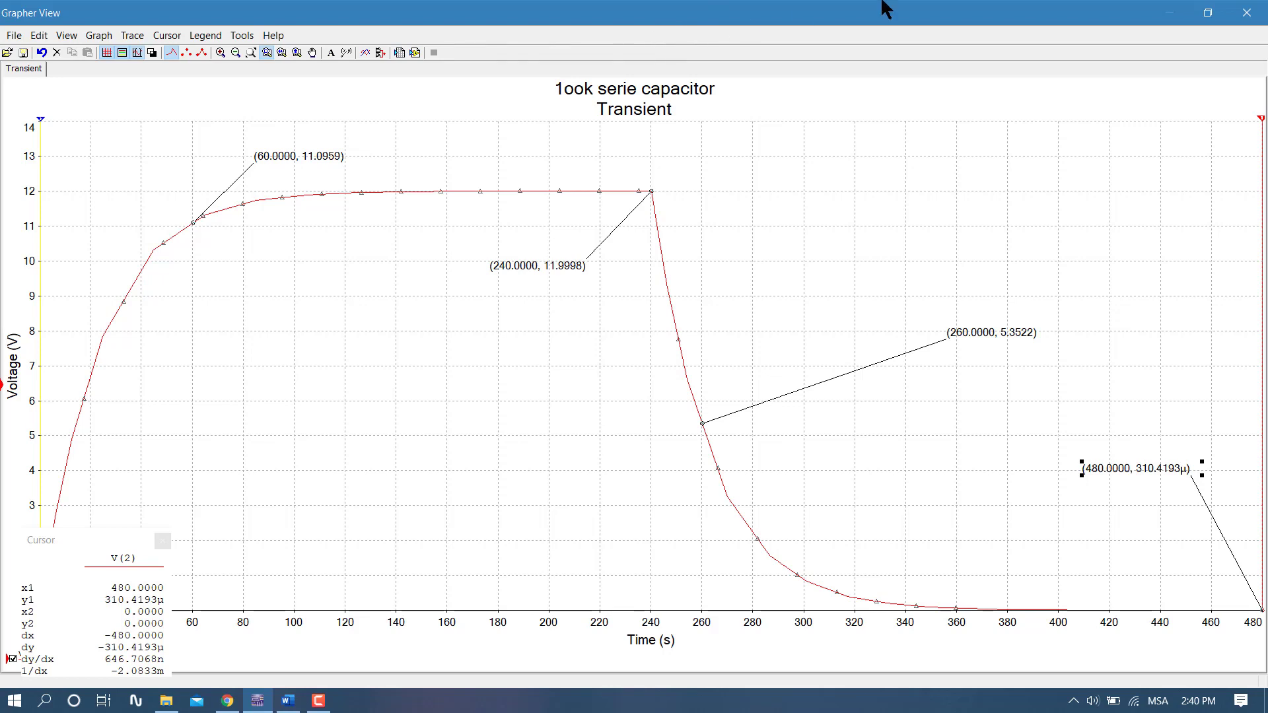
- Close the Grapher View, open the "100k parallel" workbook from the Assessment (Simulations) folder in Excel, and maximize it
click(1237, 15)
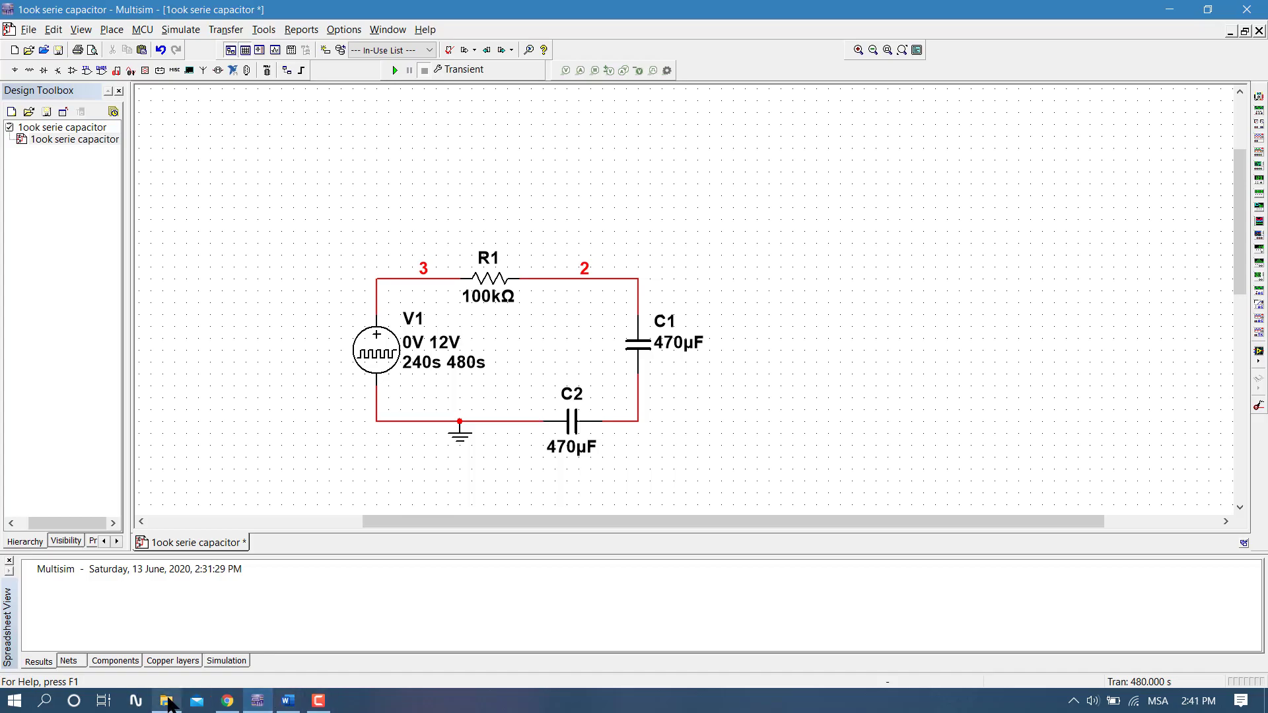
click(167, 701)
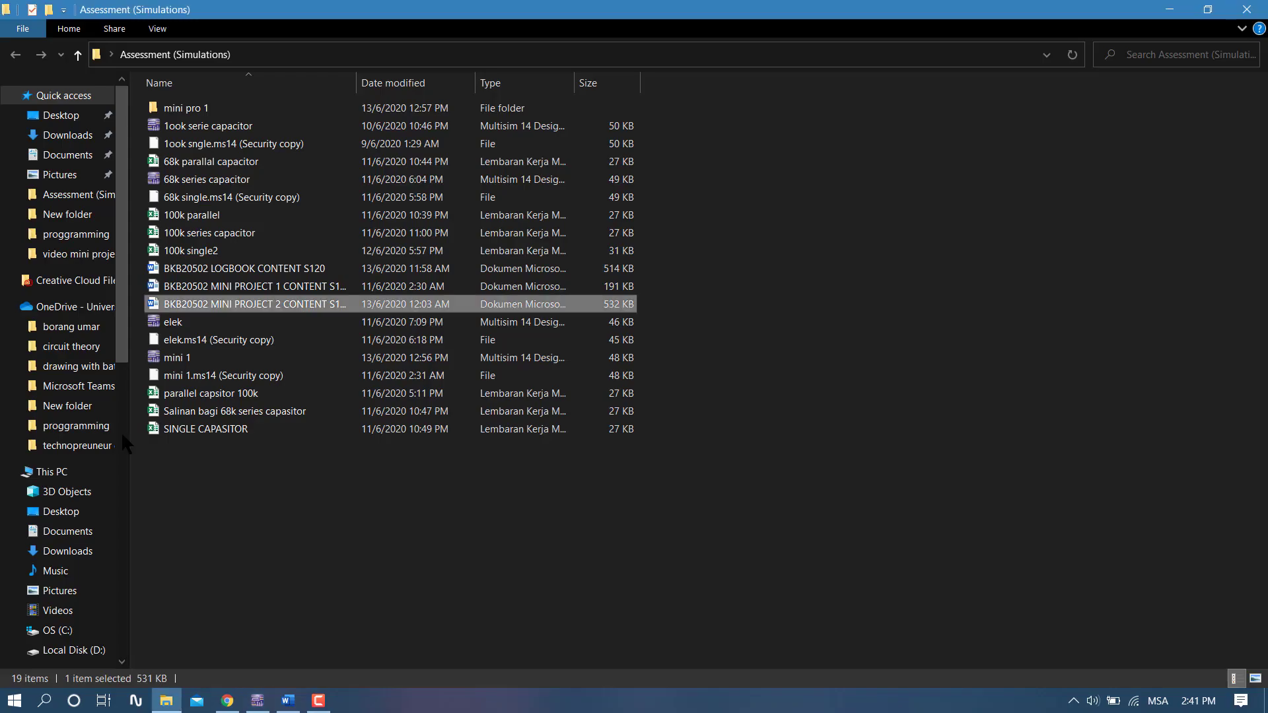
double_click(286, 215)
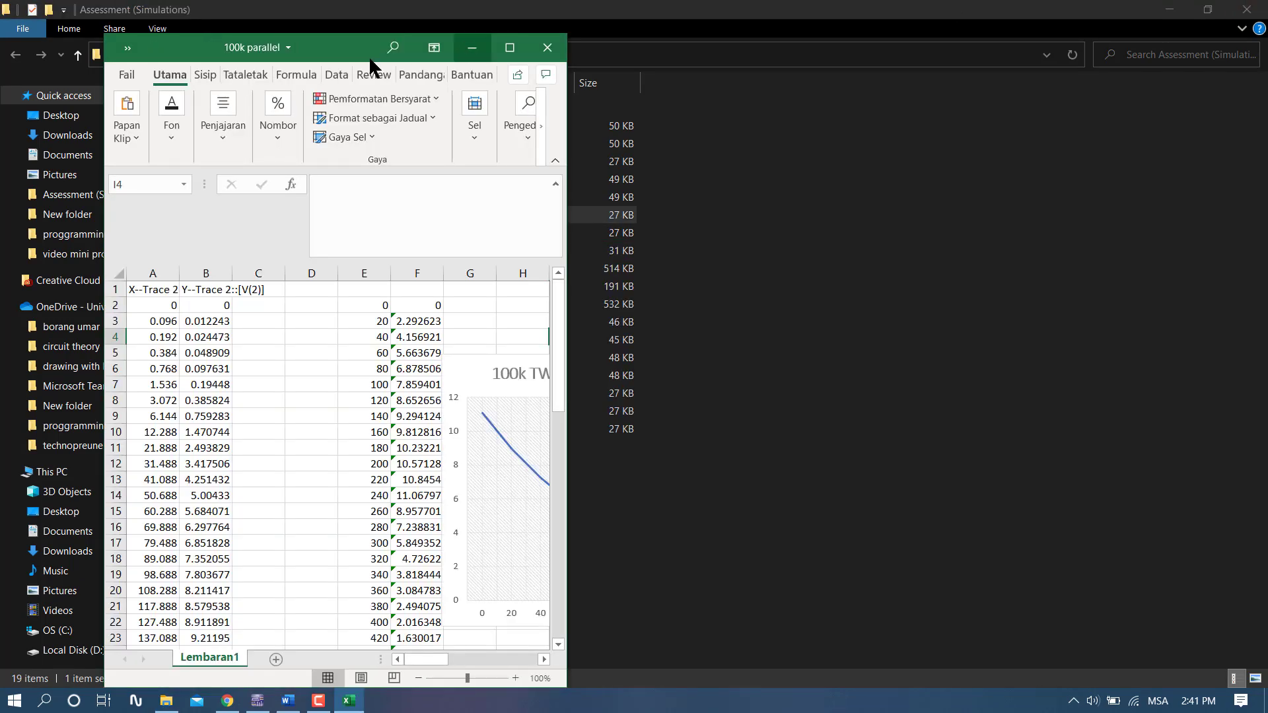
click(522, 45)
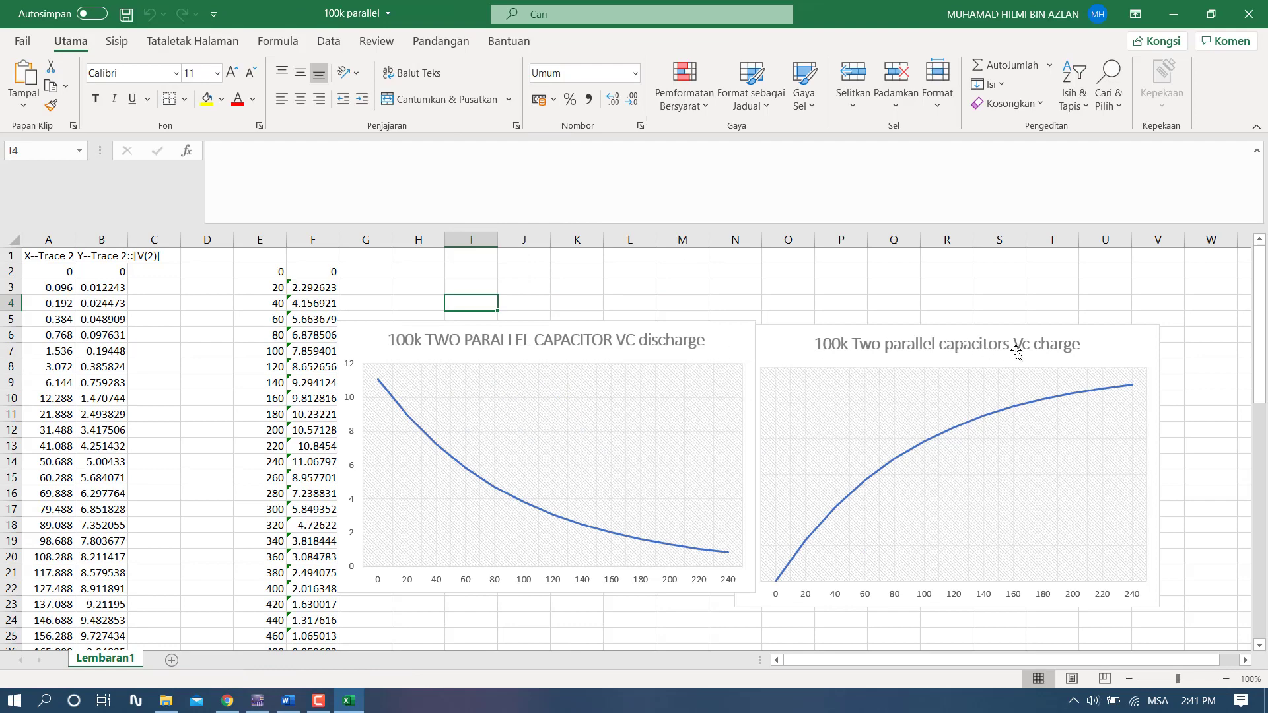
- Move the 100k Vc charge chart over near column S and the VC discharge chart near column P, clearing space beside the data
drag(1020, 345, 1076, 341)
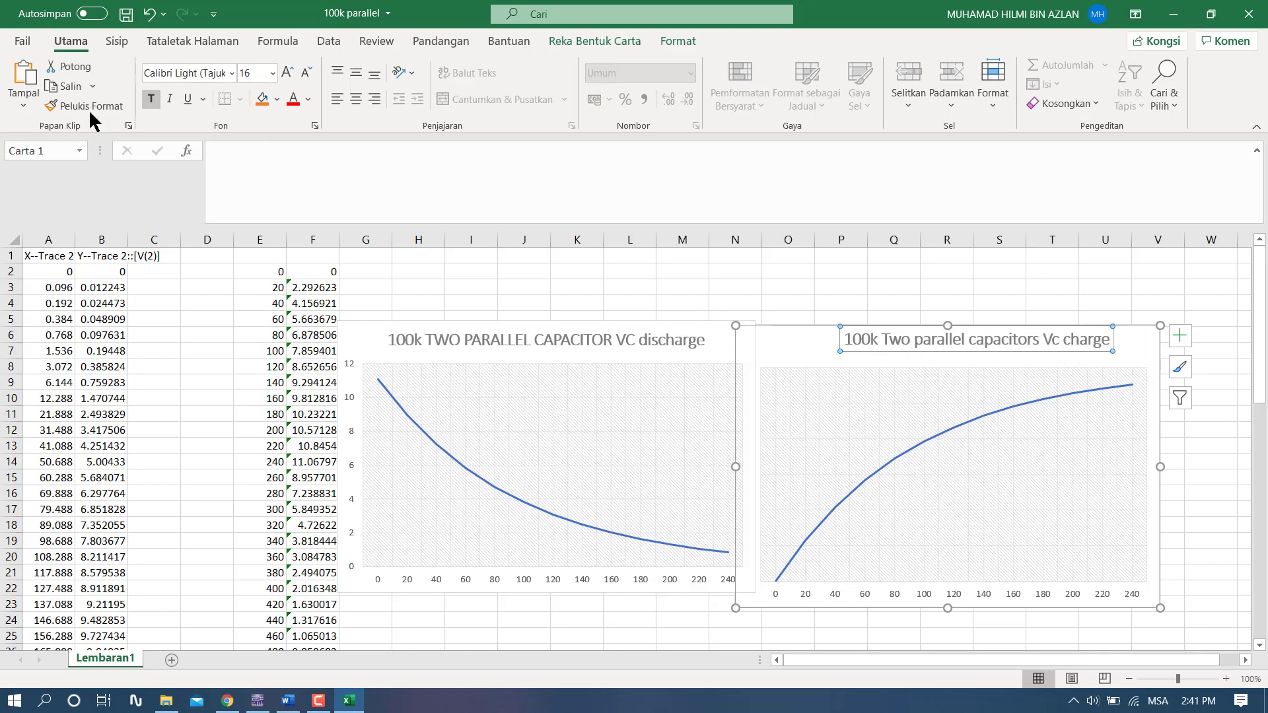
click(151, 13)
drag(783, 347, 1042, 321)
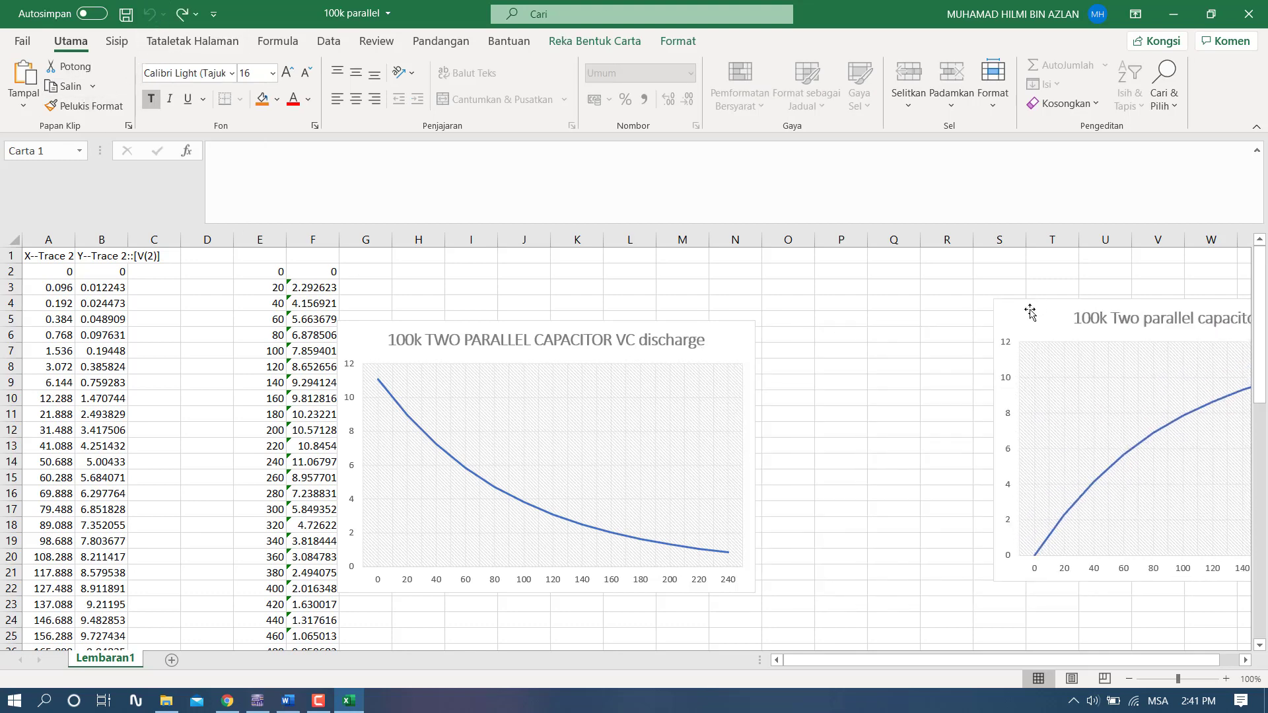
drag(727, 335, 1027, 324)
drag(677, 359, 900, 369)
click(578, 371)
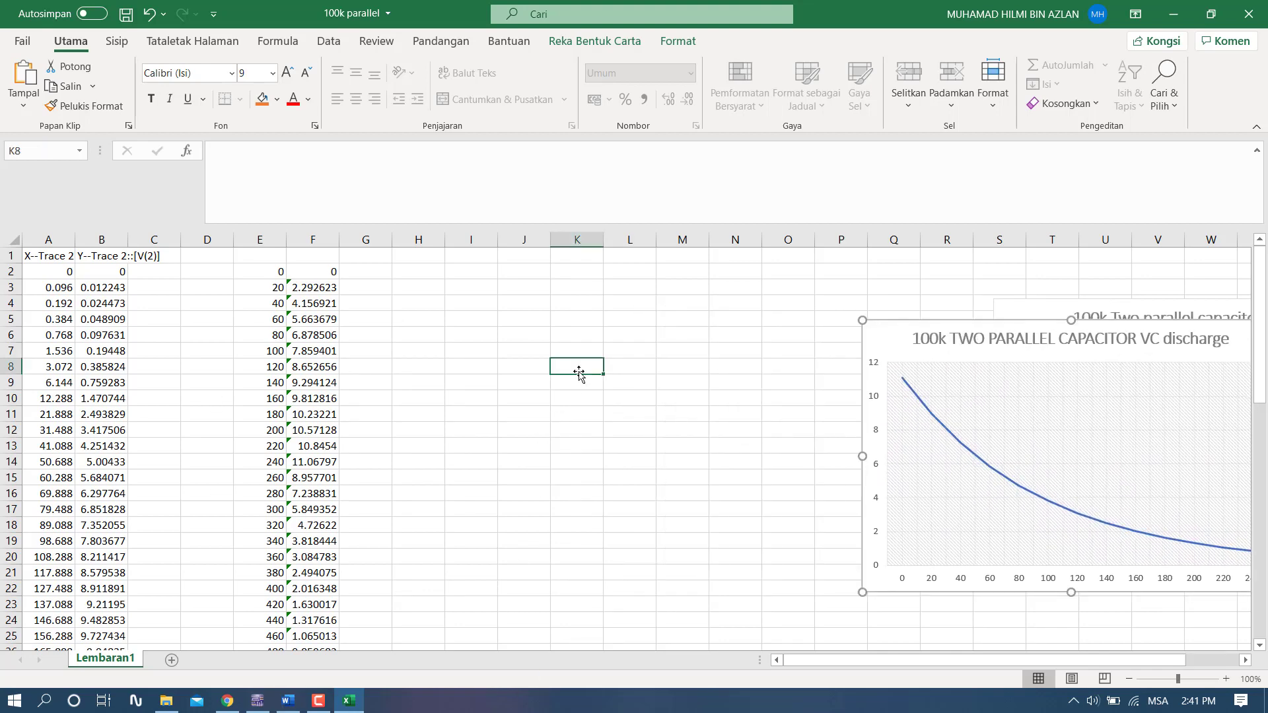
- Insert an empty basic 2D line chart in the cleared area beside the data columns
click(117, 41)
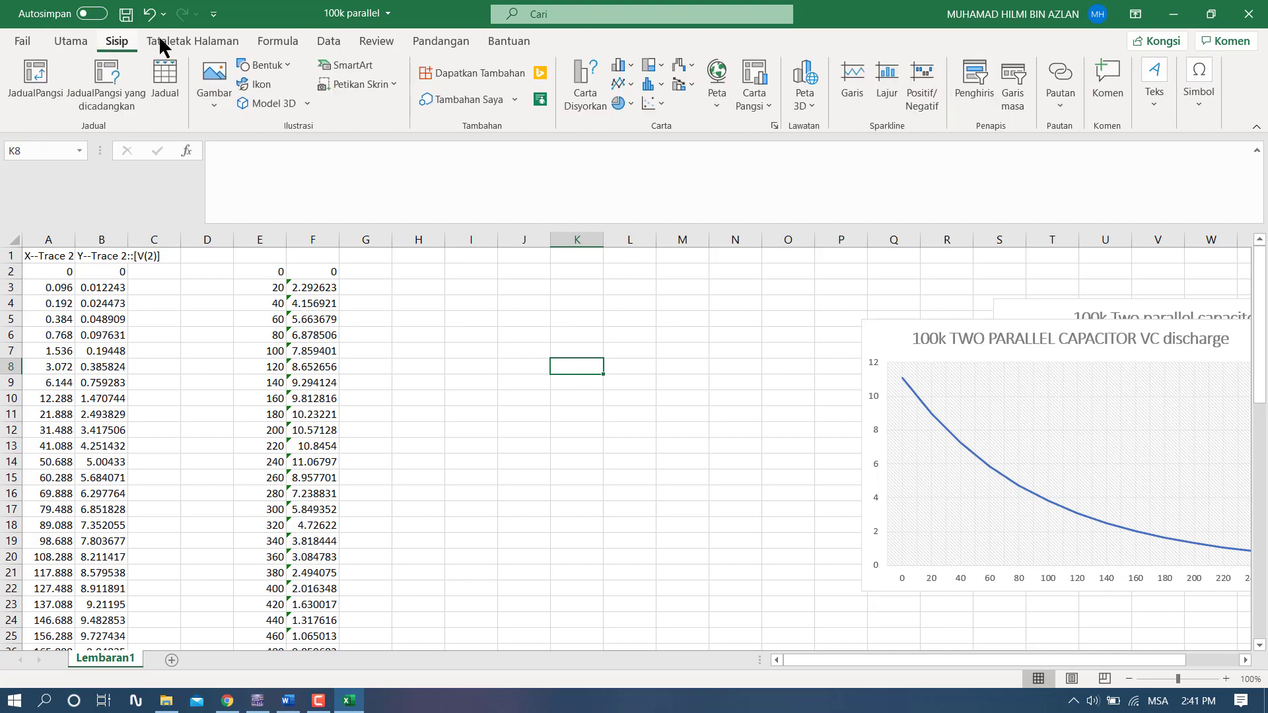
click(621, 86)
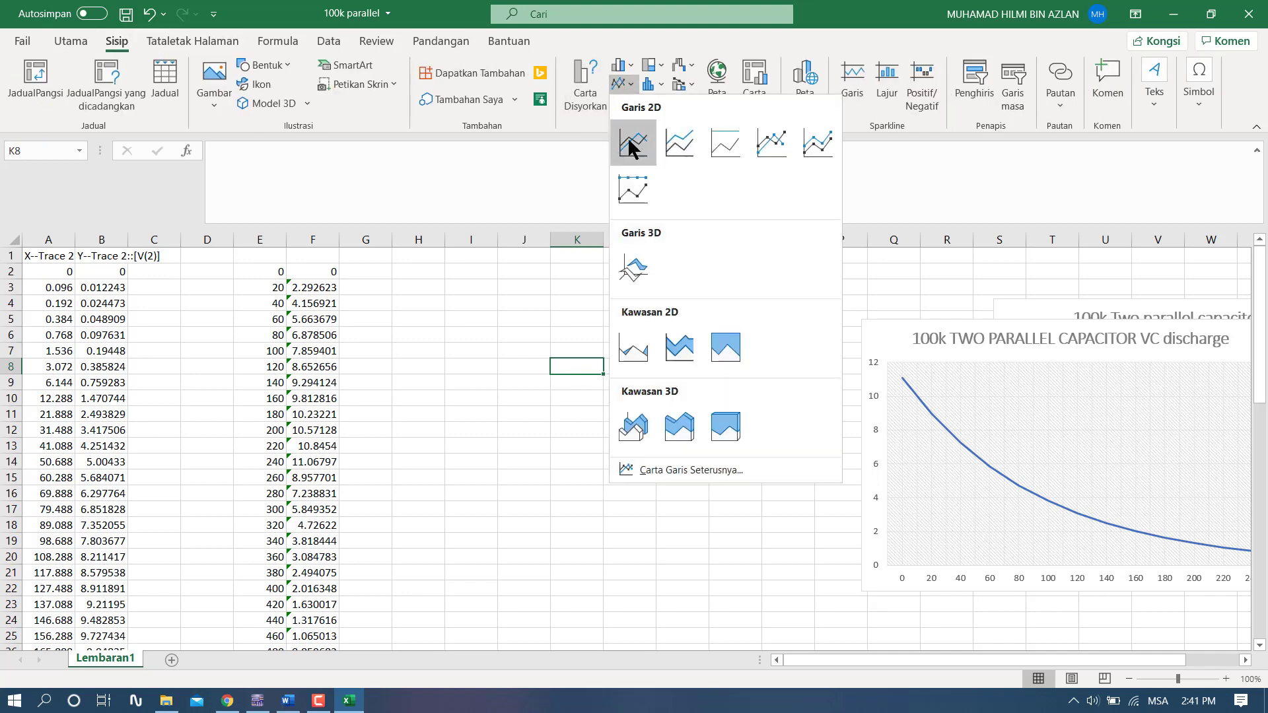
click(635, 142)
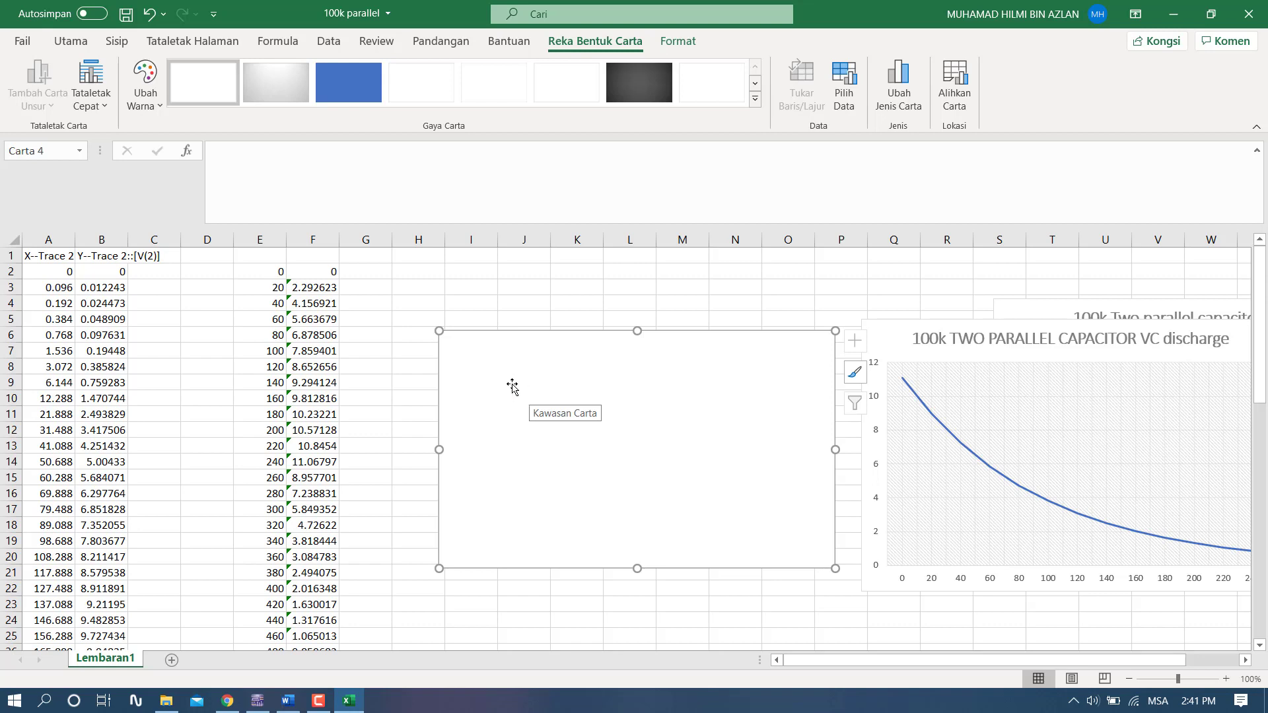
- Add a data series named "voltage" to the empty chart, with F2:F14 as its values
right_click(512, 388)
click(598, 447)
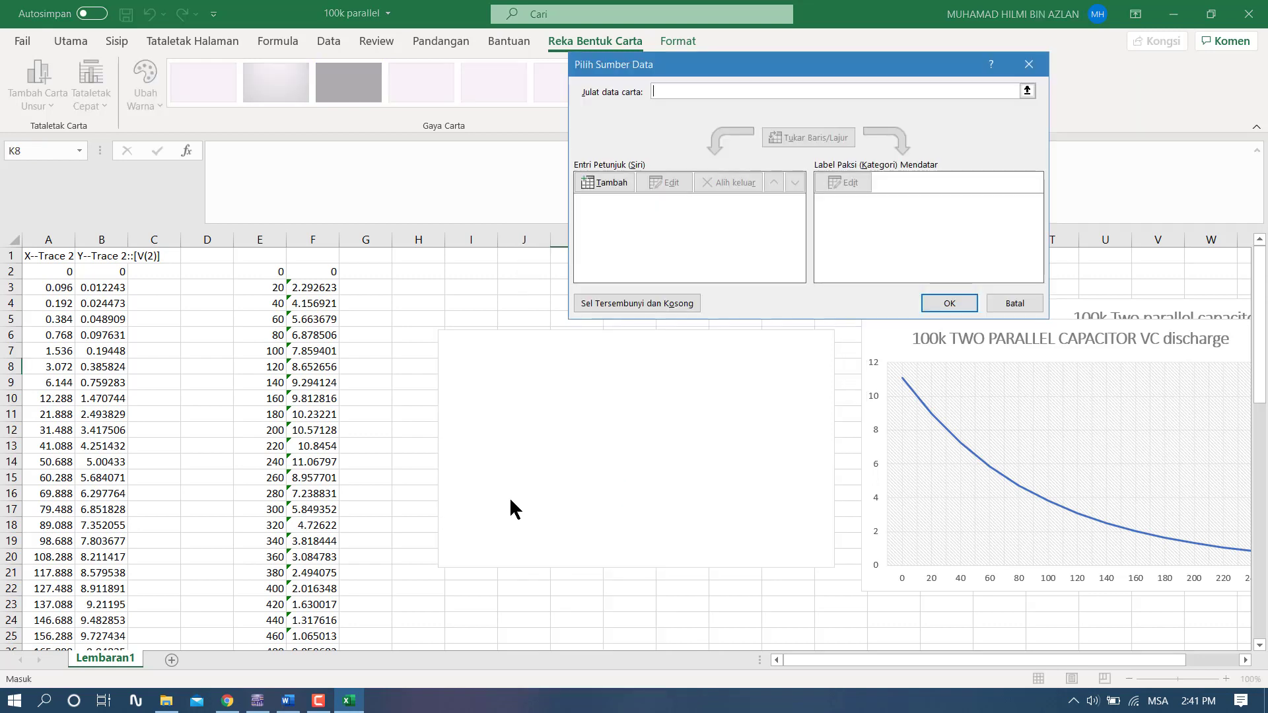
click(581, 179)
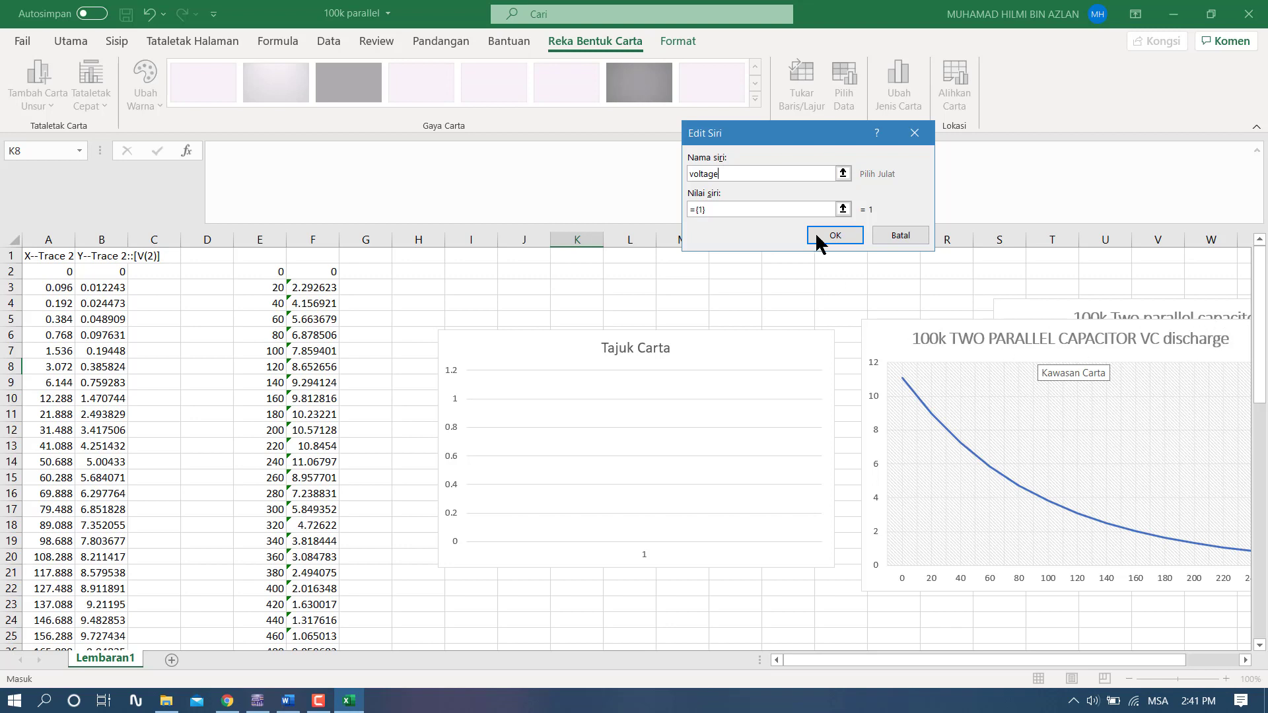
click(746, 208)
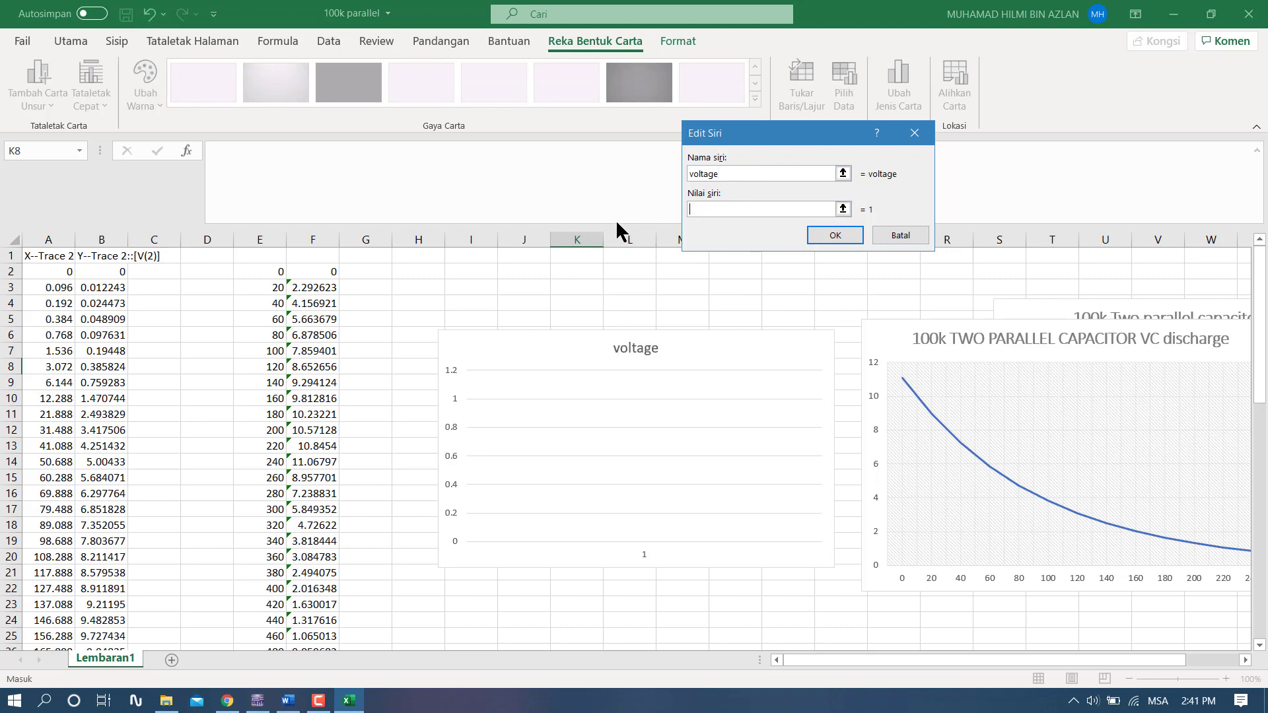
key(BackSpace)
click(316, 273)
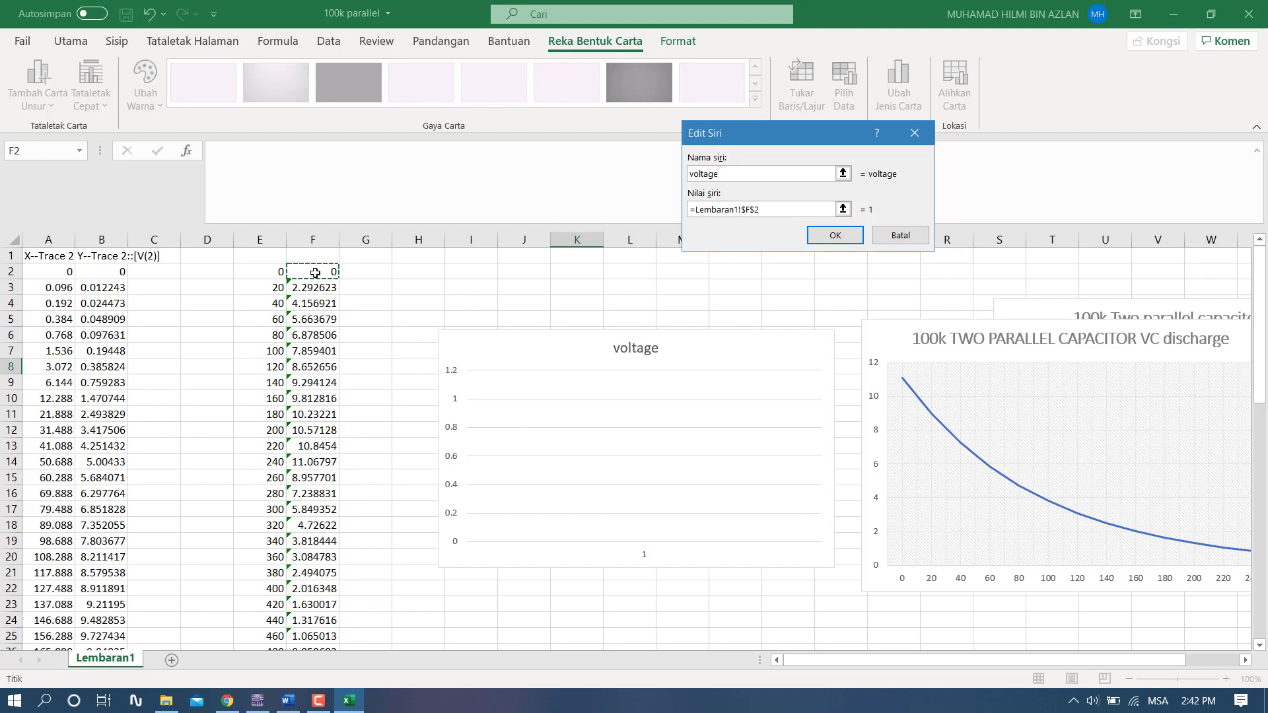
drag(316, 272, 316, 461)
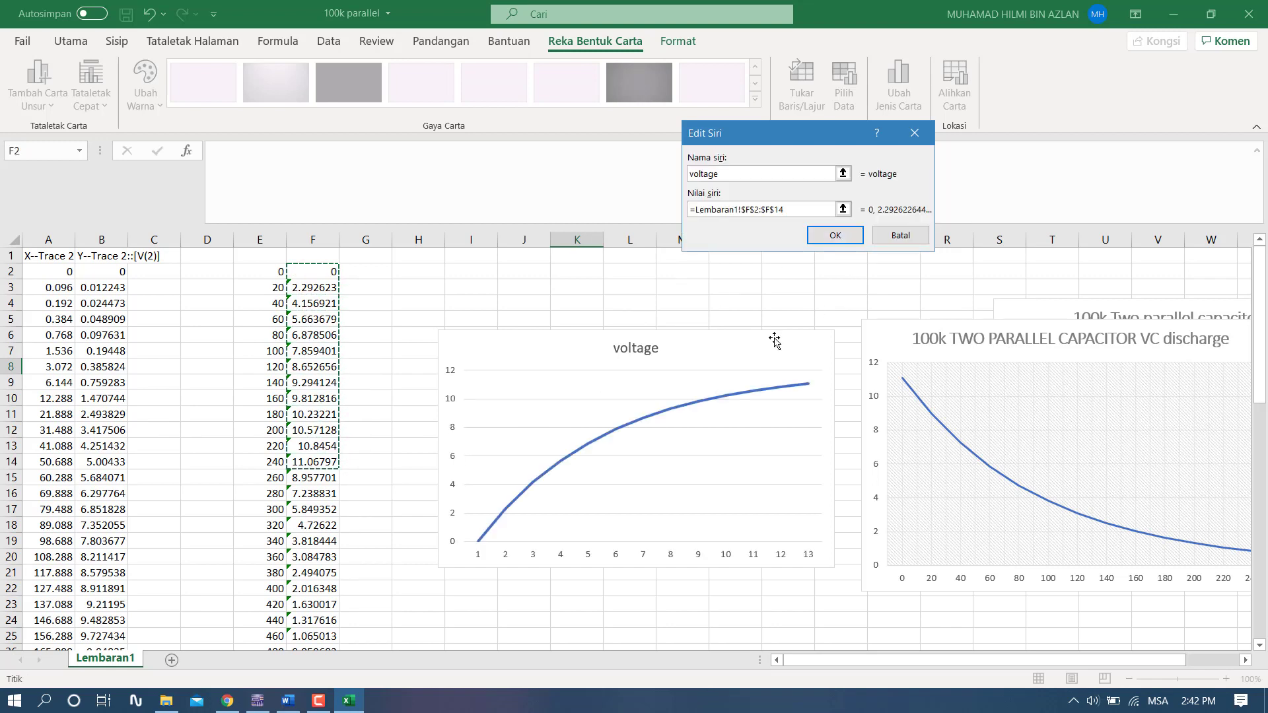
click(836, 236)
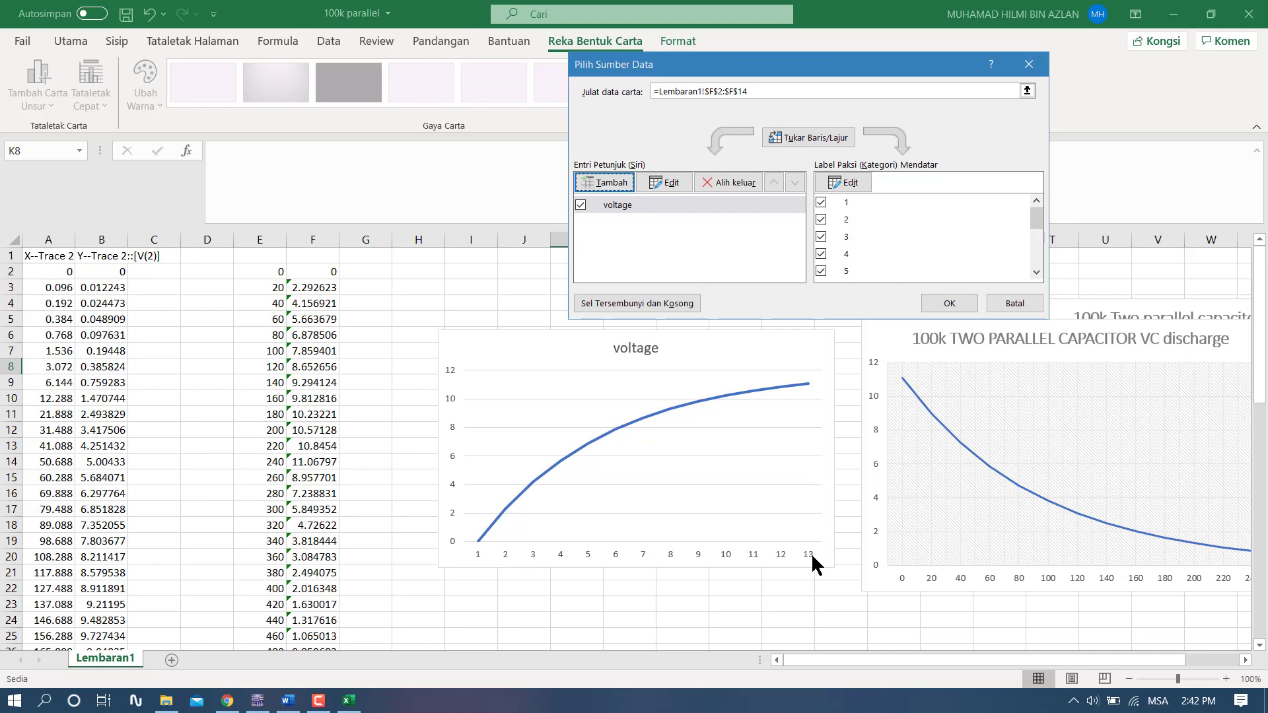
- Set the voltage chart's horizontal axis labels to the times in E2:E14 and apply the data source
click(847, 183)
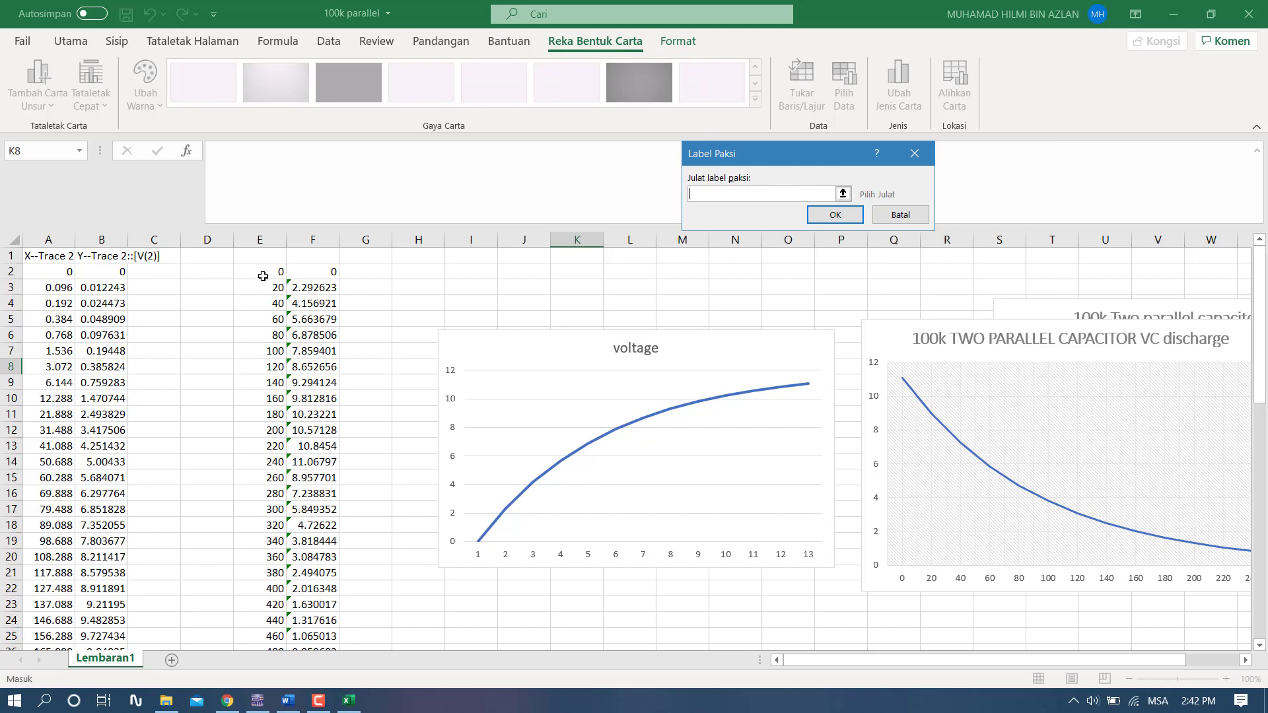
drag(266, 272, 269, 456)
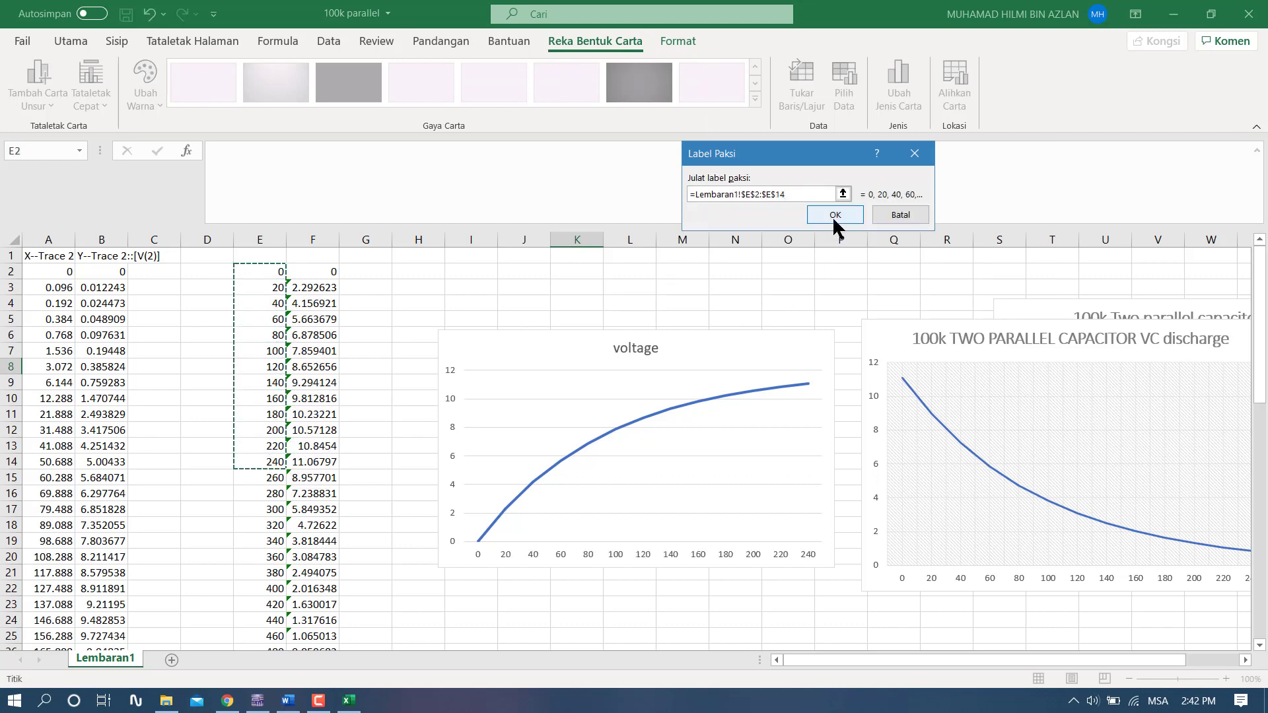
click(837, 215)
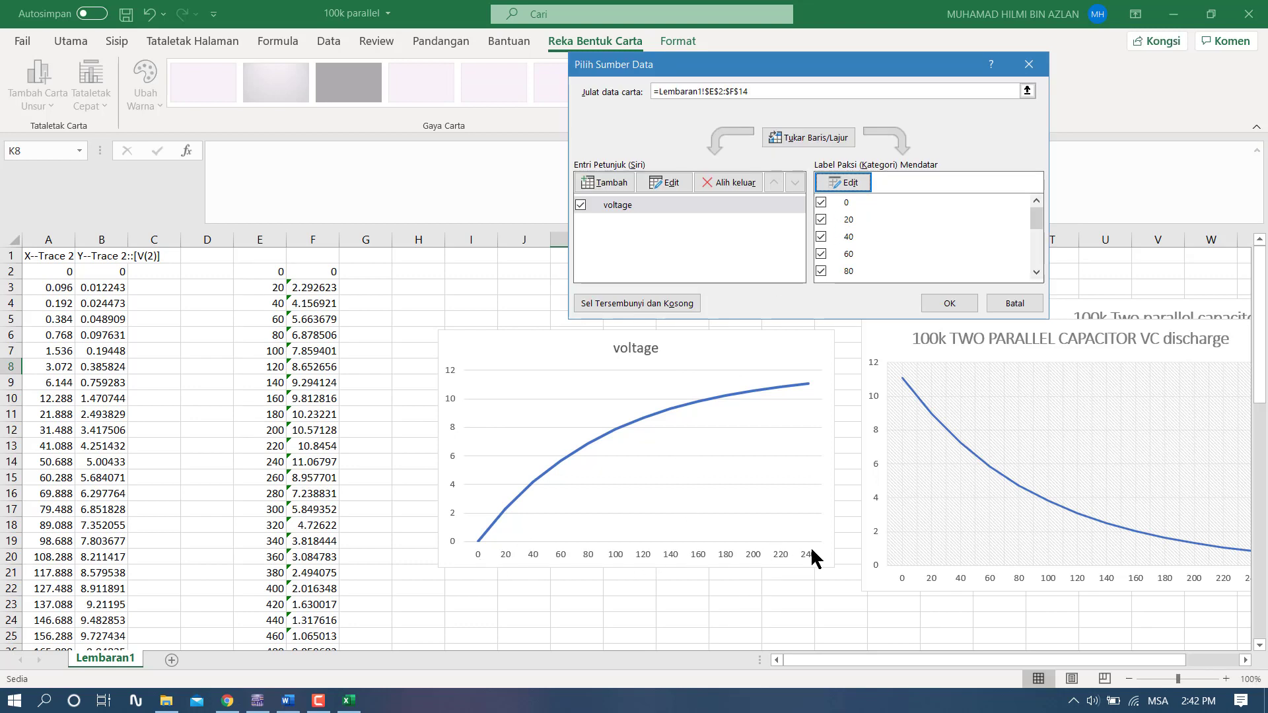
click(949, 303)
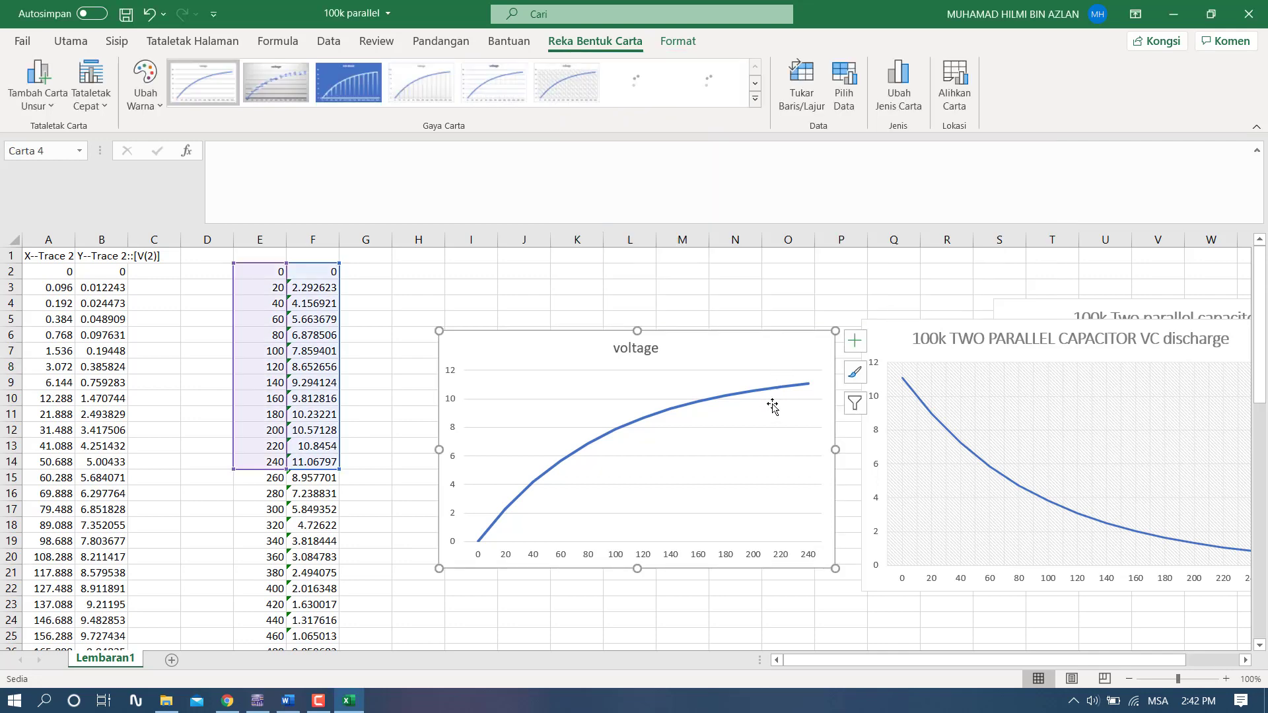
- Apply the light chart style with a double-line curve and bold uppercase title to the voltage chart
click(852, 373)
scroll(962, 548, down, 5)
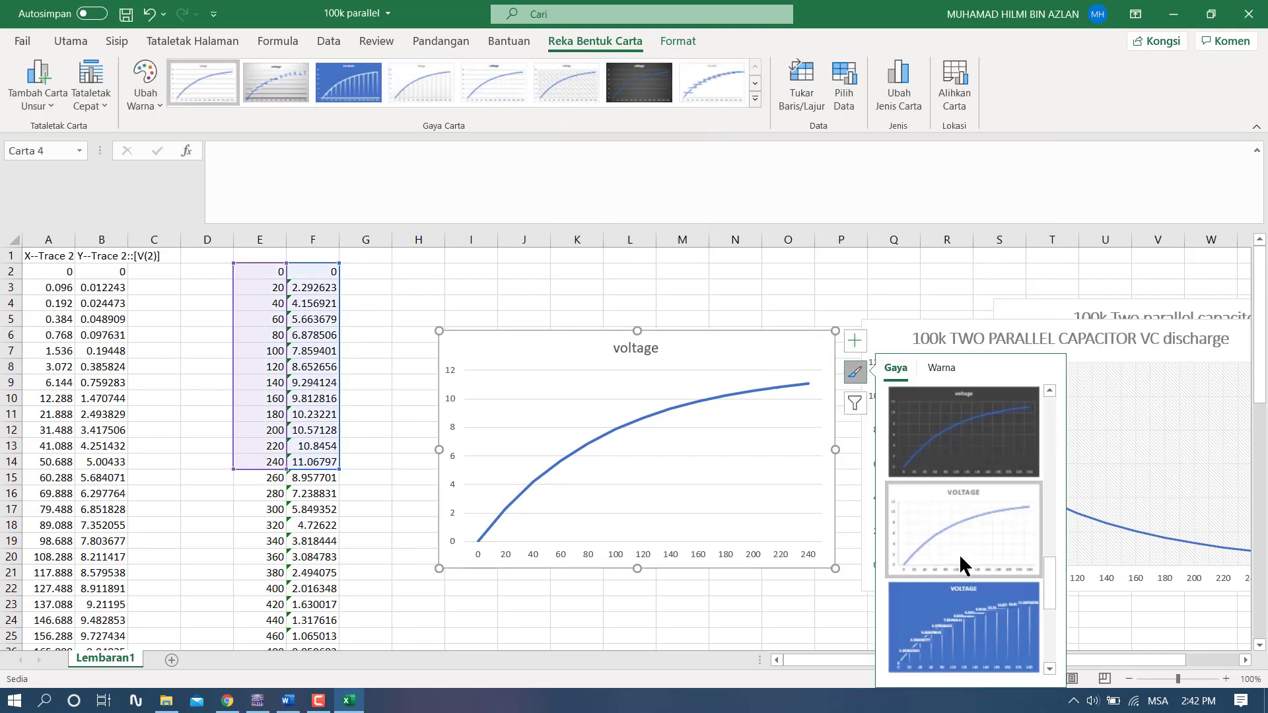
click(961, 545)
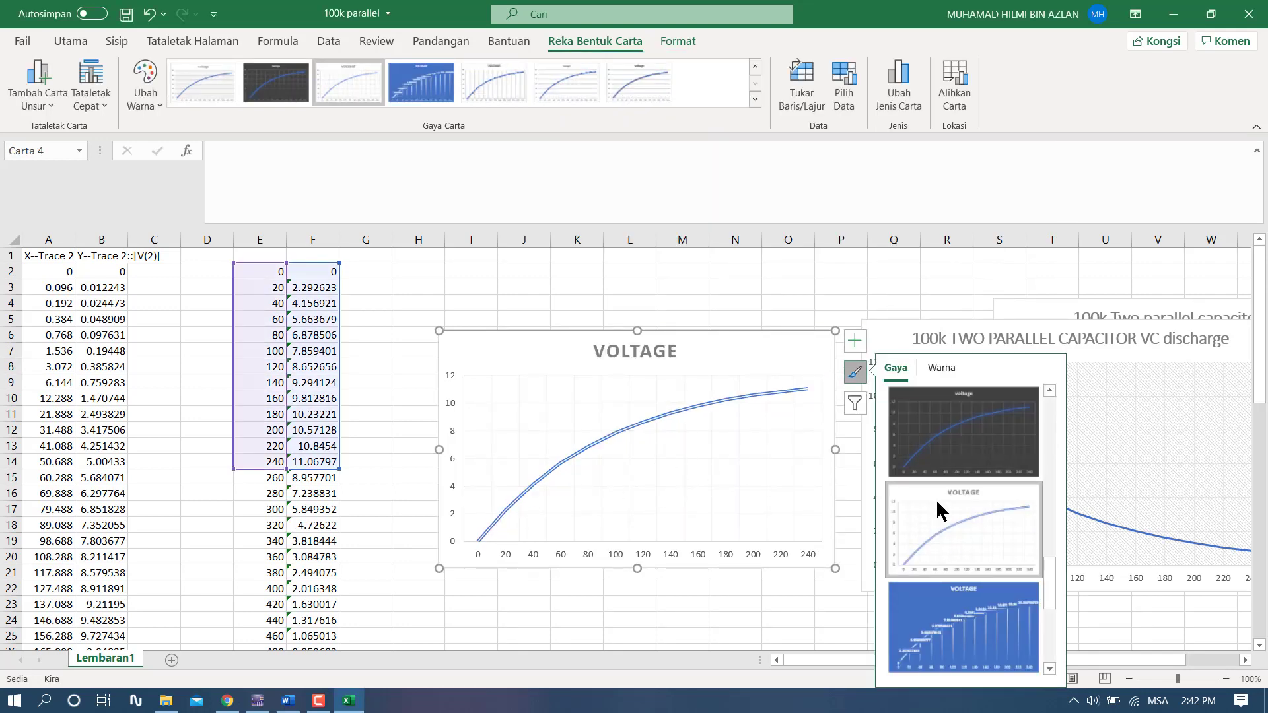
click(858, 375)
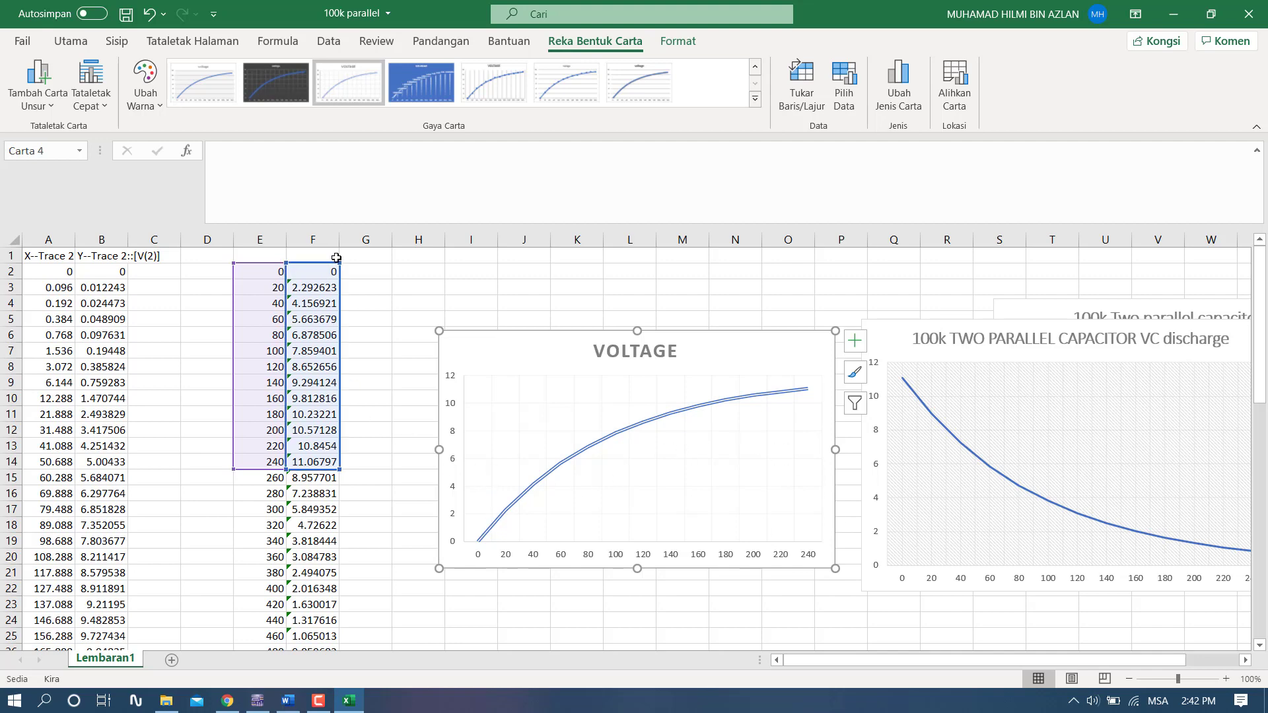
- Try a narrow and a wide column F, then leave it slightly wider so the voltages show more decimals
drag(340, 243, 309, 243)
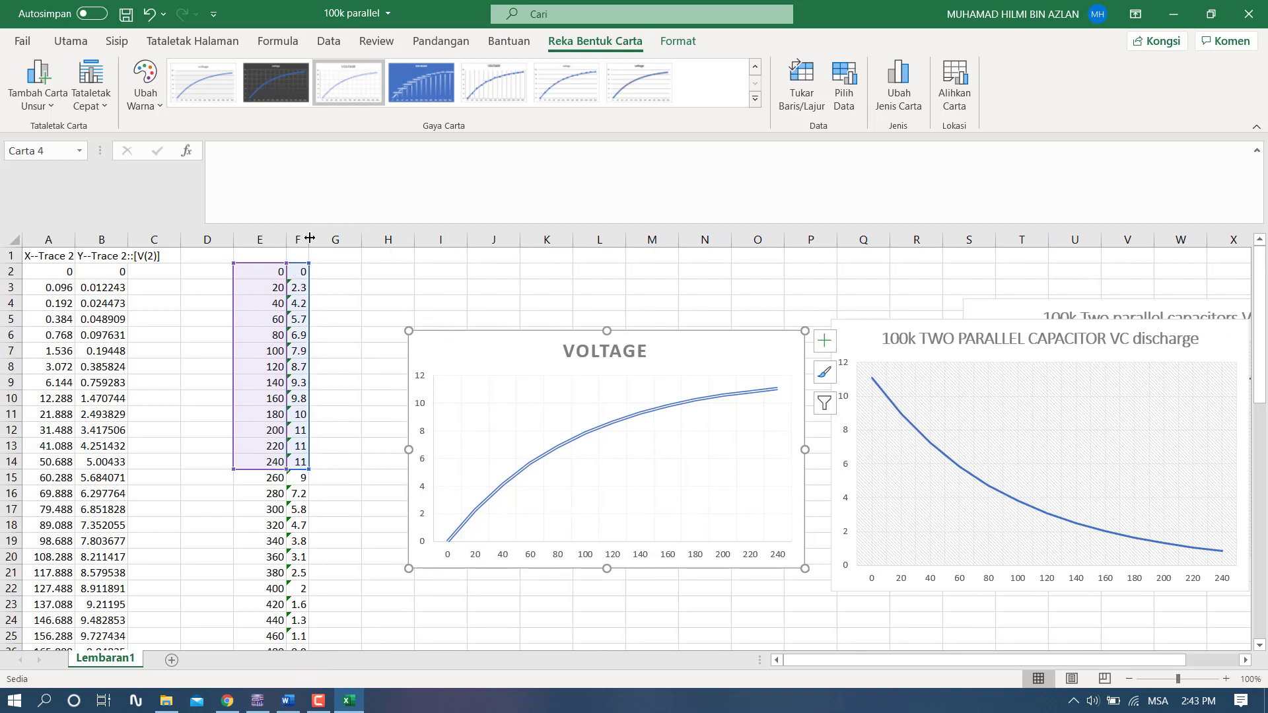
drag(309, 243, 392, 244)
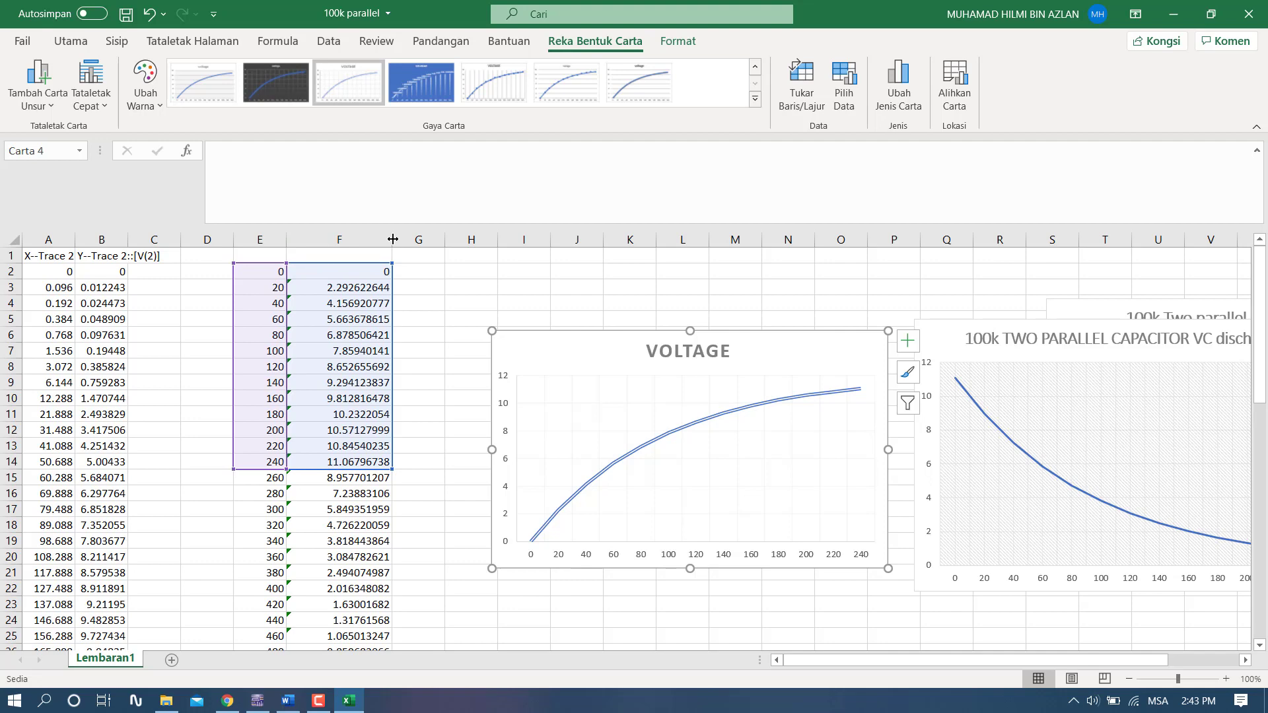
drag(392, 239, 351, 239)
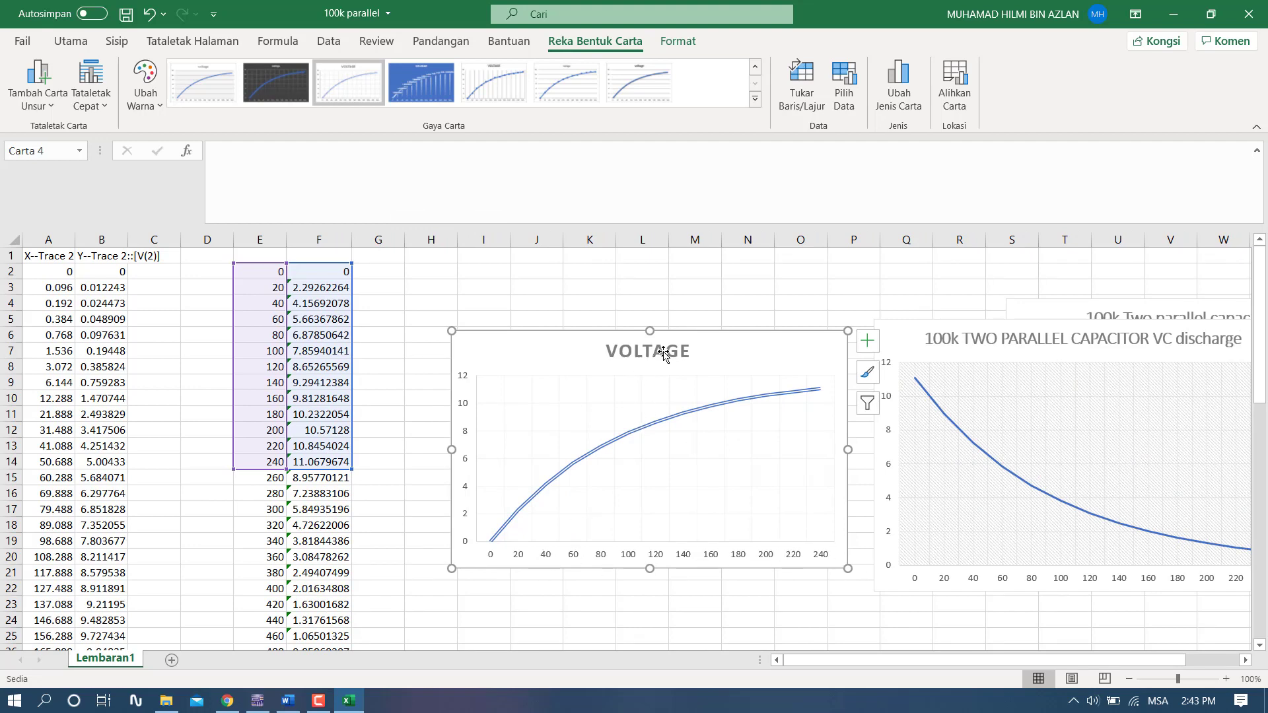
- Move the VOLTAGE chart over the other charts near column P and insert another empty 2D line chart beside the data
drag(712, 344, 1147, 262)
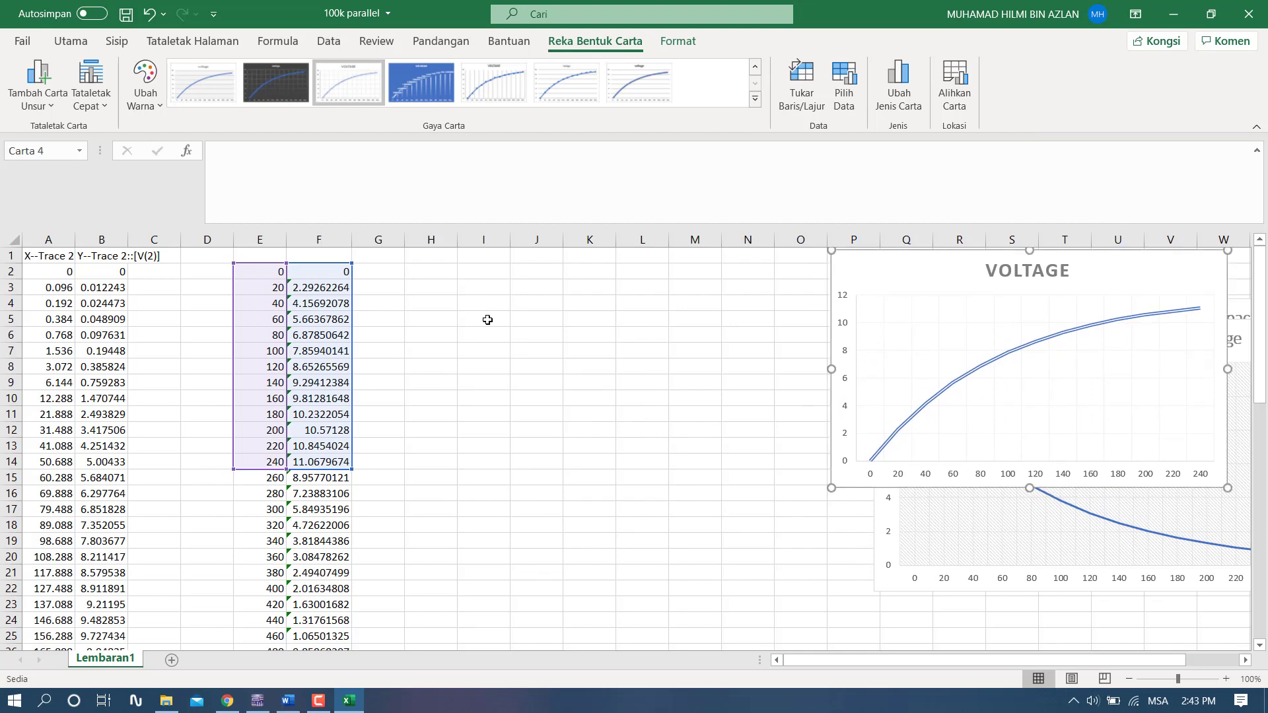
click(531, 344)
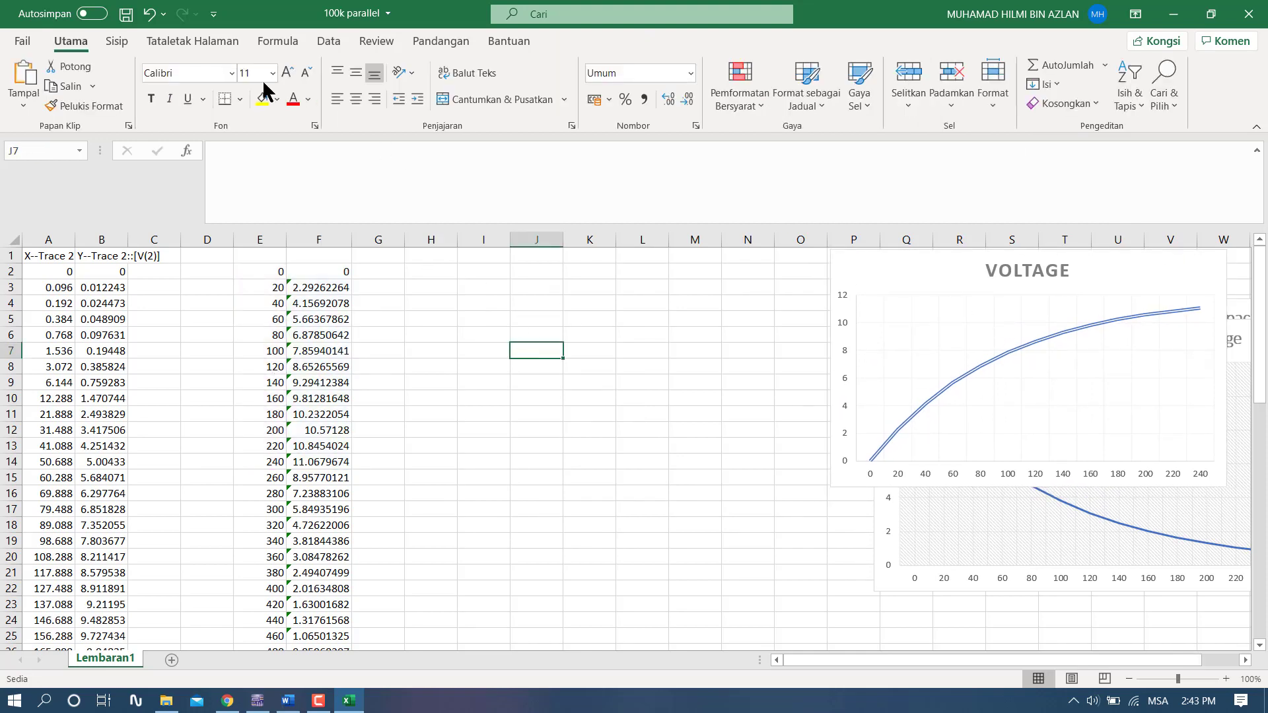
click(117, 41)
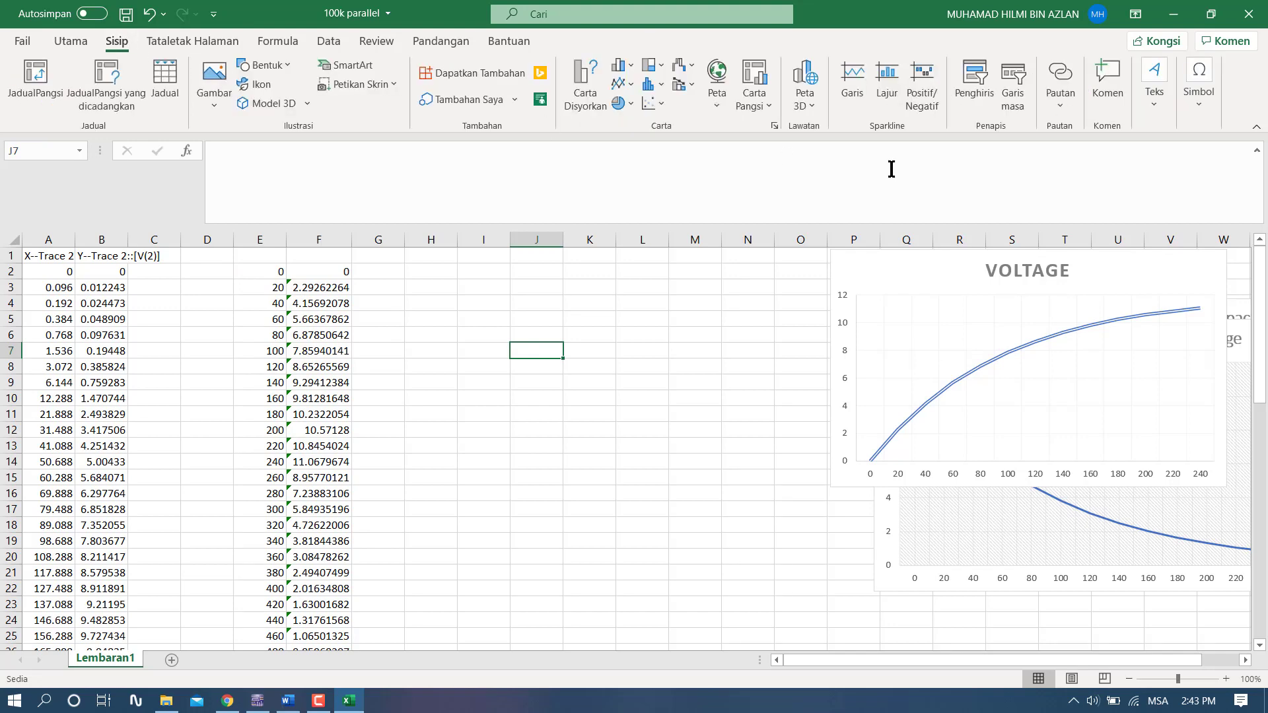
click(621, 85)
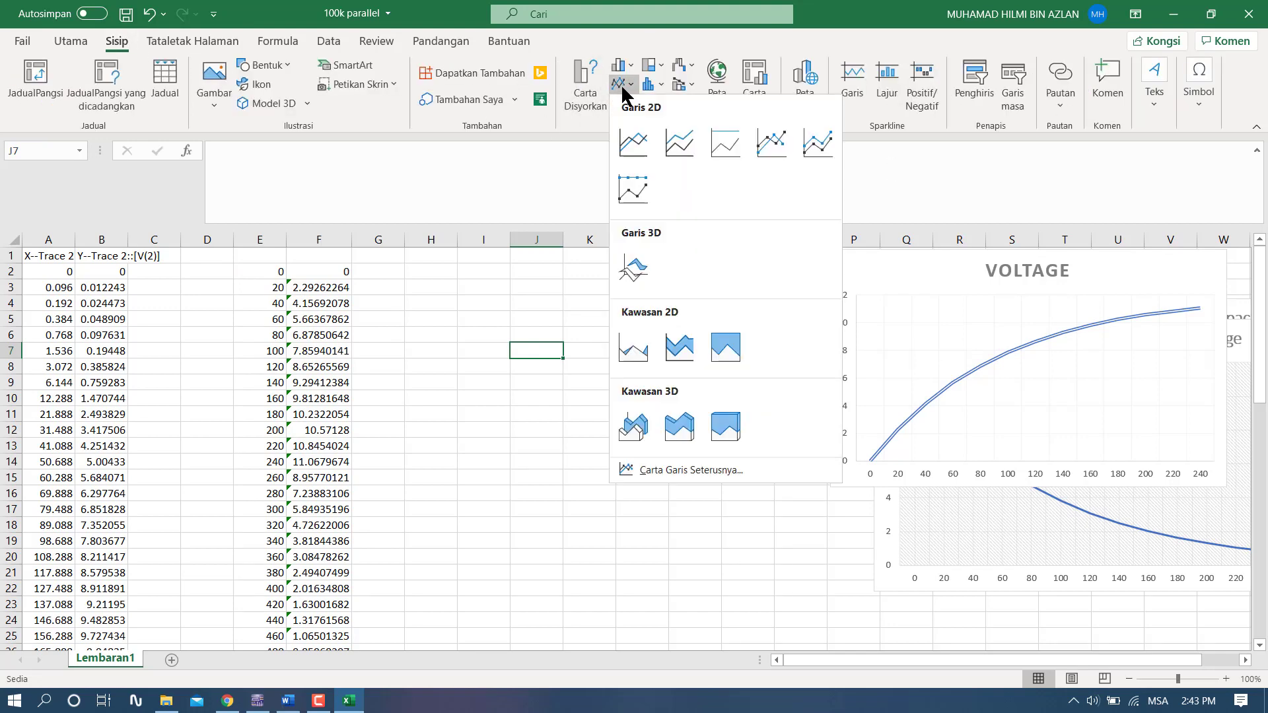
click(637, 142)
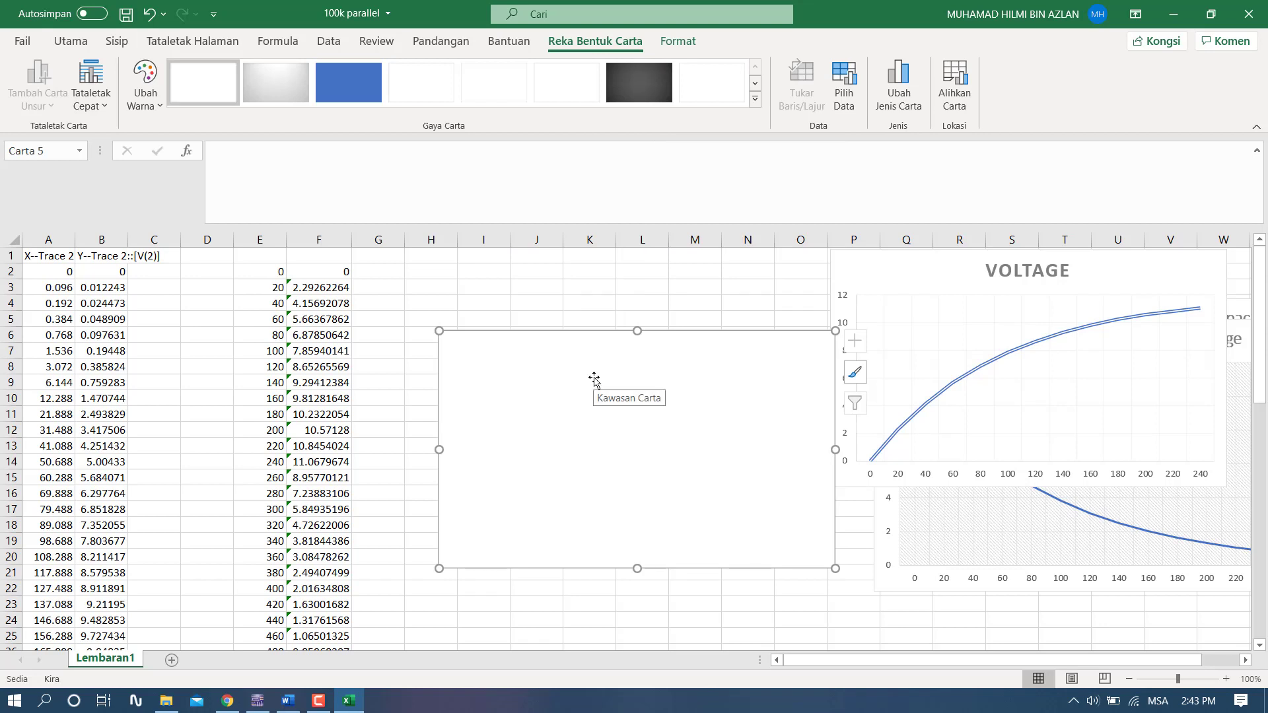
- Add a series named "capacitor discharge" to the new empty chart, with F14:F26 as its values
right_click(536, 362)
click(582, 454)
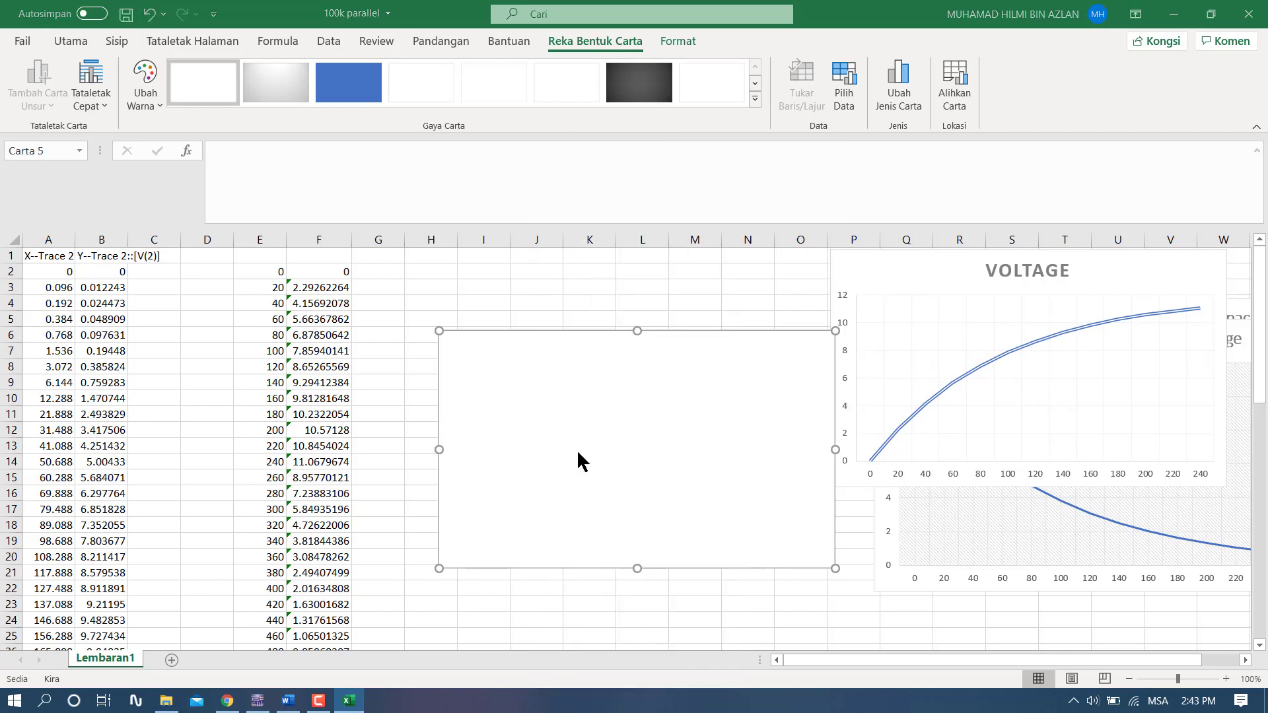
click(598, 179)
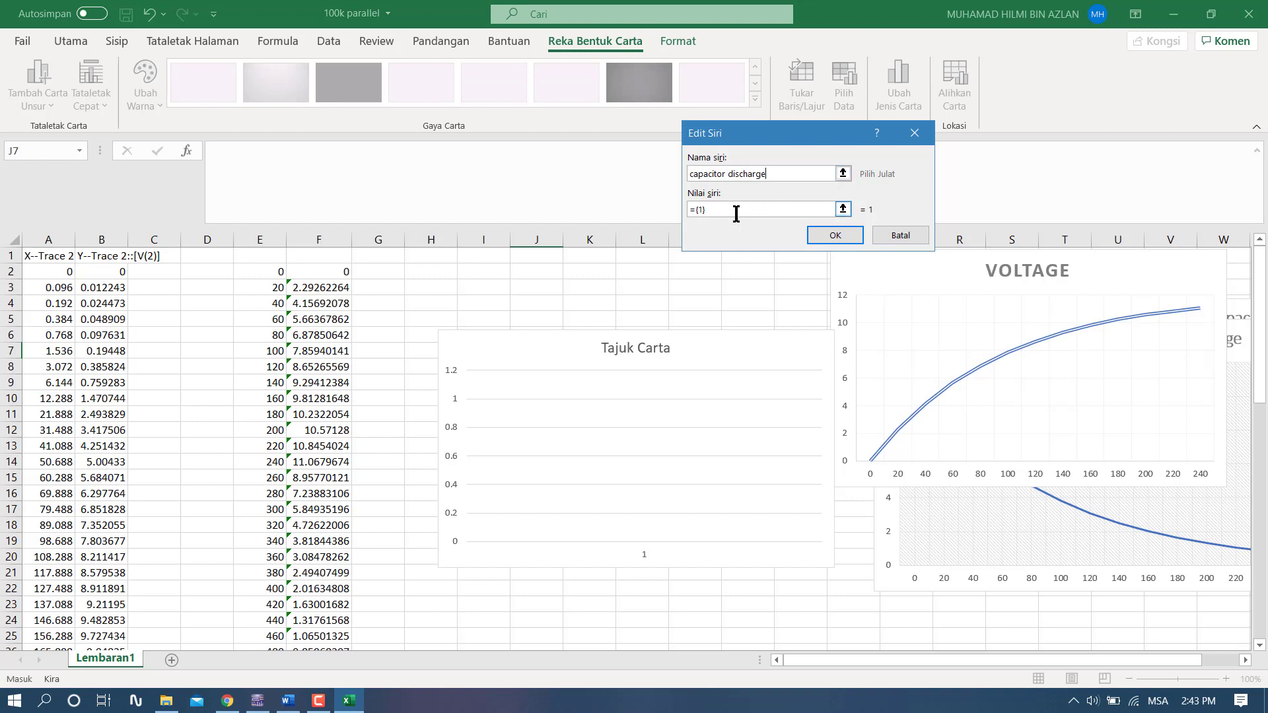
key(BackSpace)
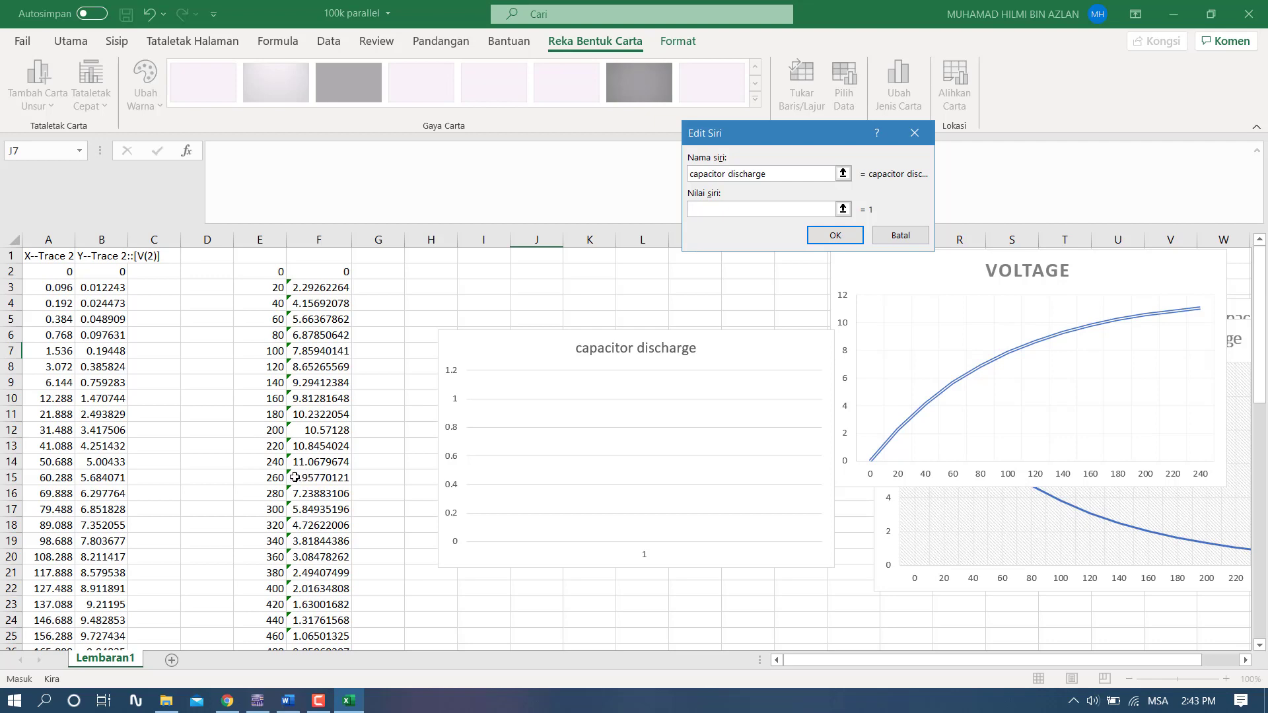
scroll(308, 622, down, 1)
scroll(319, 600, up, 1)
scroll(329, 509, down, 1)
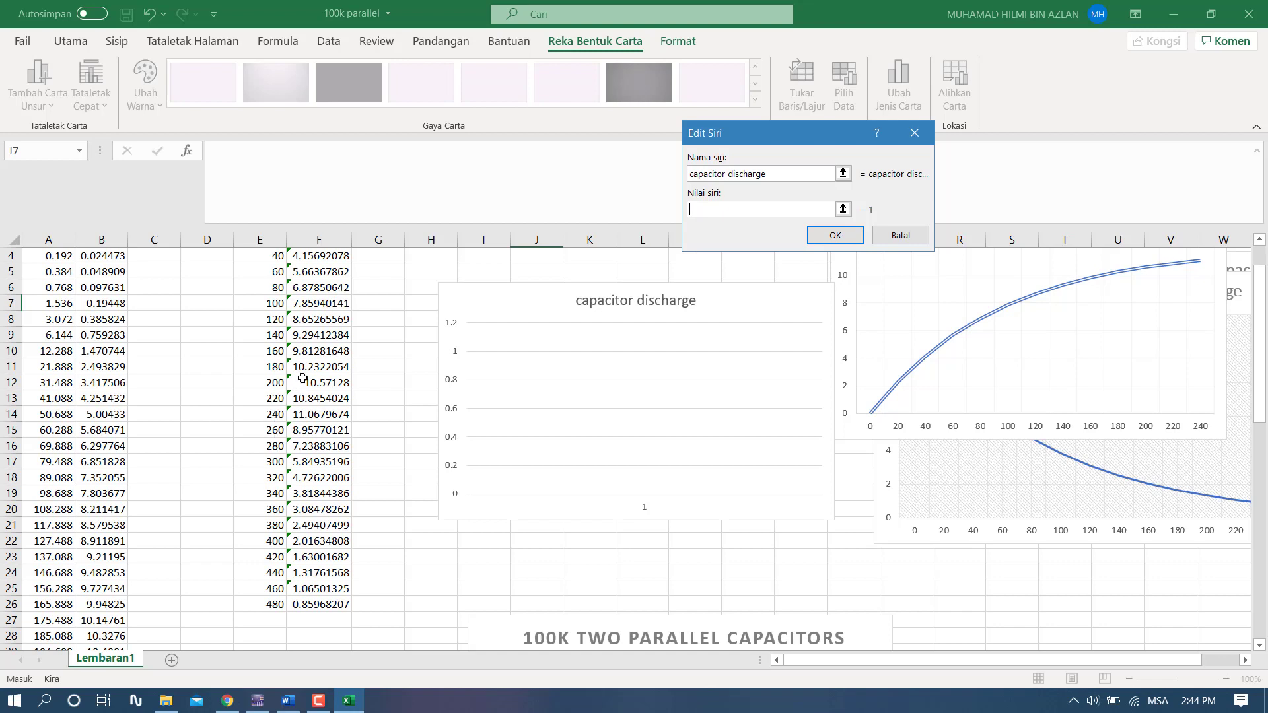
click(316, 414)
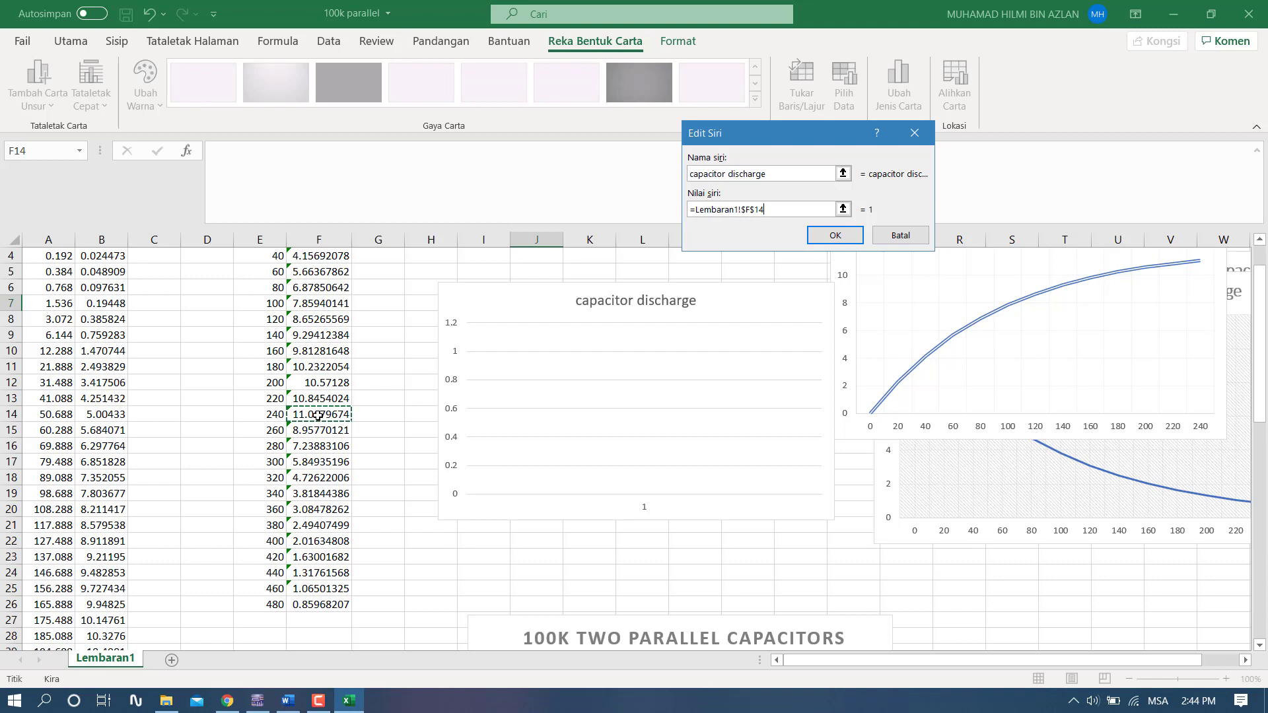
drag(319, 414, 314, 603)
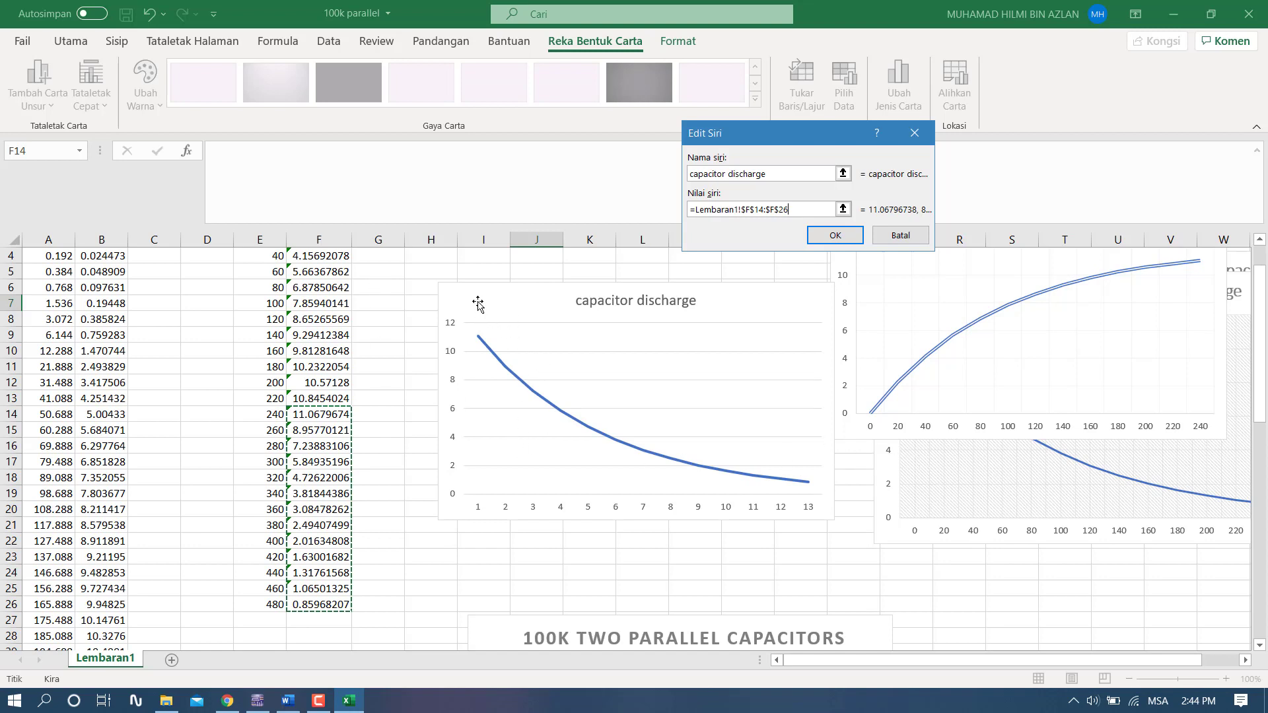
click(846, 236)
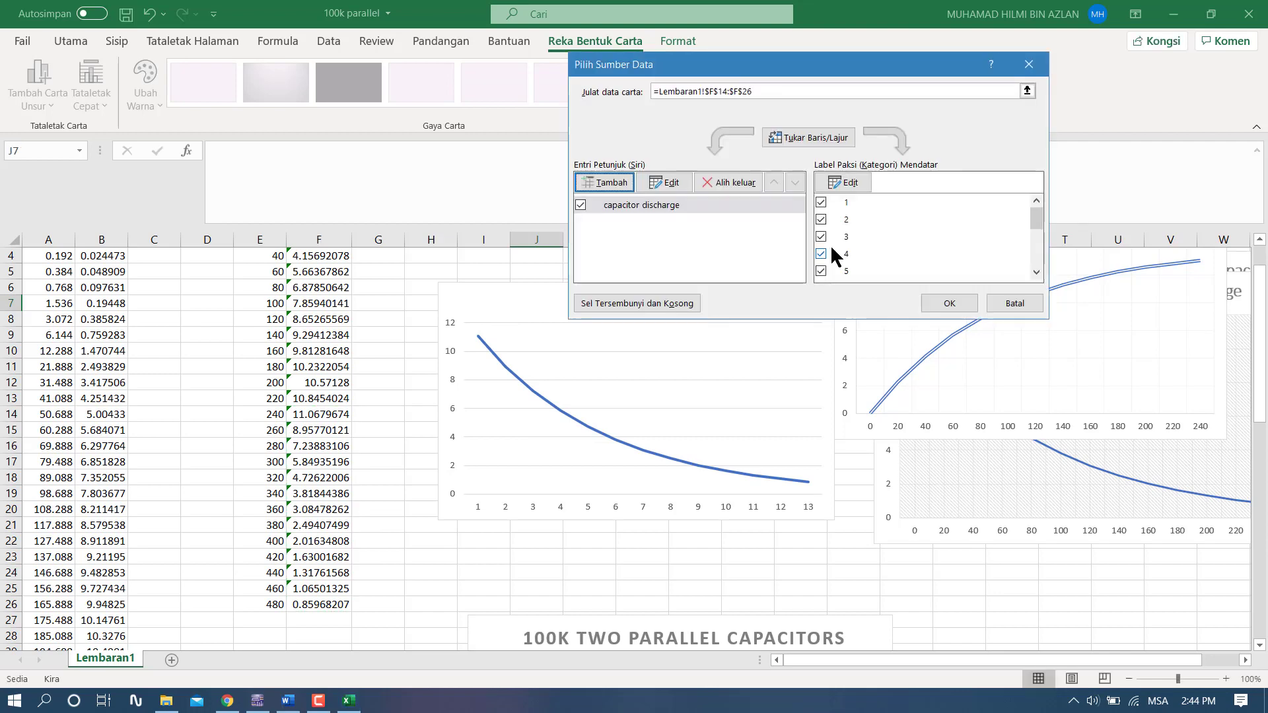
- Set the capacitor discharge chart's horizontal axis labels to the range E2:E14 and apply the data source
click(846, 184)
scroll(254, 284, up, 1)
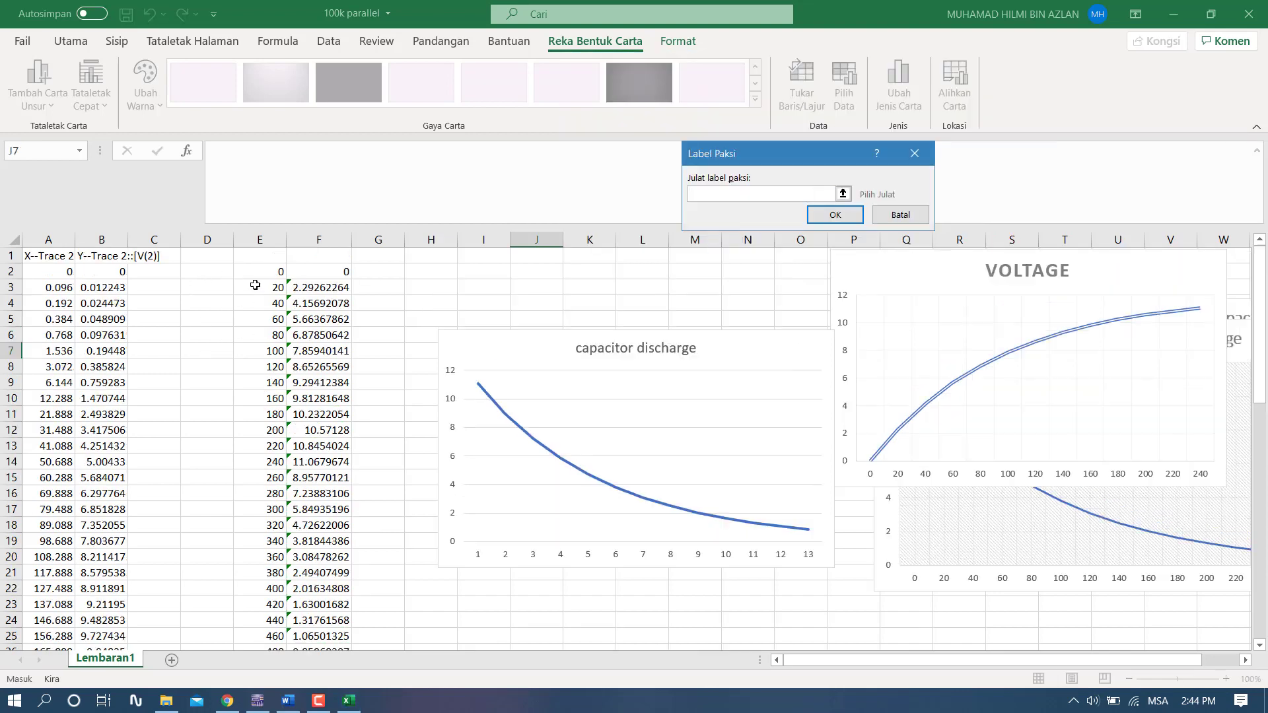
drag(264, 270, 275, 460)
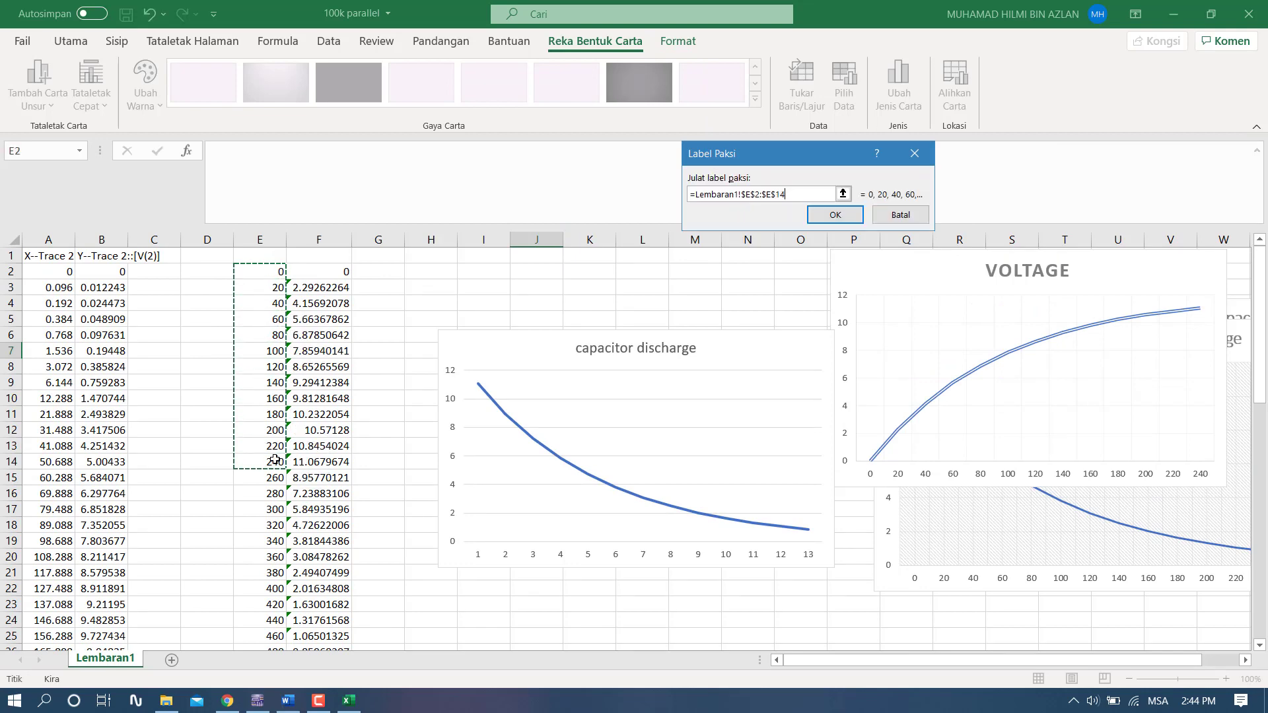
click(836, 216)
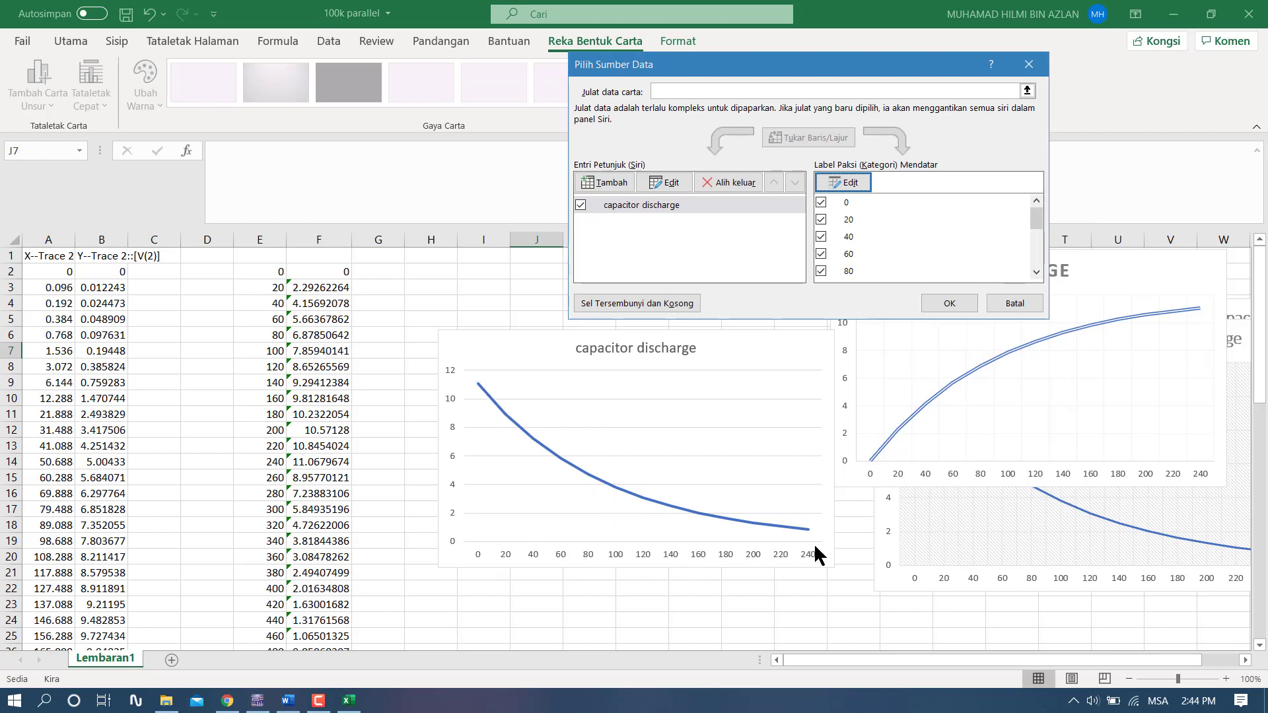
click(955, 297)
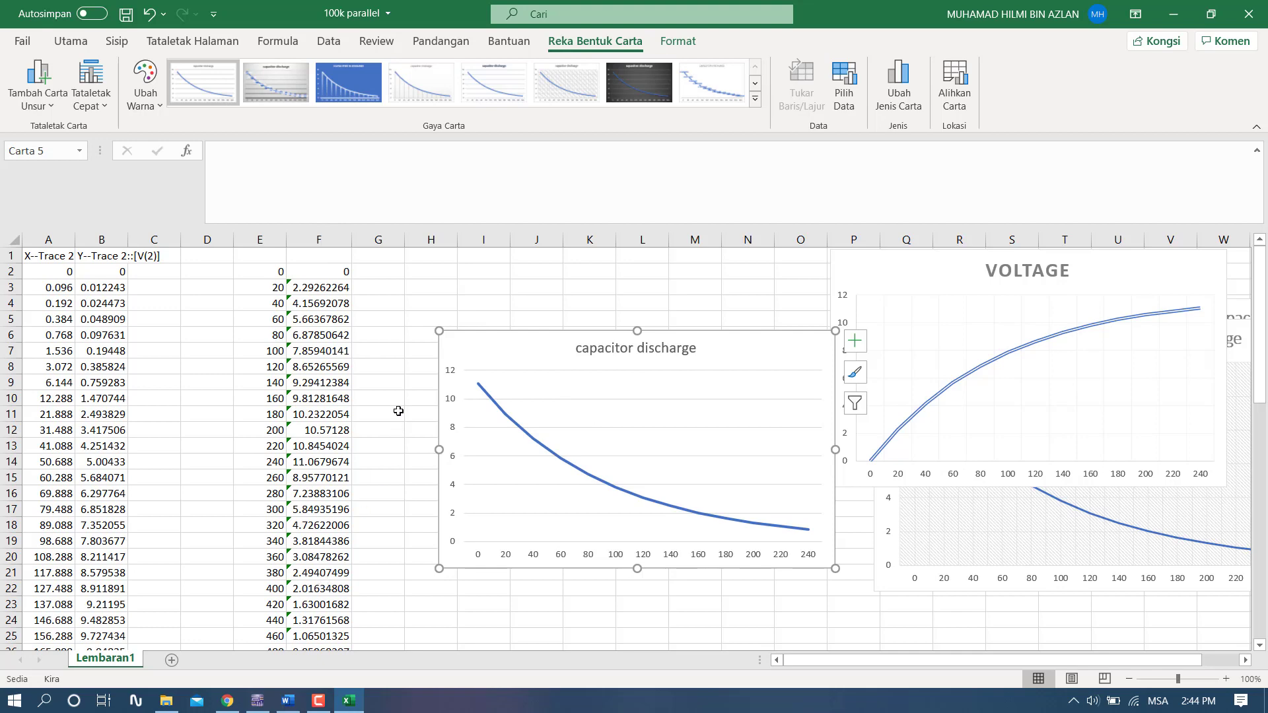
- Cut the capacitor discharge chart and insert an empty 2D line chart in its place beside the data
right_click(501, 348)
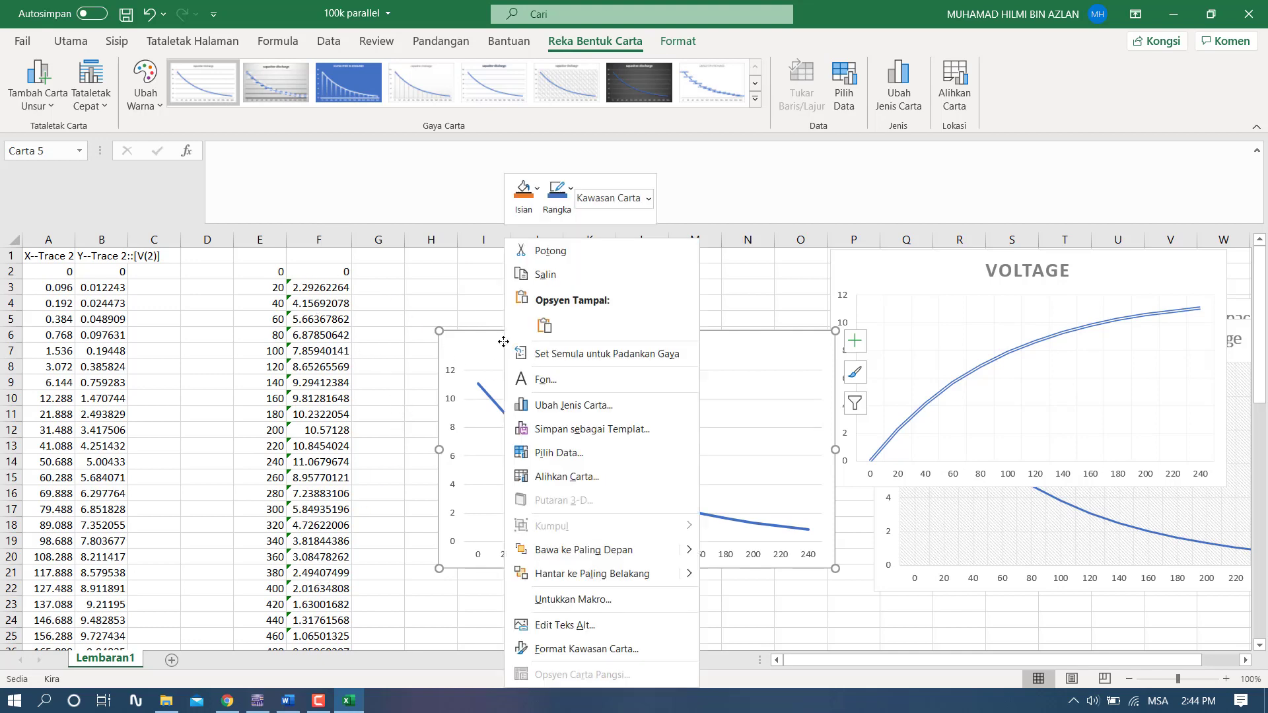
click(544, 252)
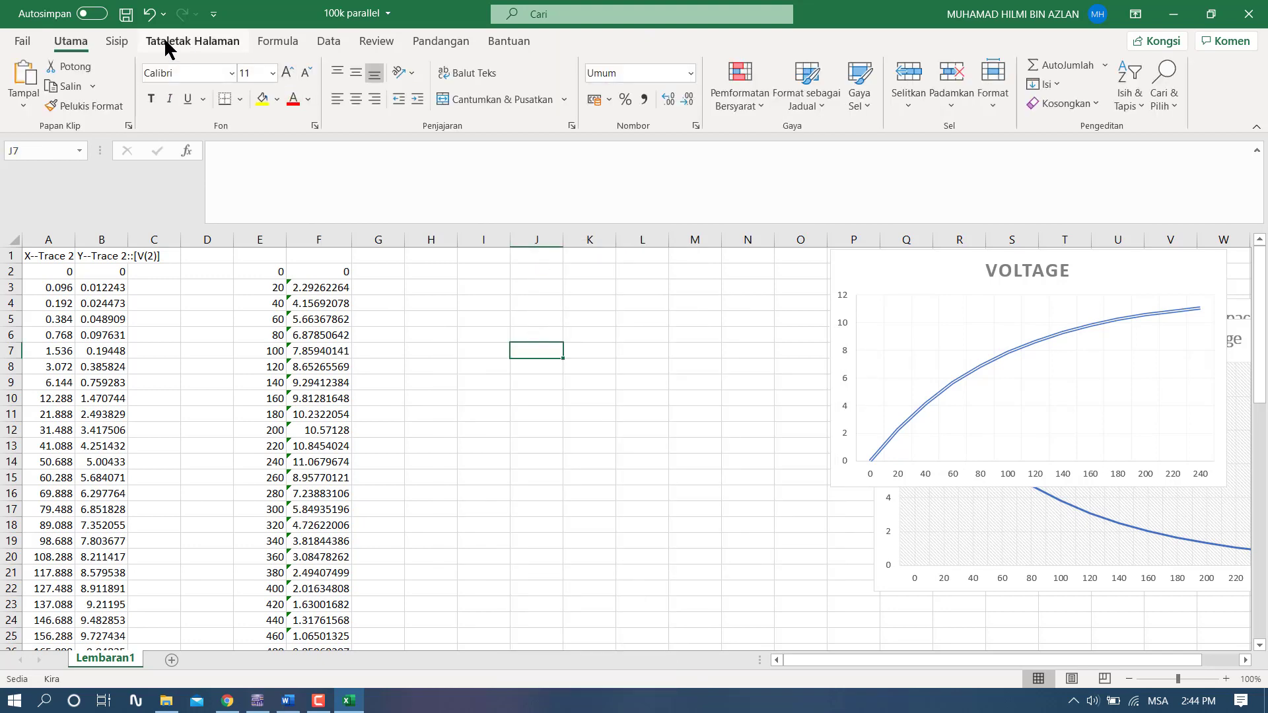
click(120, 41)
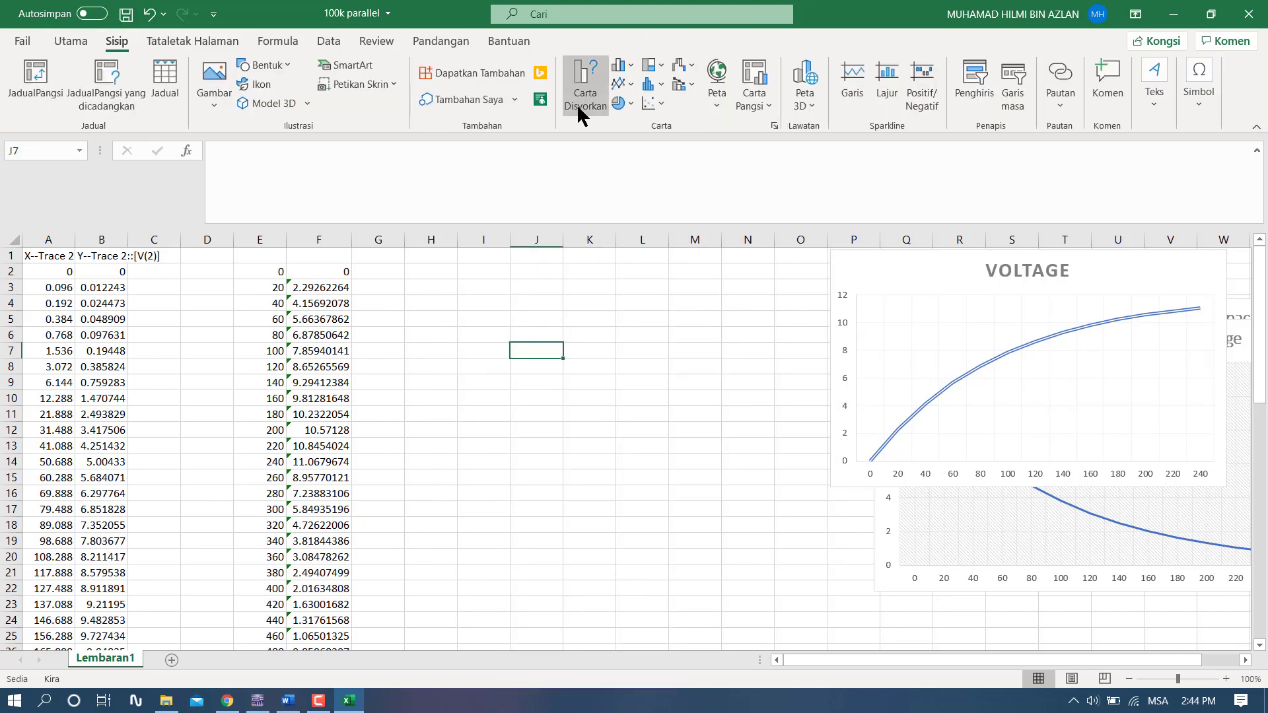
click(624, 78)
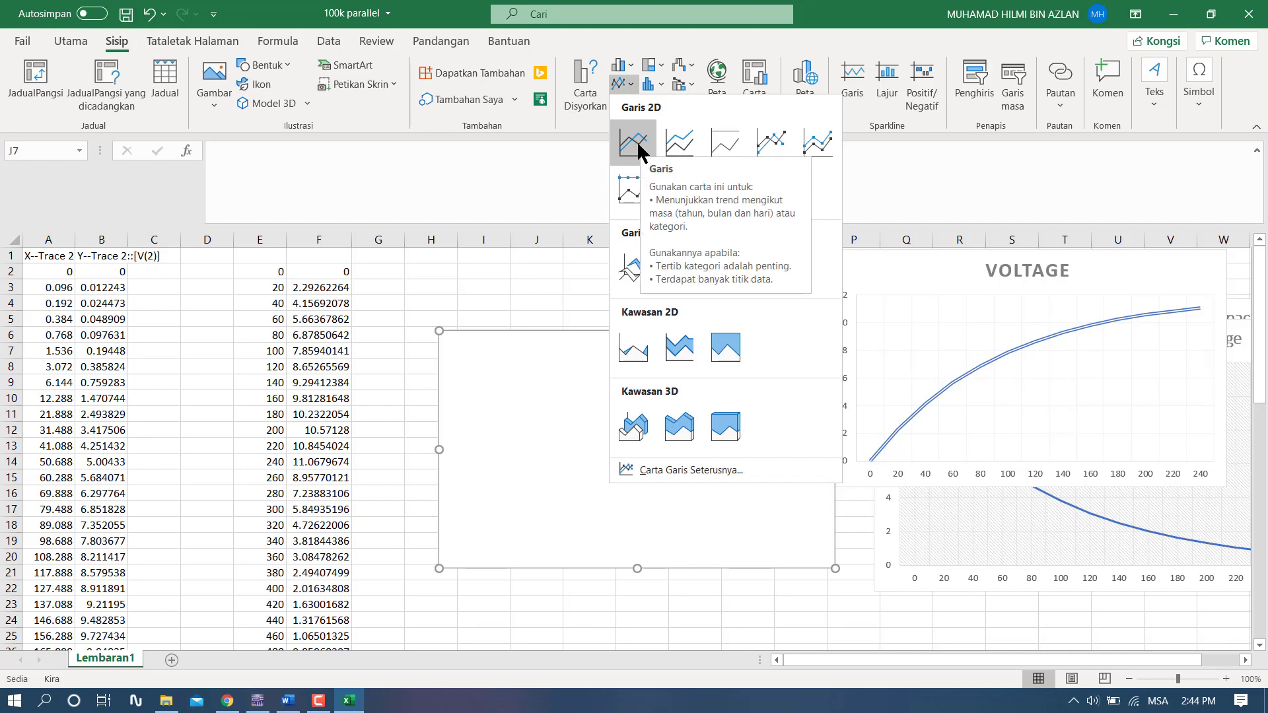
click(634, 141)
right_click(460, 351)
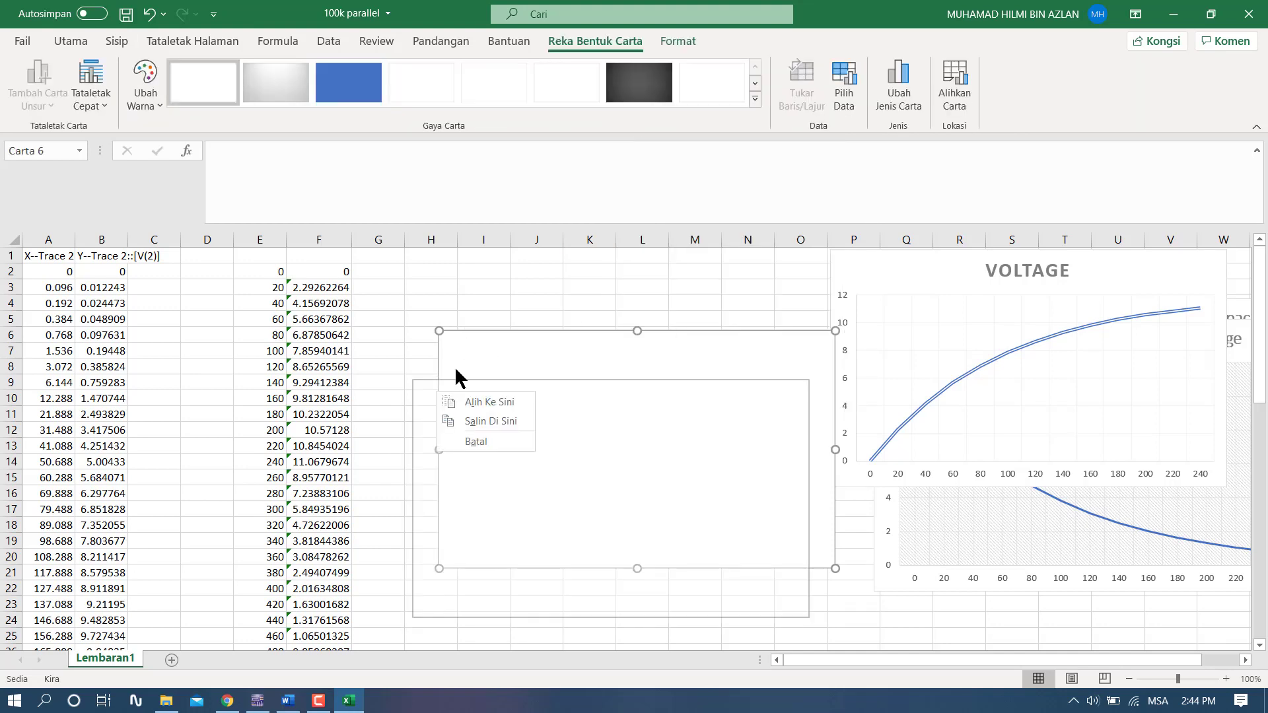
drag(557, 394, 560, 366)
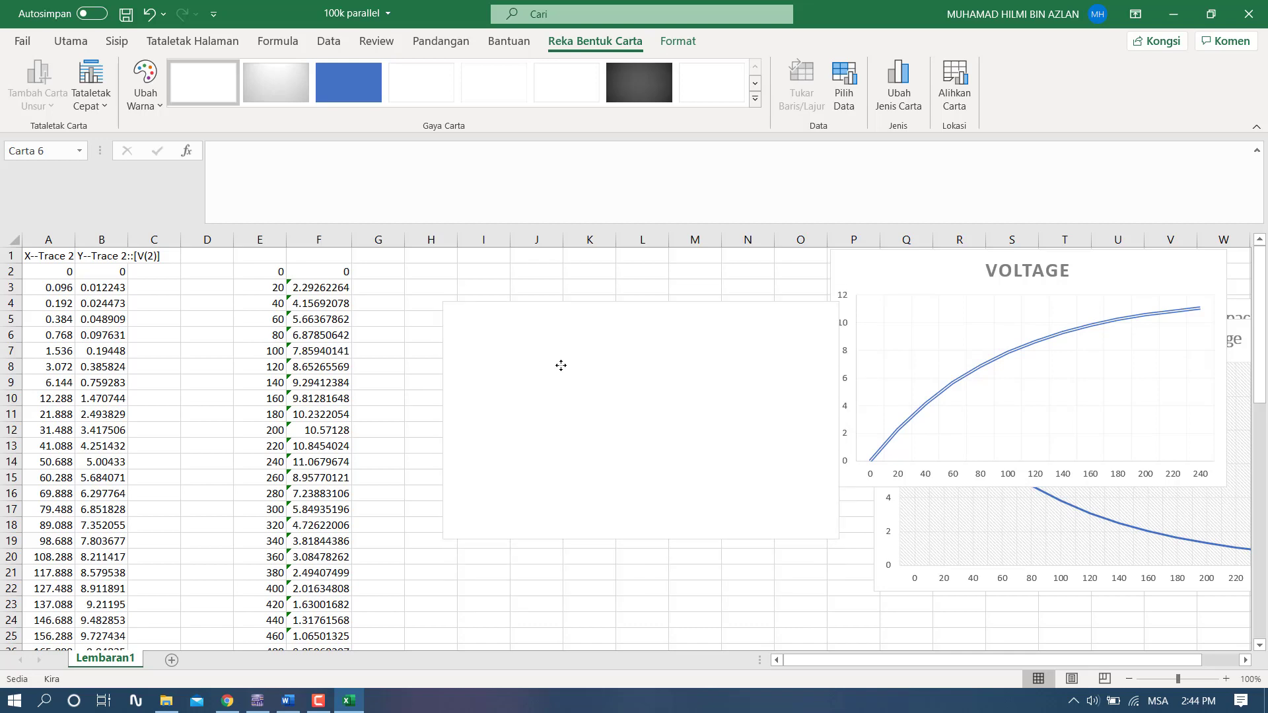
- Give the empty chart a data series named "capacitor transient" with F2:F26 as its values
right_click(489, 320)
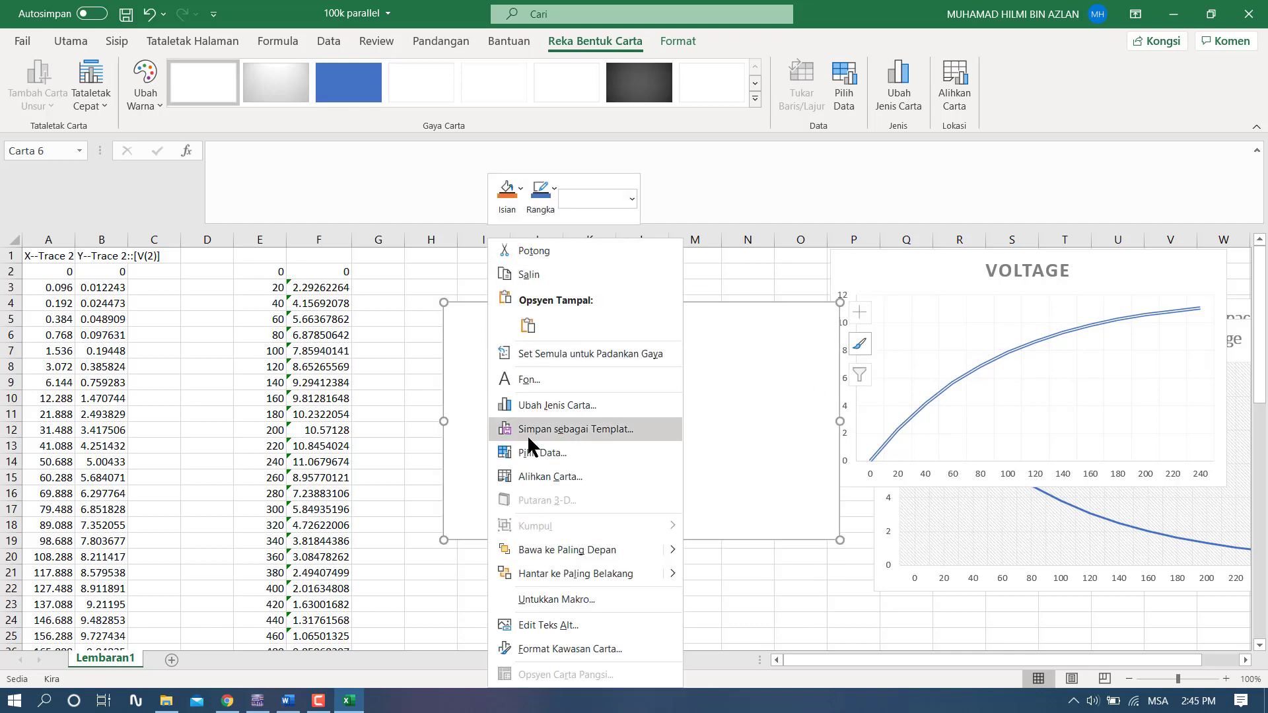
click(558, 452)
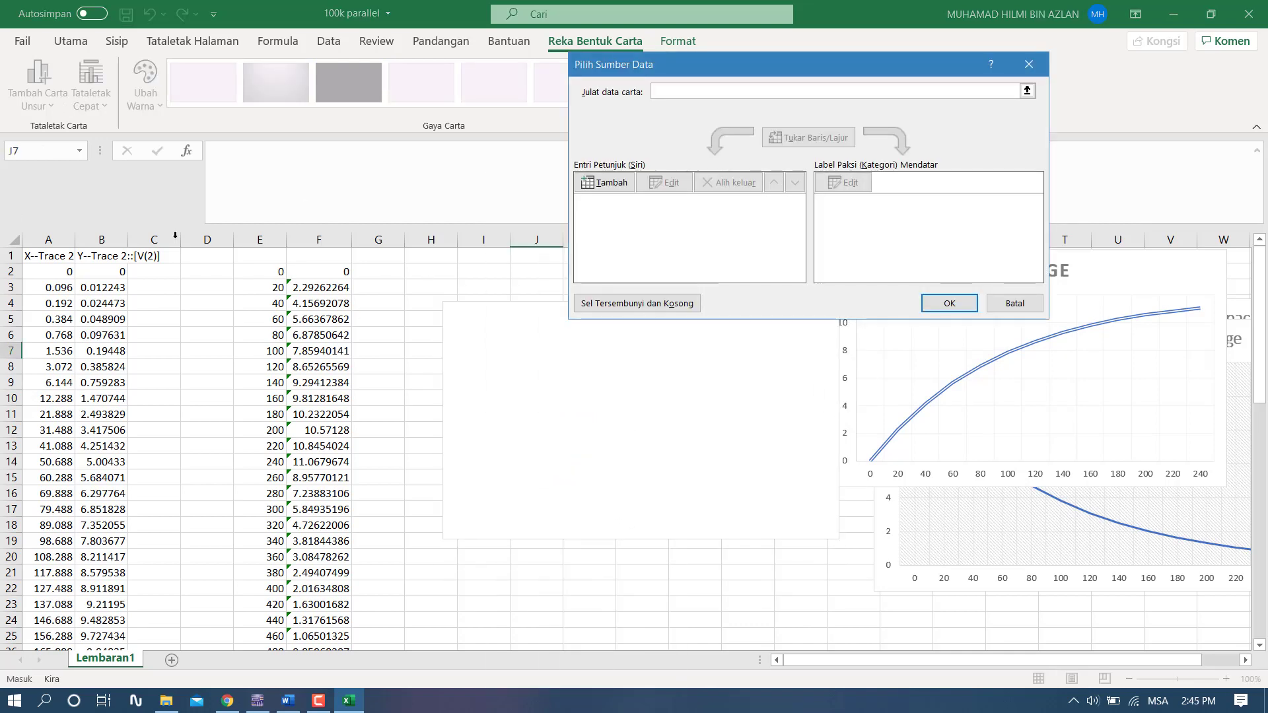
drag(327, 269, 321, 297)
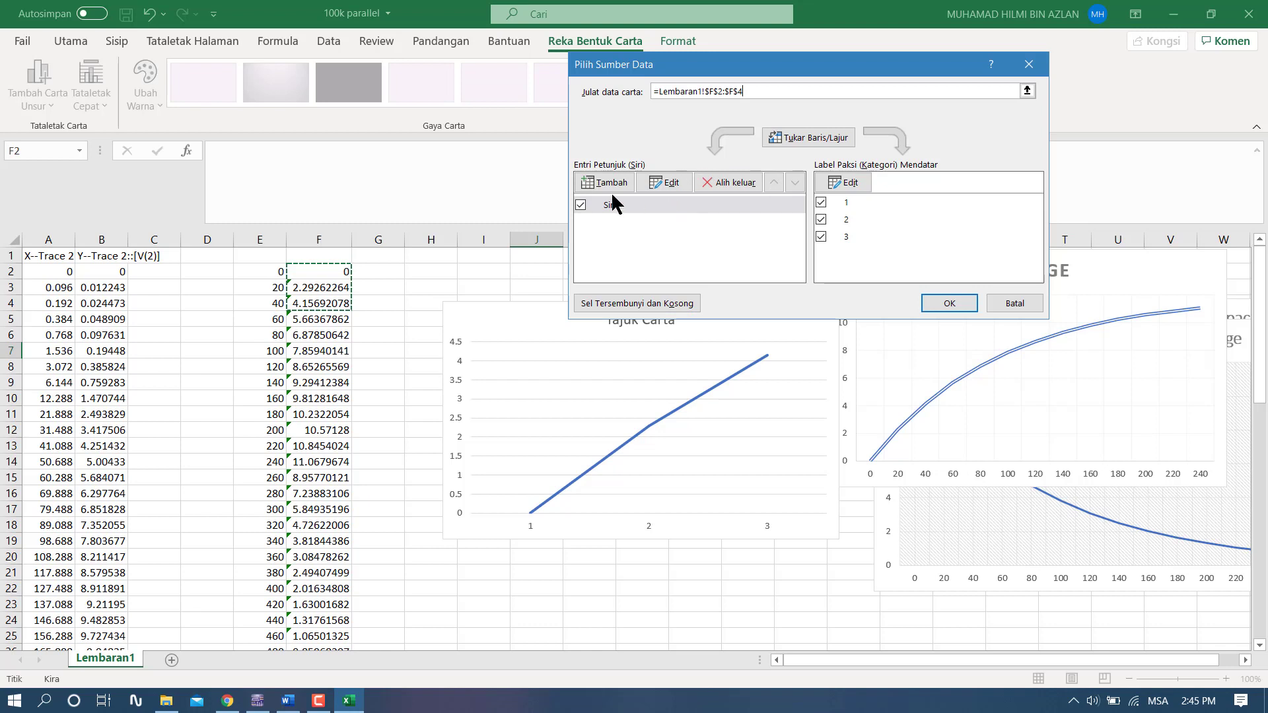
click(650, 186)
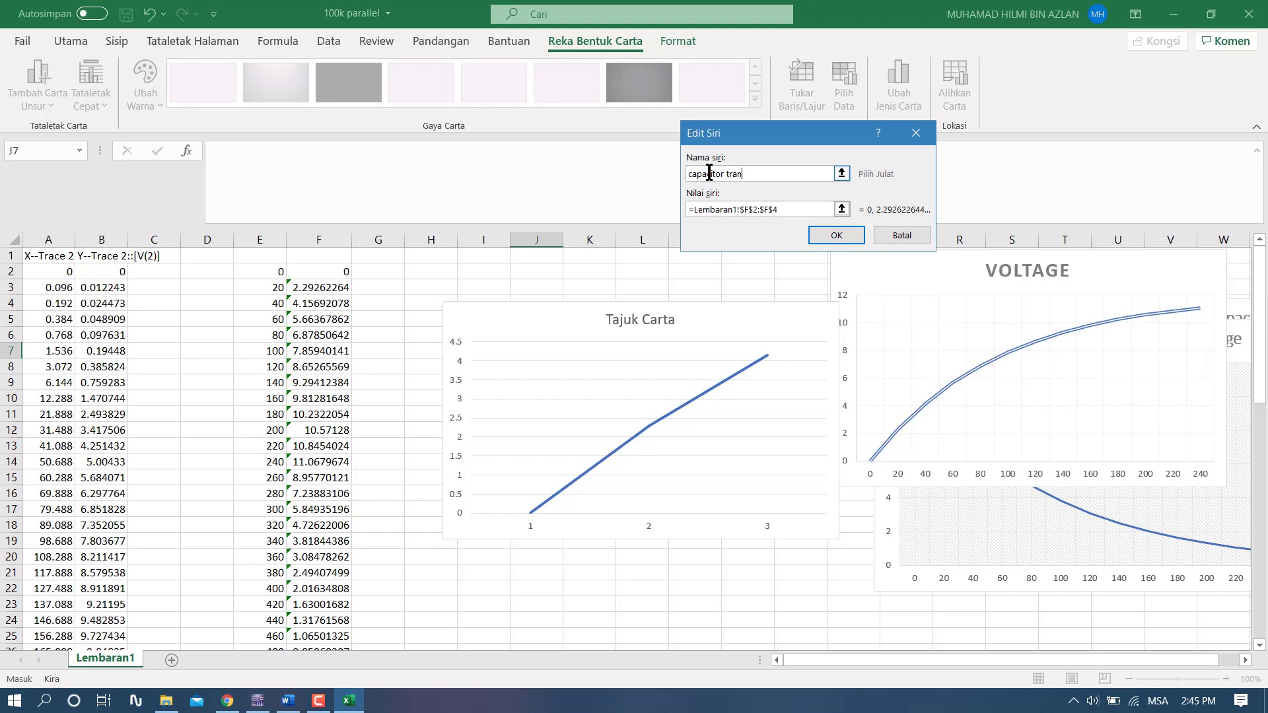
click(796, 210)
drag(779, 210, 651, 218)
key(BackSpace)
drag(334, 269, 318, 621)
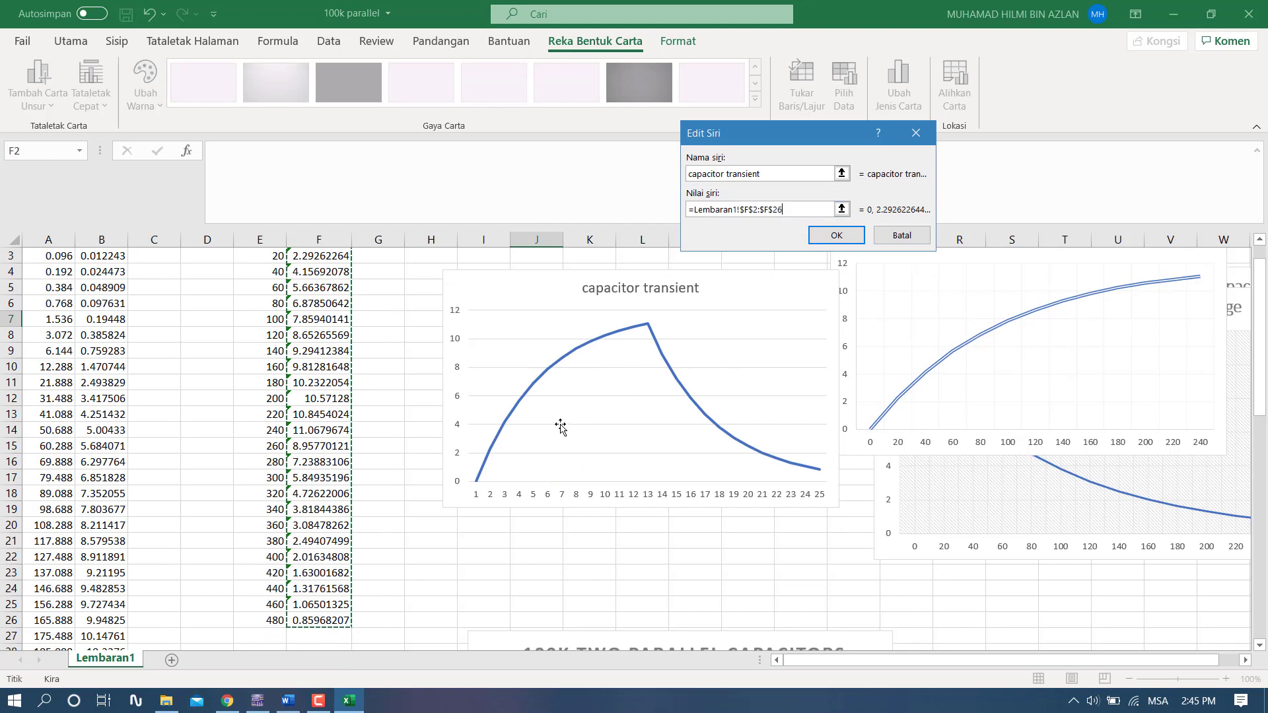
click(839, 237)
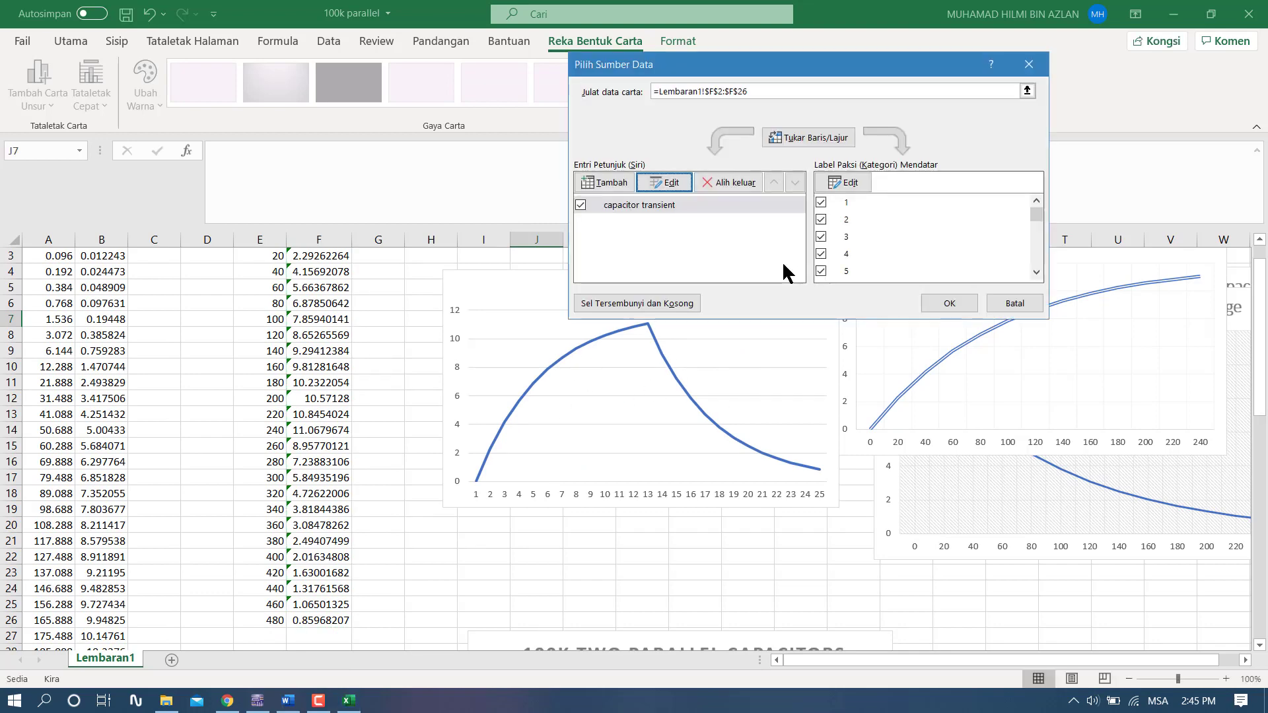
- Set the capacitor transient chart's horizontal axis labels to the range E2:E26 and apply the data source
click(850, 188)
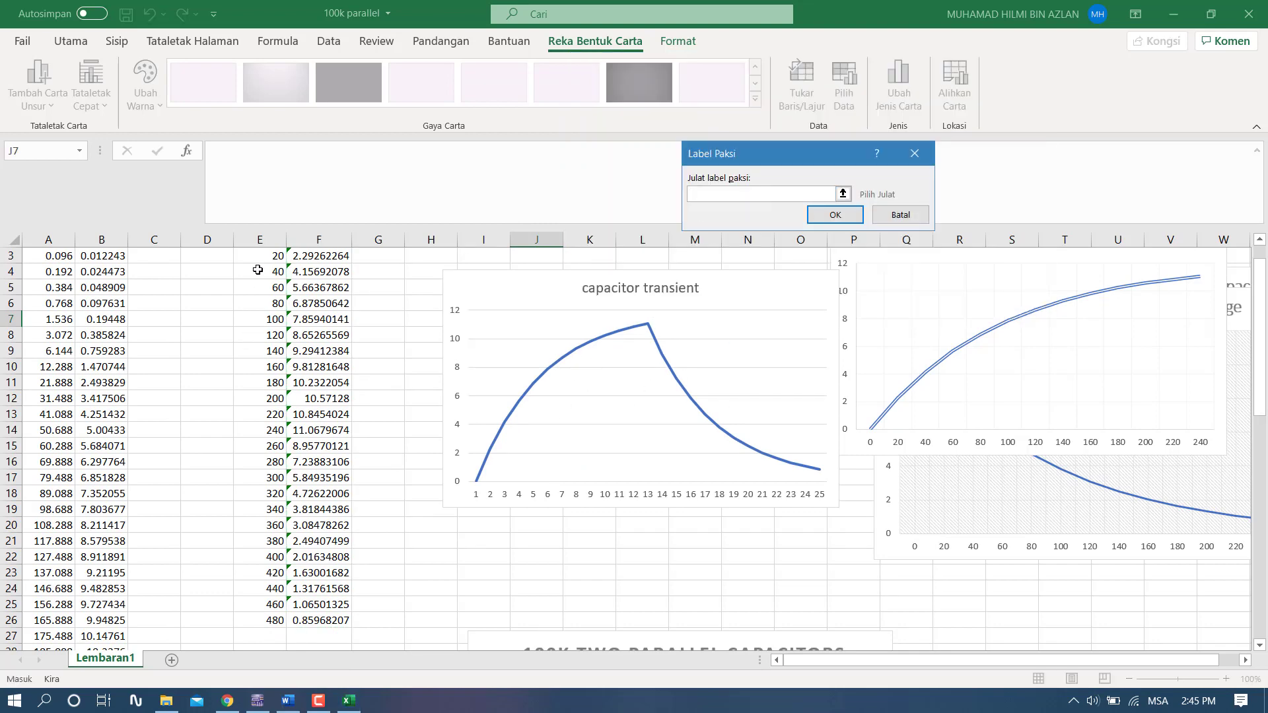
scroll(258, 270, up, 1)
drag(258, 271, 272, 622)
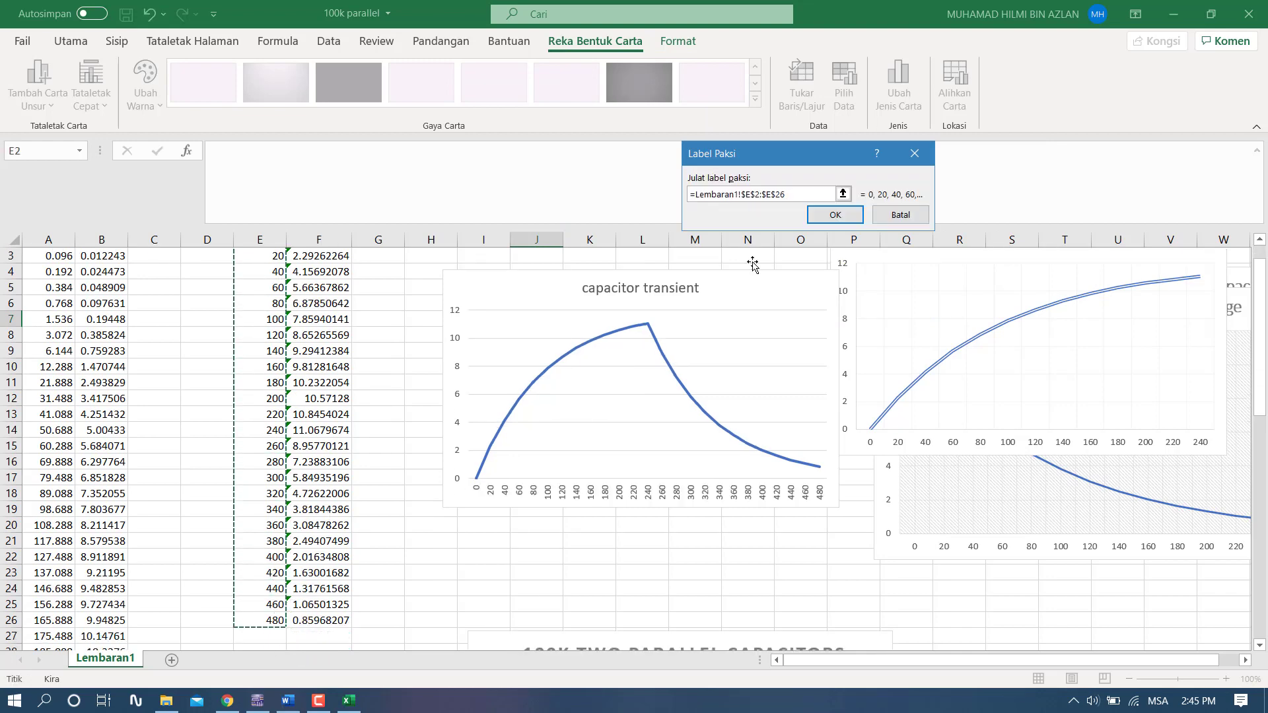
click(832, 213)
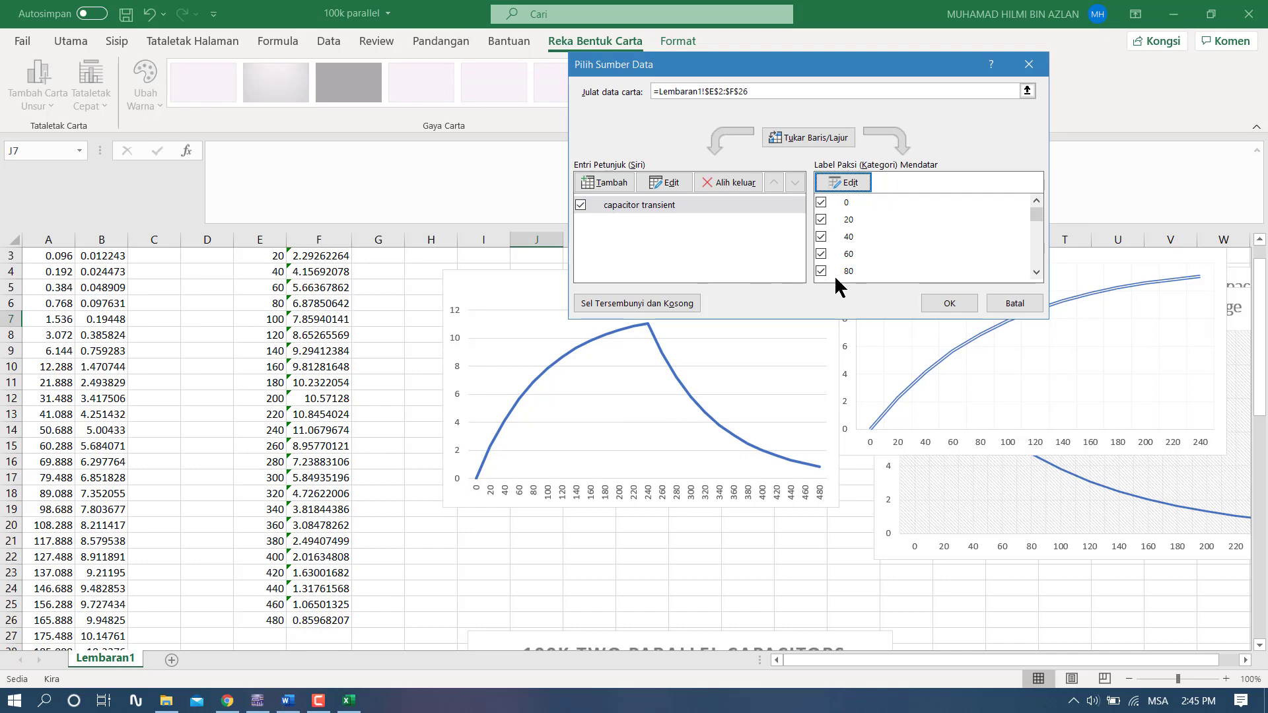
scroll(859, 251, down, 7)
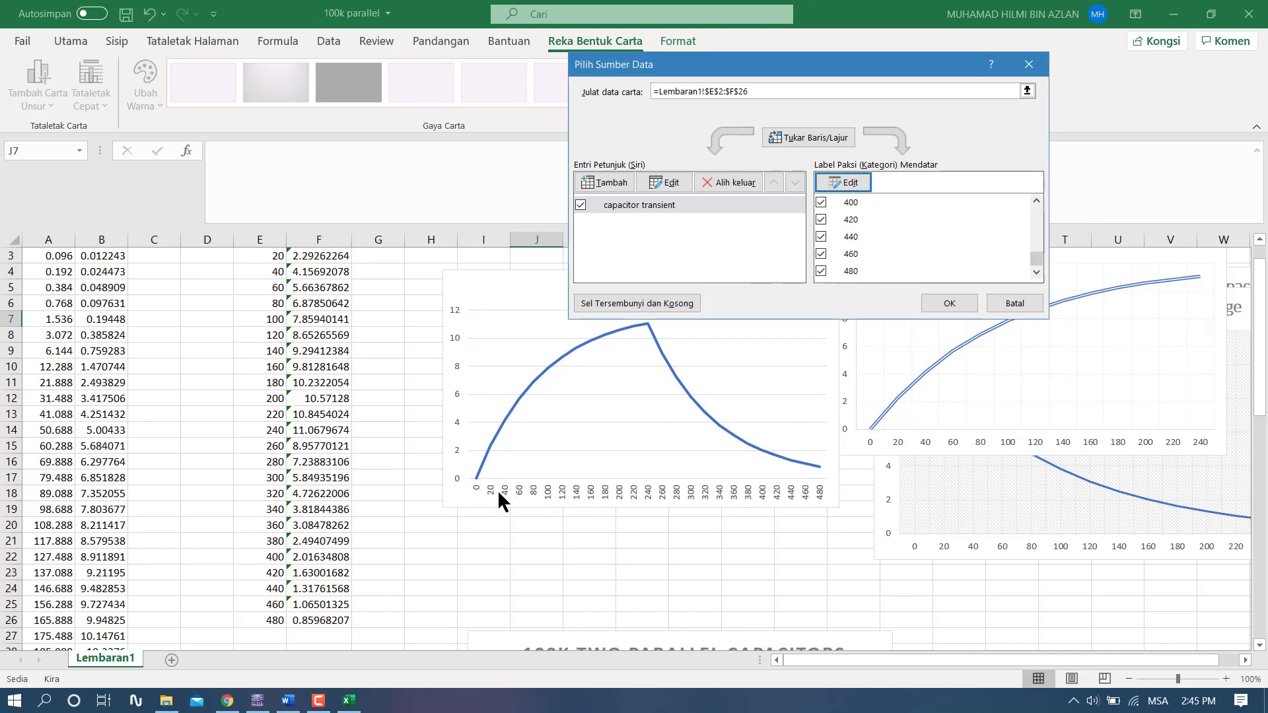
click(949, 304)
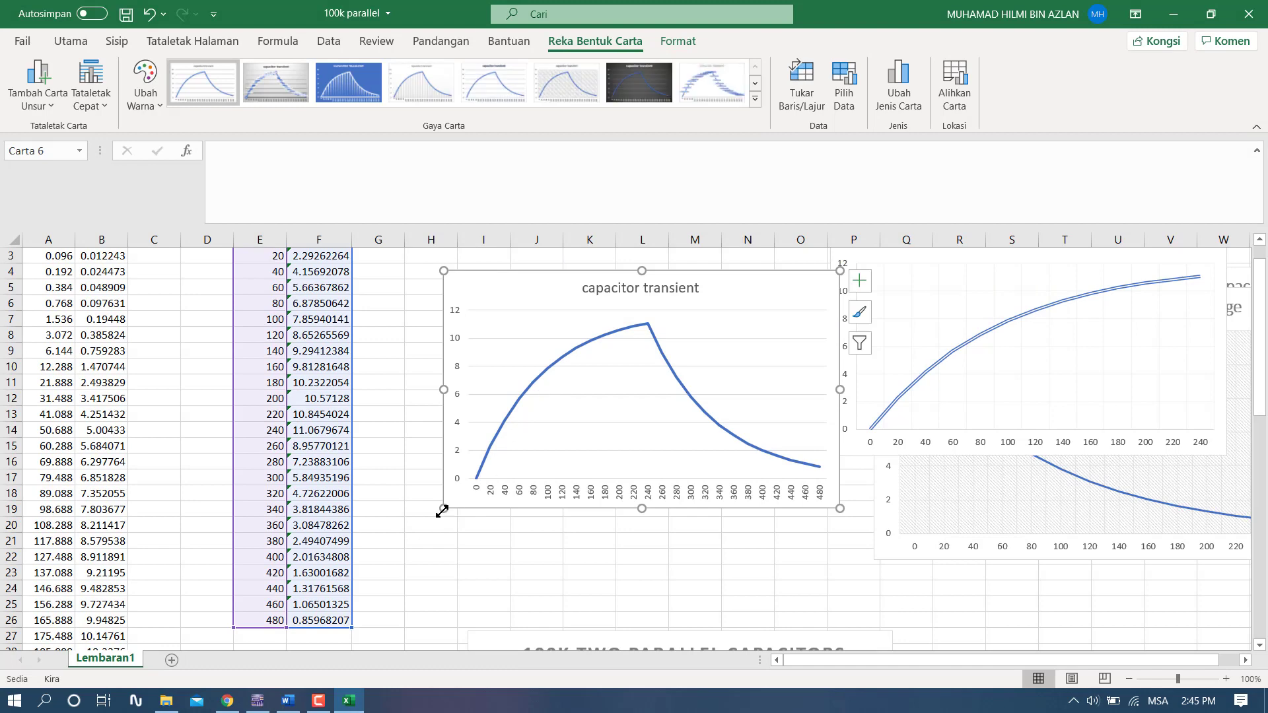
- Enlarge the capacitor transient chart to span columns F to R down to about row 26, and review its curve
drag(442, 510, 295, 631)
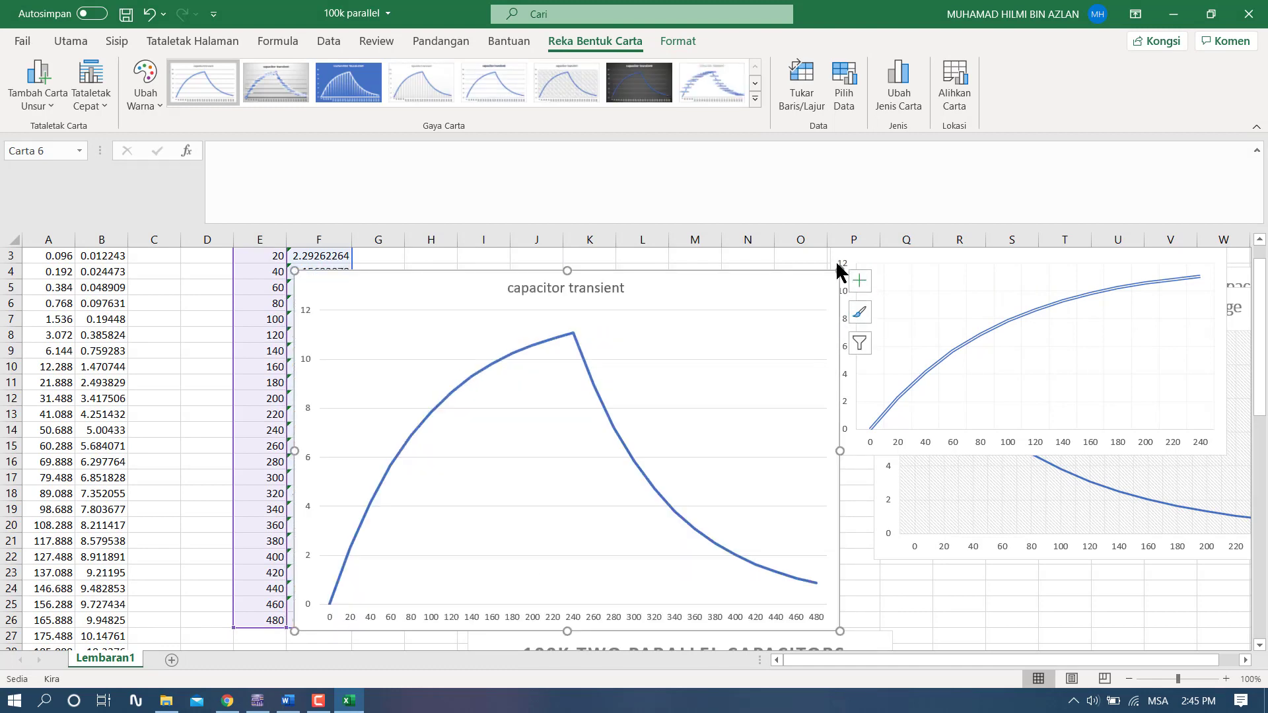
drag(837, 268, 985, 206)
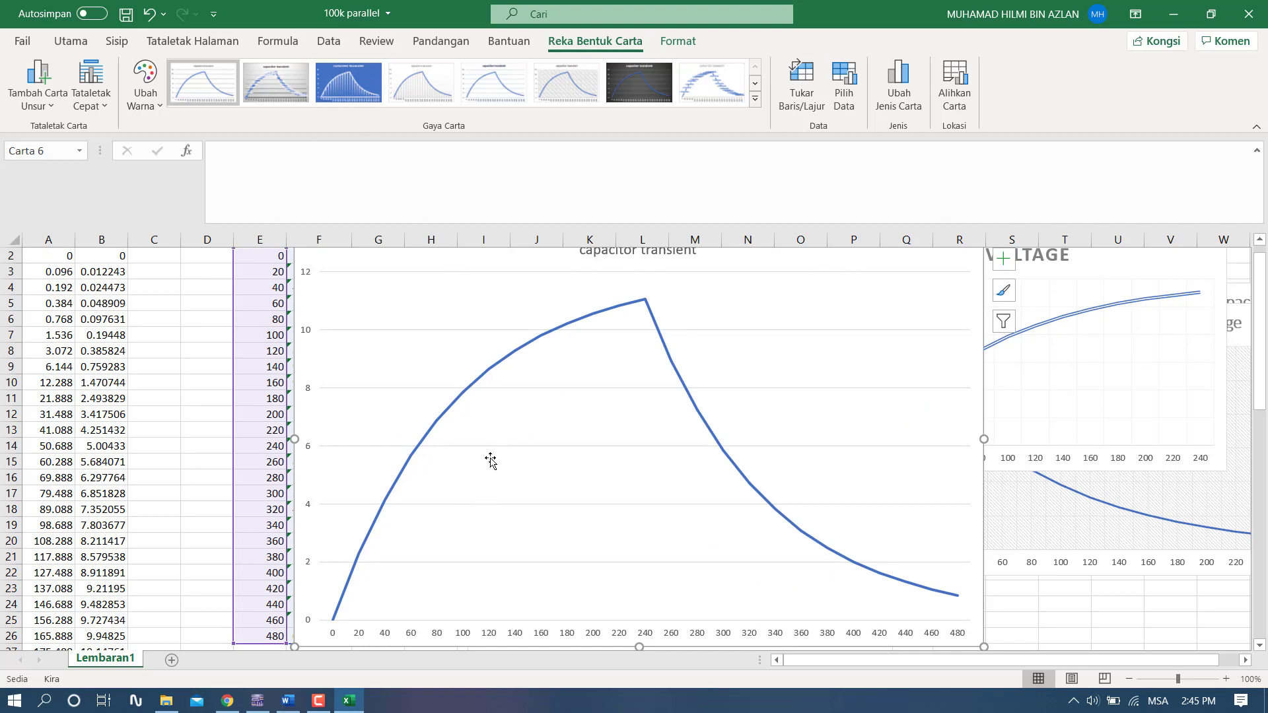
scroll(490, 460, up, 1)
scroll(581, 419, down, 1)
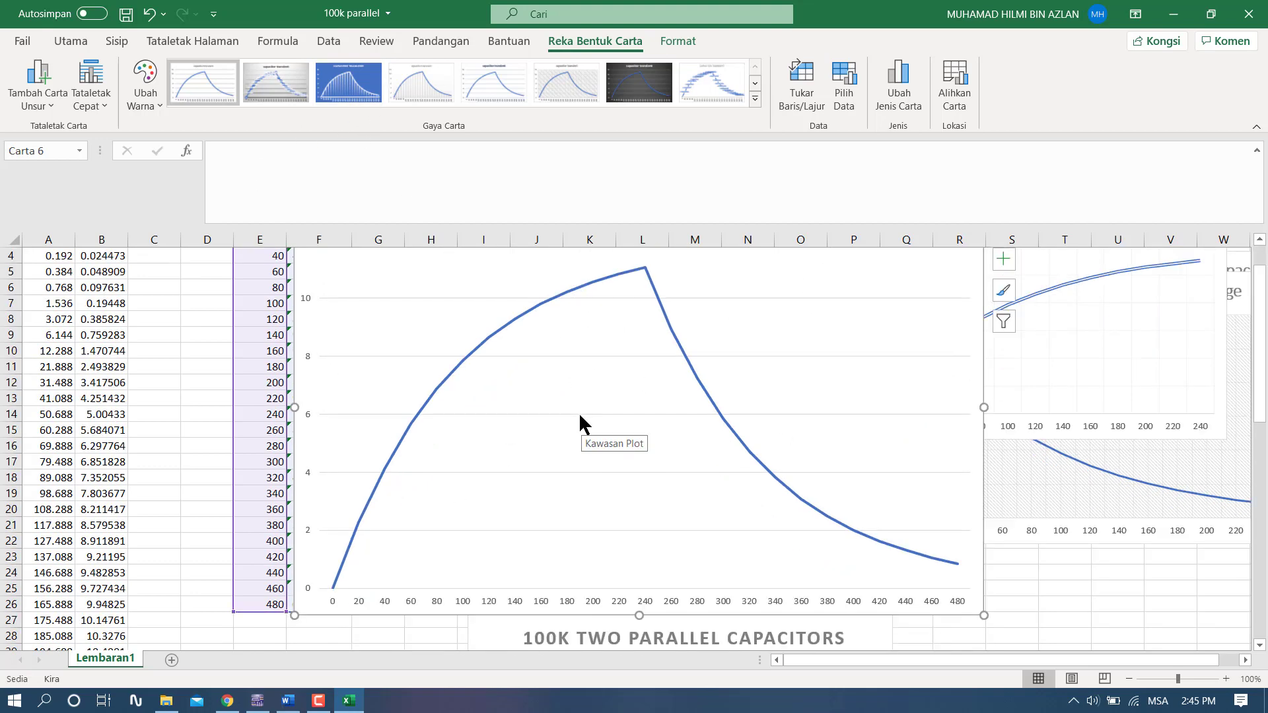
scroll(584, 429, up, 1)
scroll(588, 430, down, 2)
scroll(528, 502, up, 2)
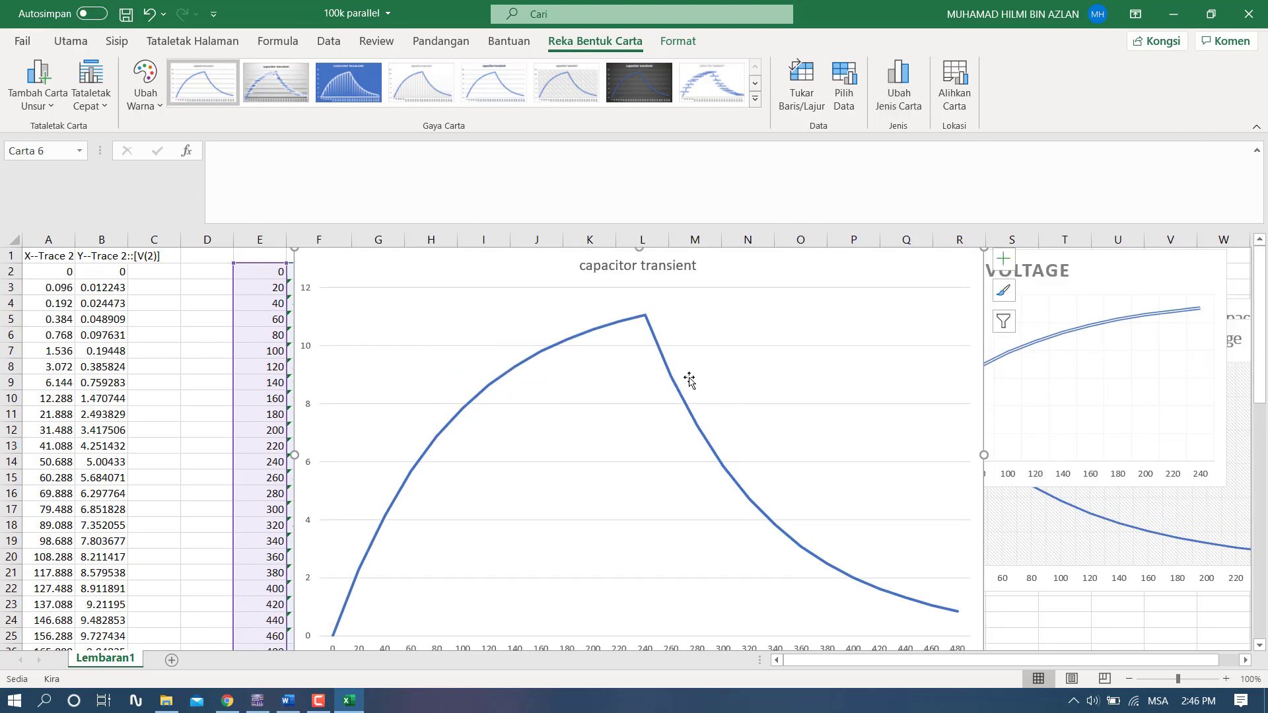
scroll(555, 356, down, 2)
scroll(425, 333, up, 1)
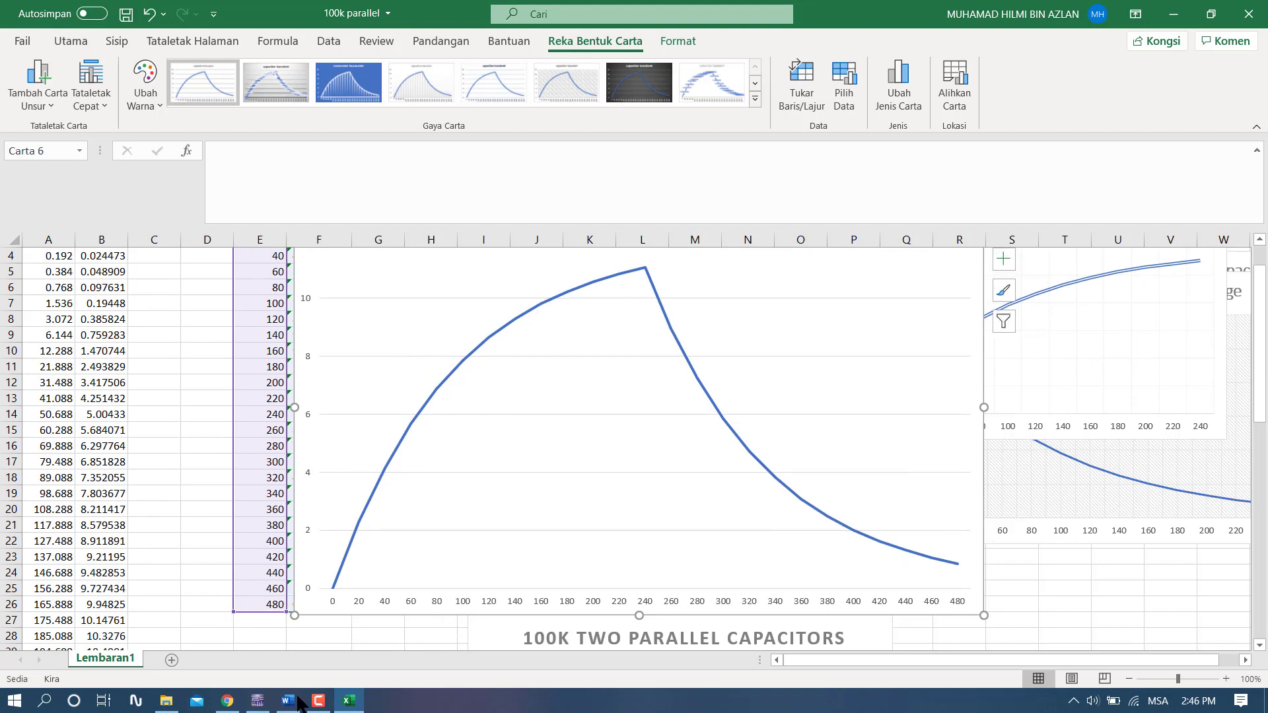
- Close the 100k parallel workbook without saving the changes
click(163, 705)
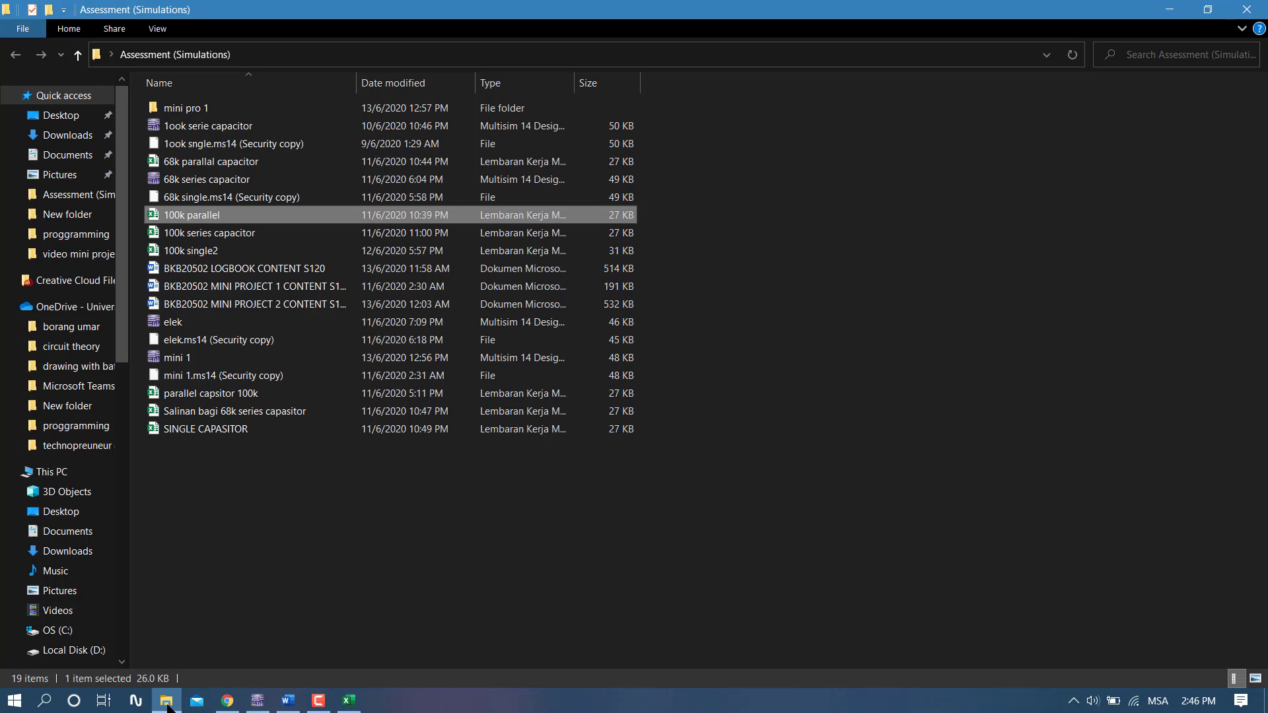
click(169, 701)
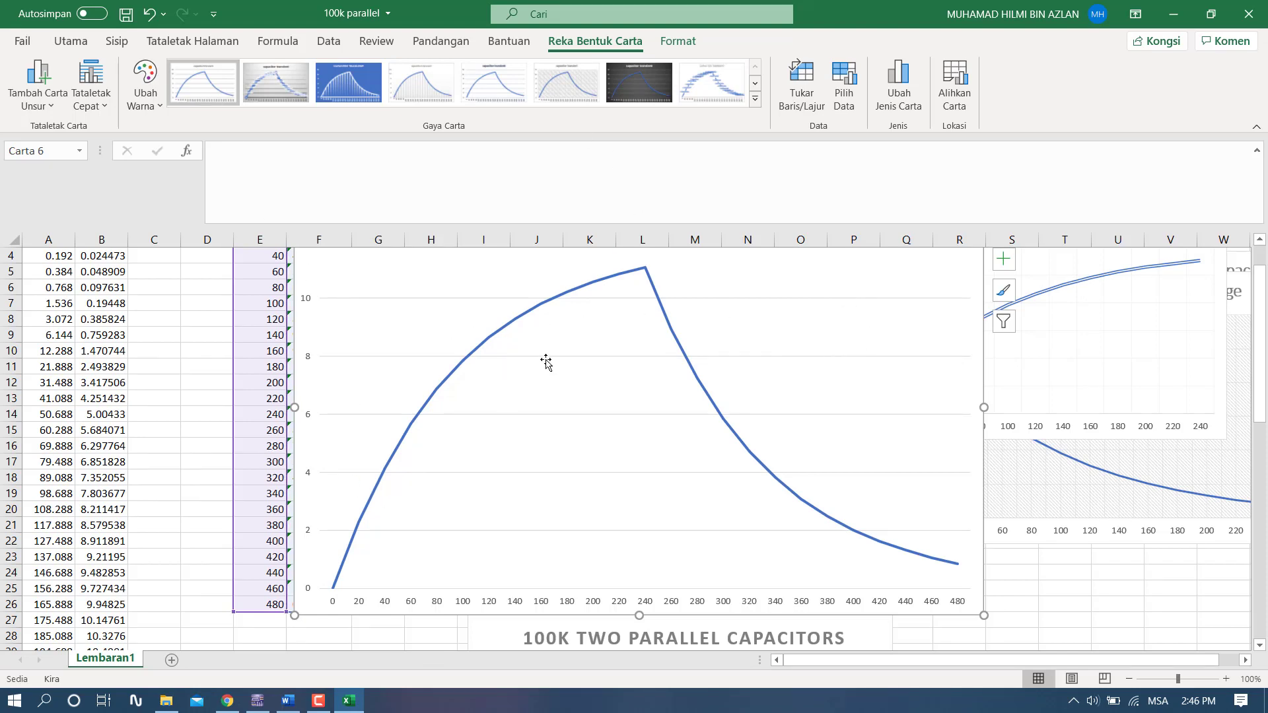
scroll(546, 359, up, 1)
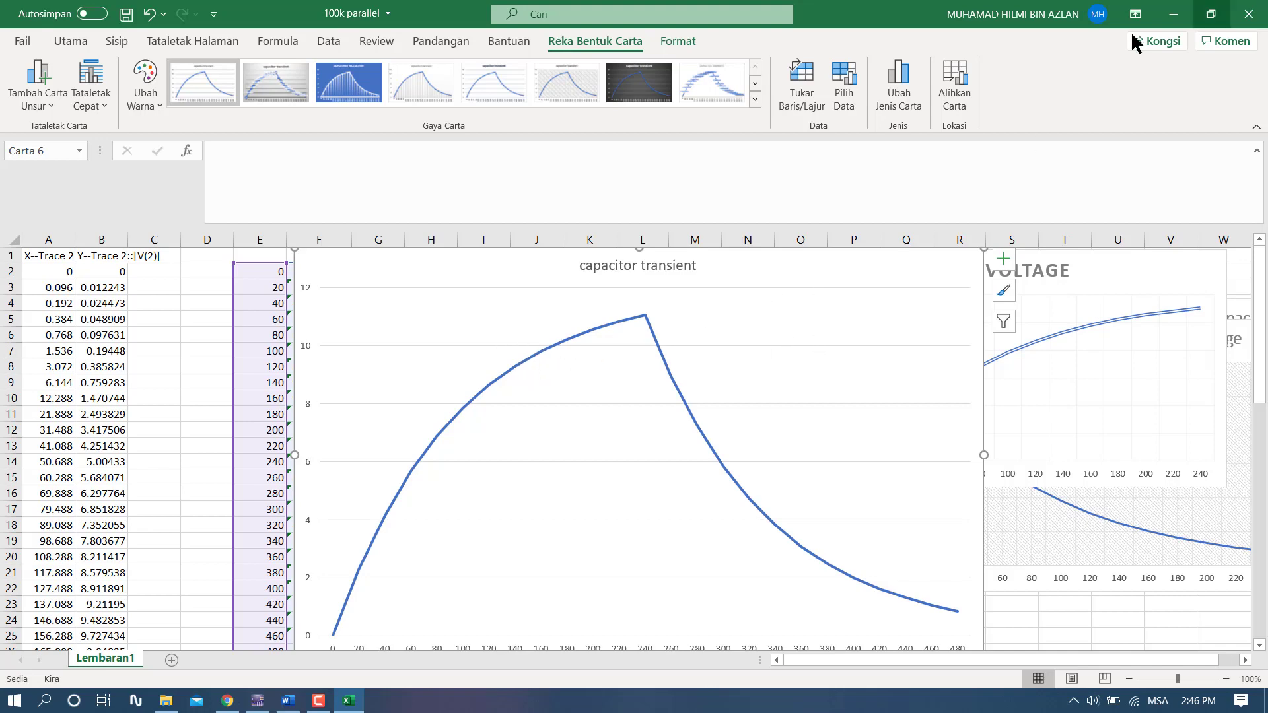
click(1248, 14)
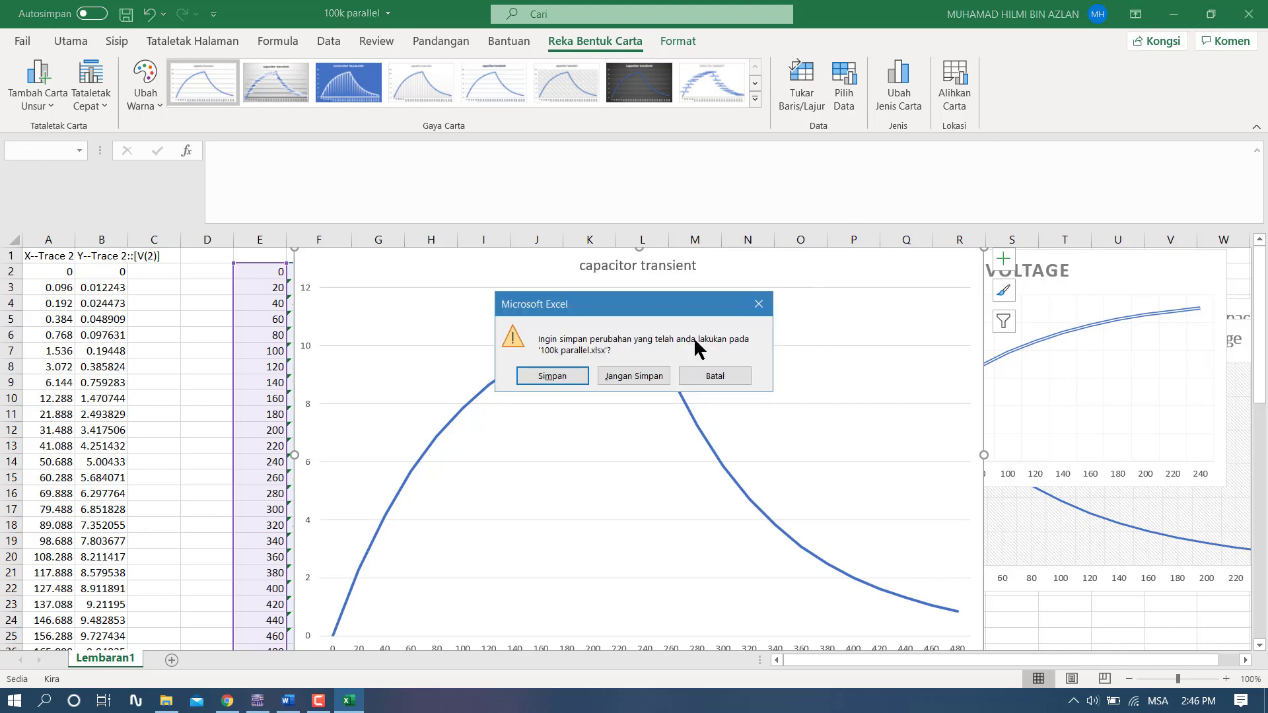
click(608, 380)
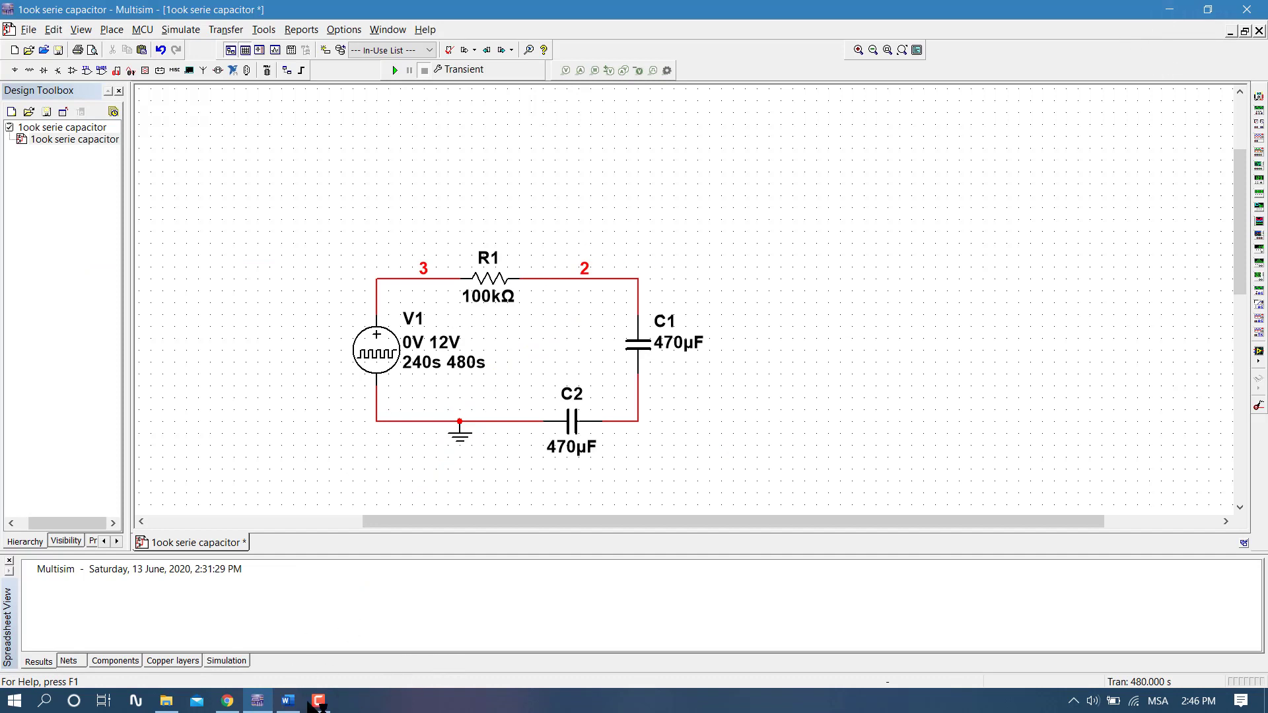
- Open the 100k series capacitor workbook from the Assessment (Simulations) folder
click(166, 700)
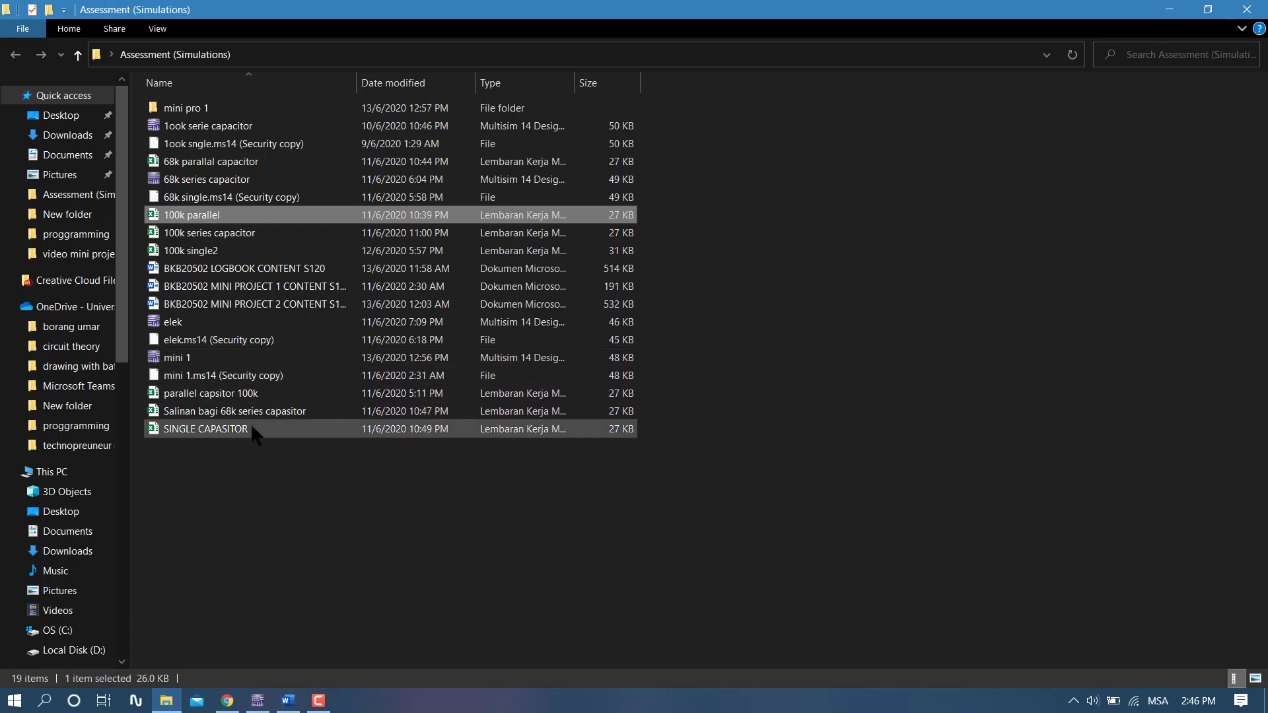
click(263, 231)
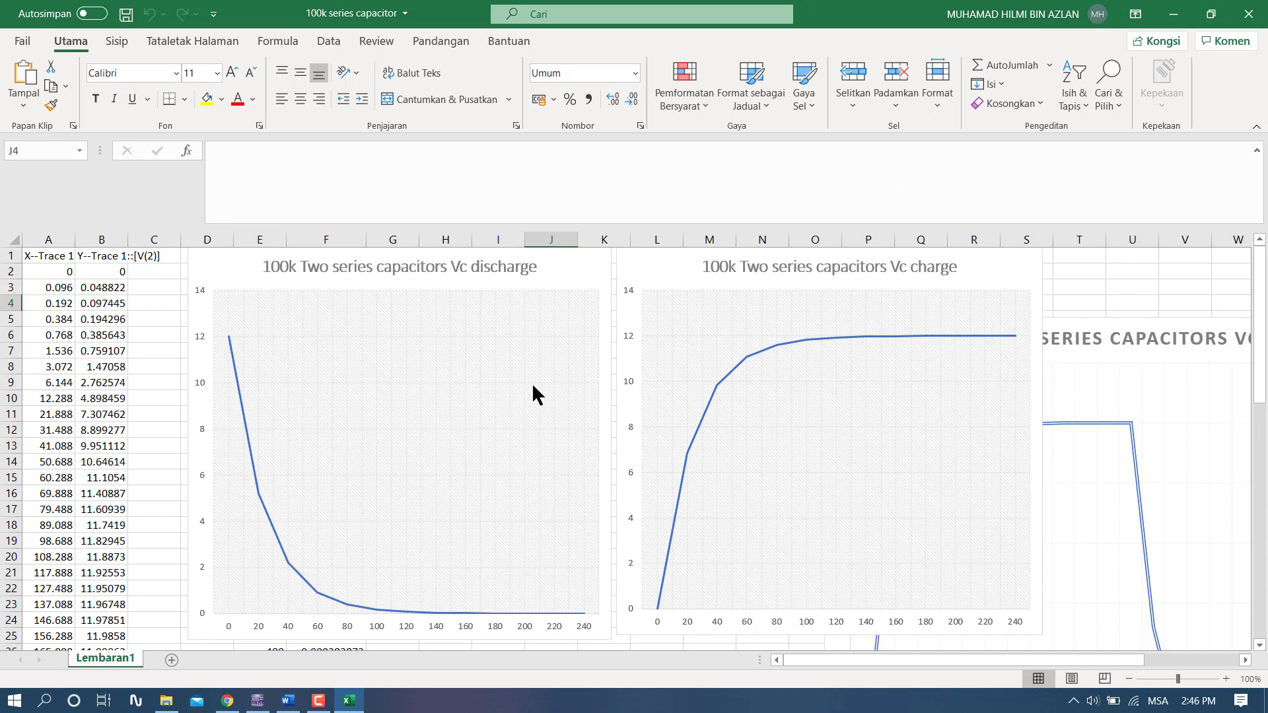
click(1126, 354)
drag(1099, 338, 1030, 342)
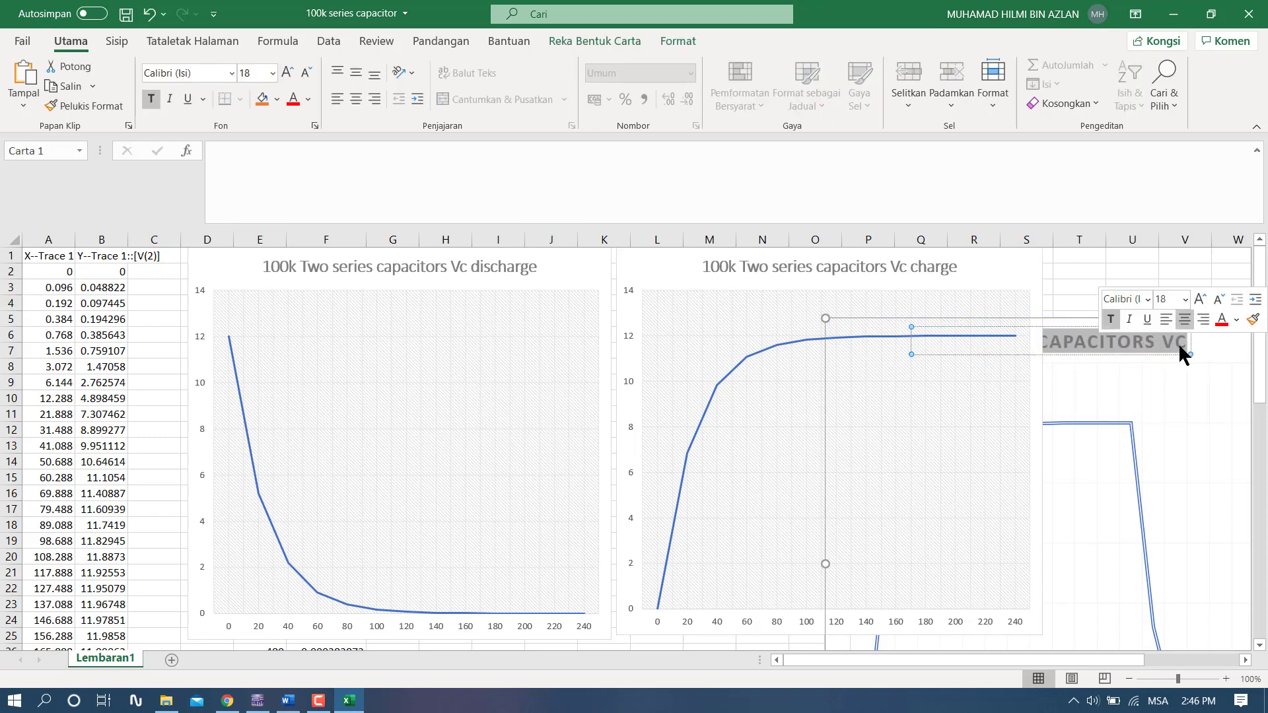
click(147, 12)
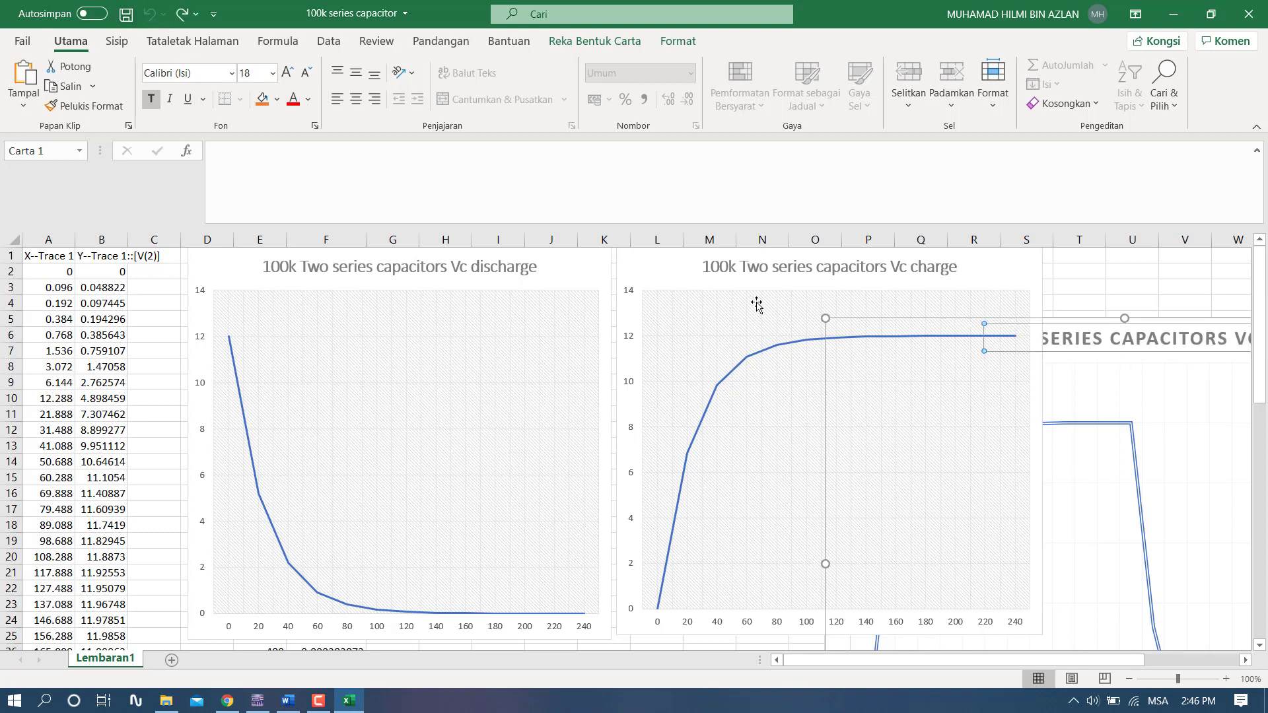
- Move the Vc charge chart to columns C to J and the Two Series Capacitors VC chart up to start at cell L1
drag(667, 271, 184, 262)
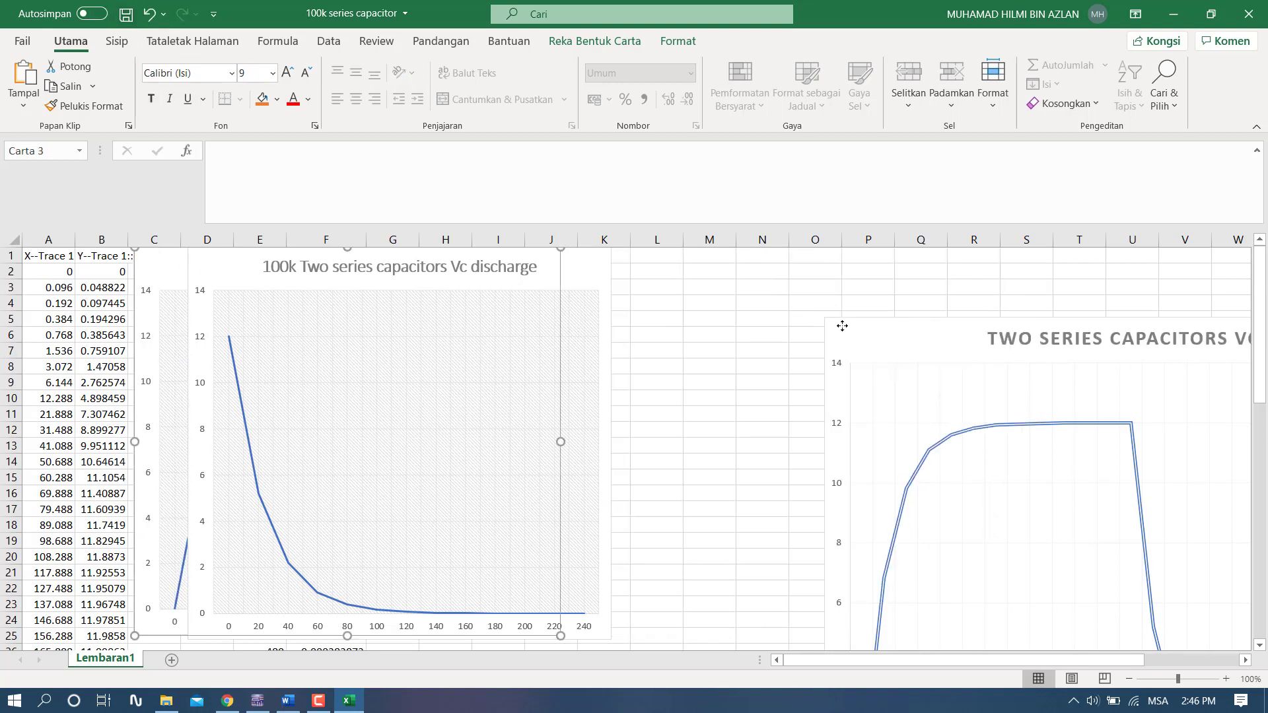
drag(841, 326, 742, 259)
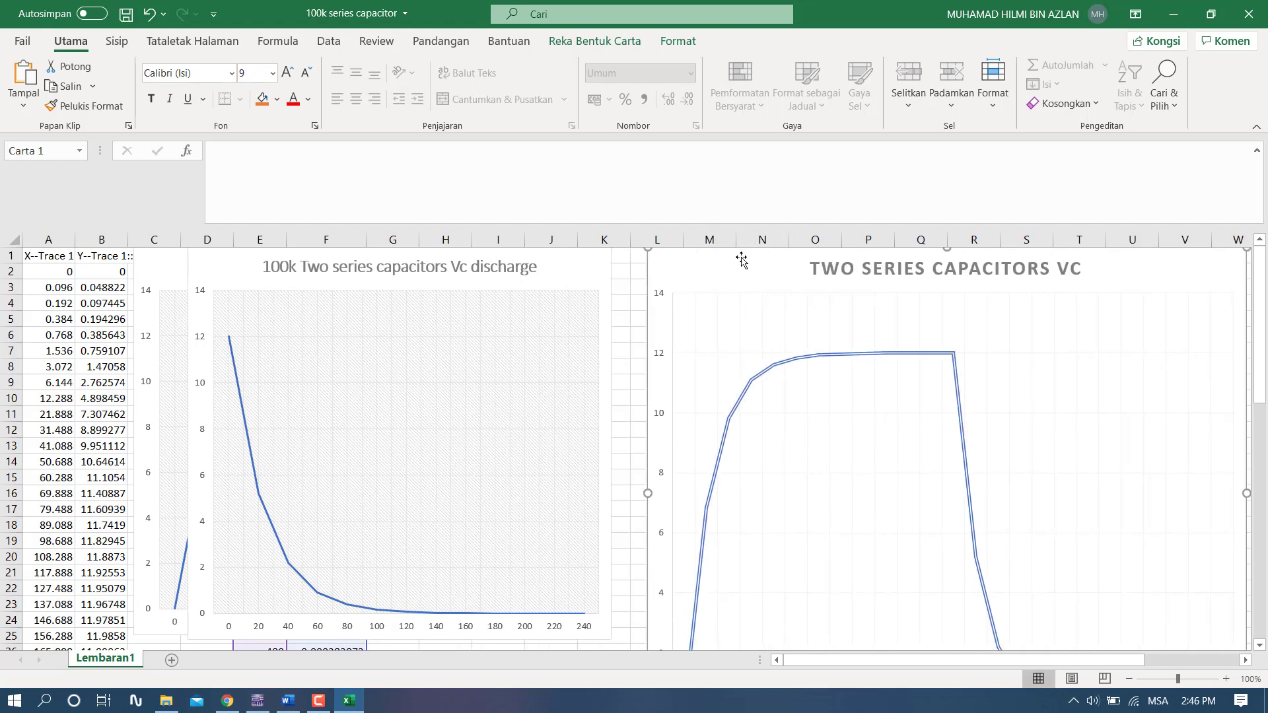
scroll(805, 424, down, 4)
drag(821, 668, 894, 668)
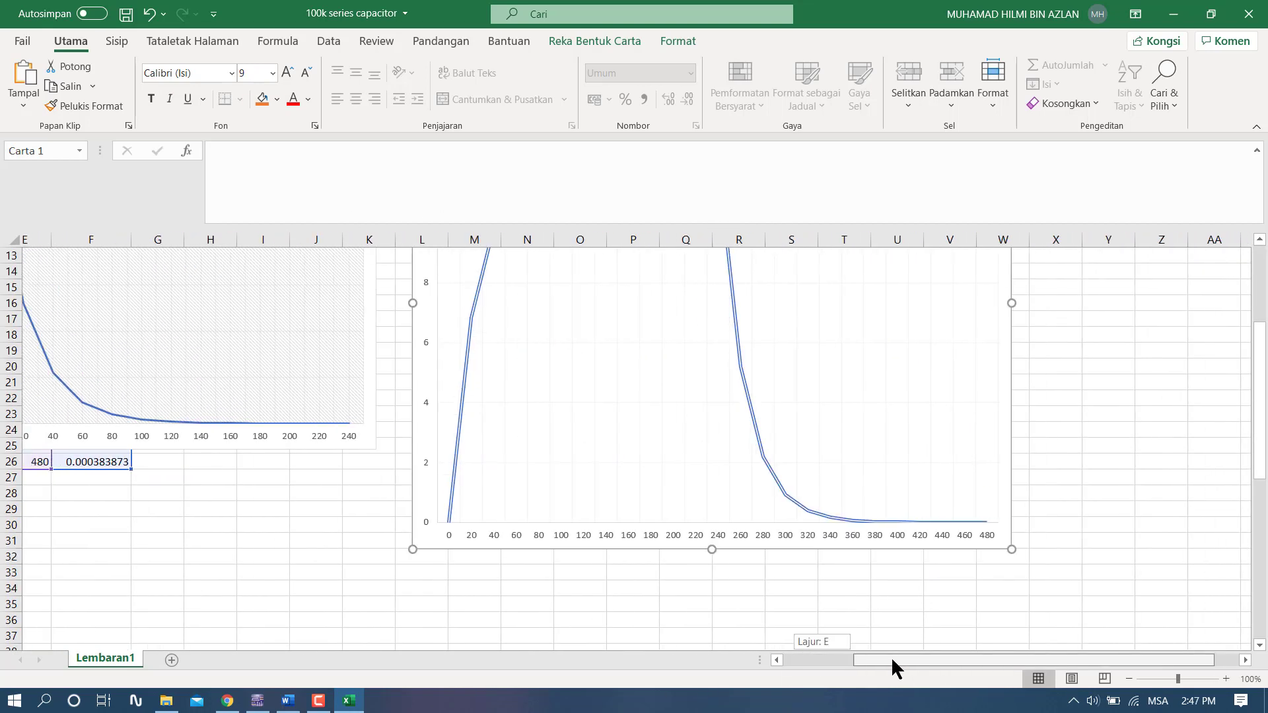
scroll(746, 460, up, 3)
scroll(753, 459, down, 1)
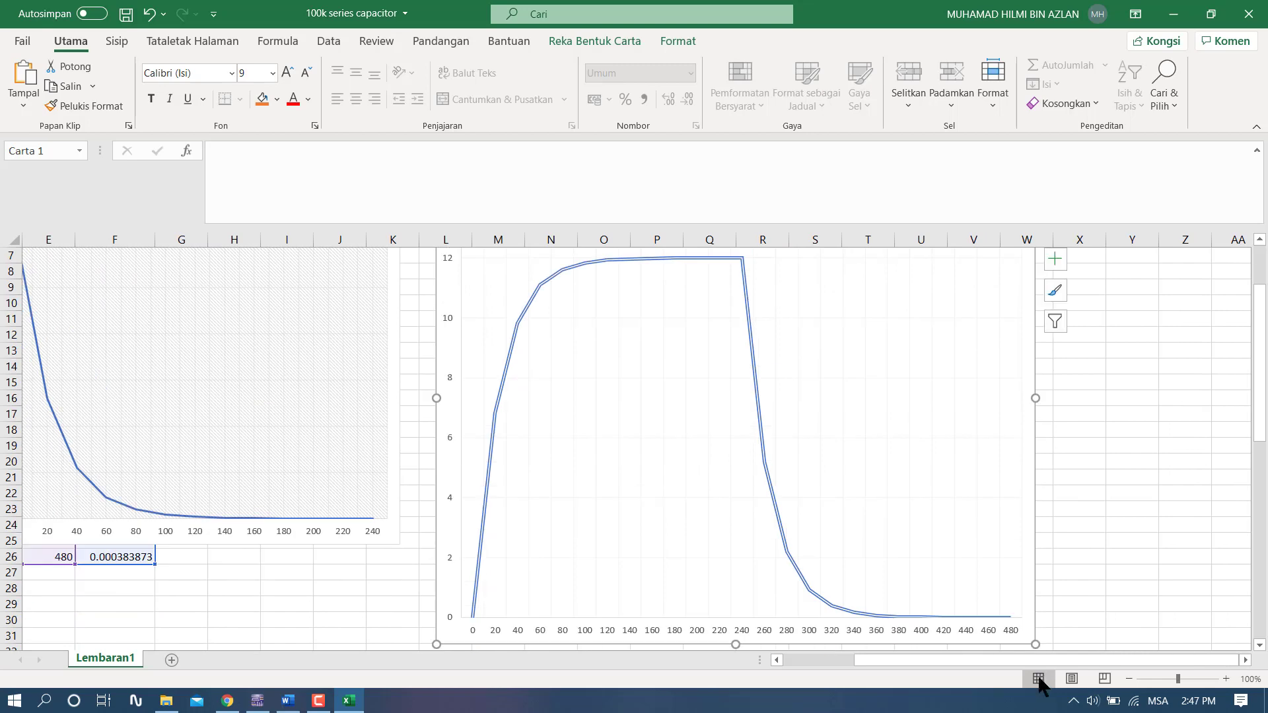
- Enlarge the Two Series Capacitors VC chart to span columns L to Z down to about row 31, and review its curve
drag(1033, 644, 1197, 659)
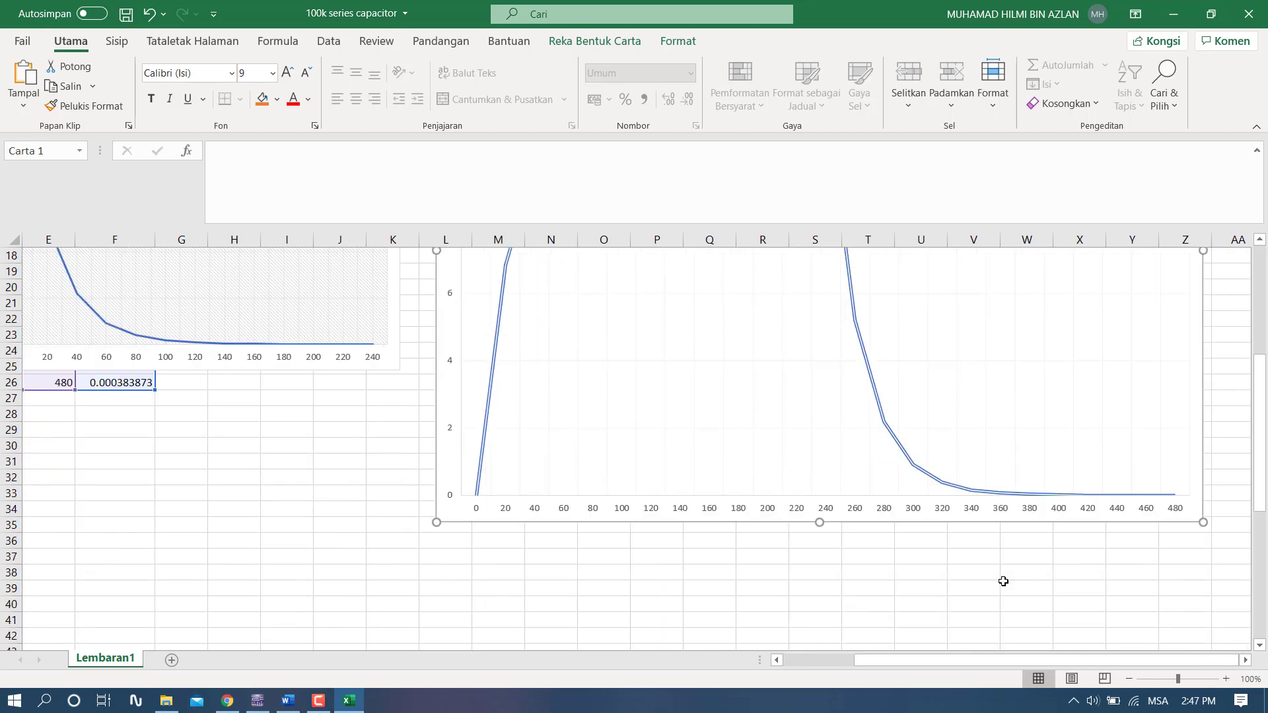
scroll(1003, 619, down, 2)
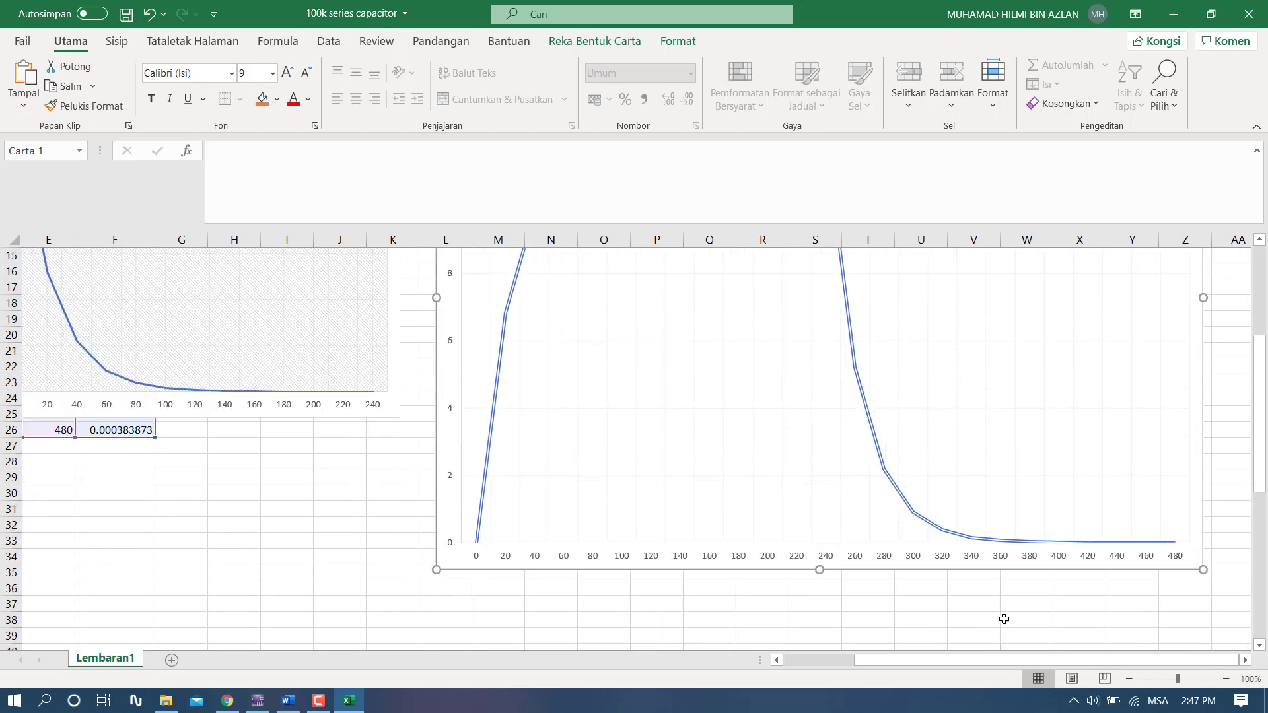
drag(1198, 570, 1191, 518)
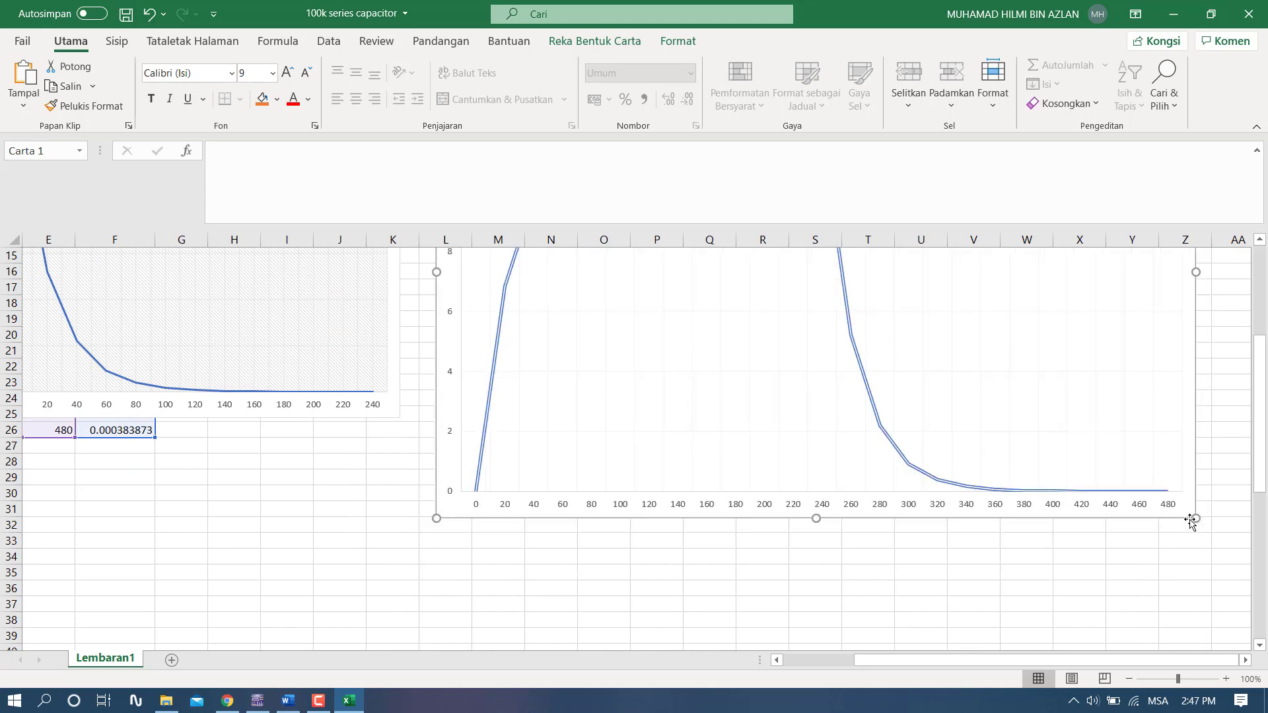
scroll(1160, 526, up, 3)
scroll(1067, 524, down, 1)
scroll(962, 509, up, 1)
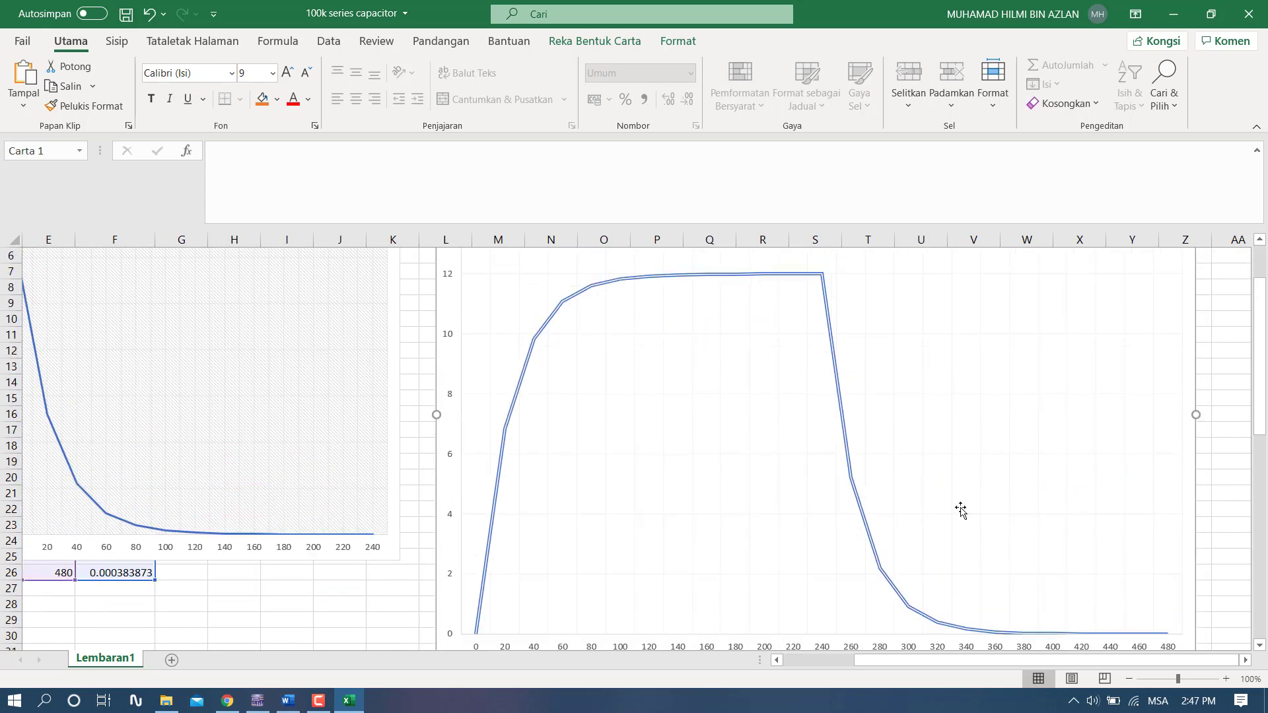
scroll(624, 383, down, 1)
scroll(651, 367, up, 1)
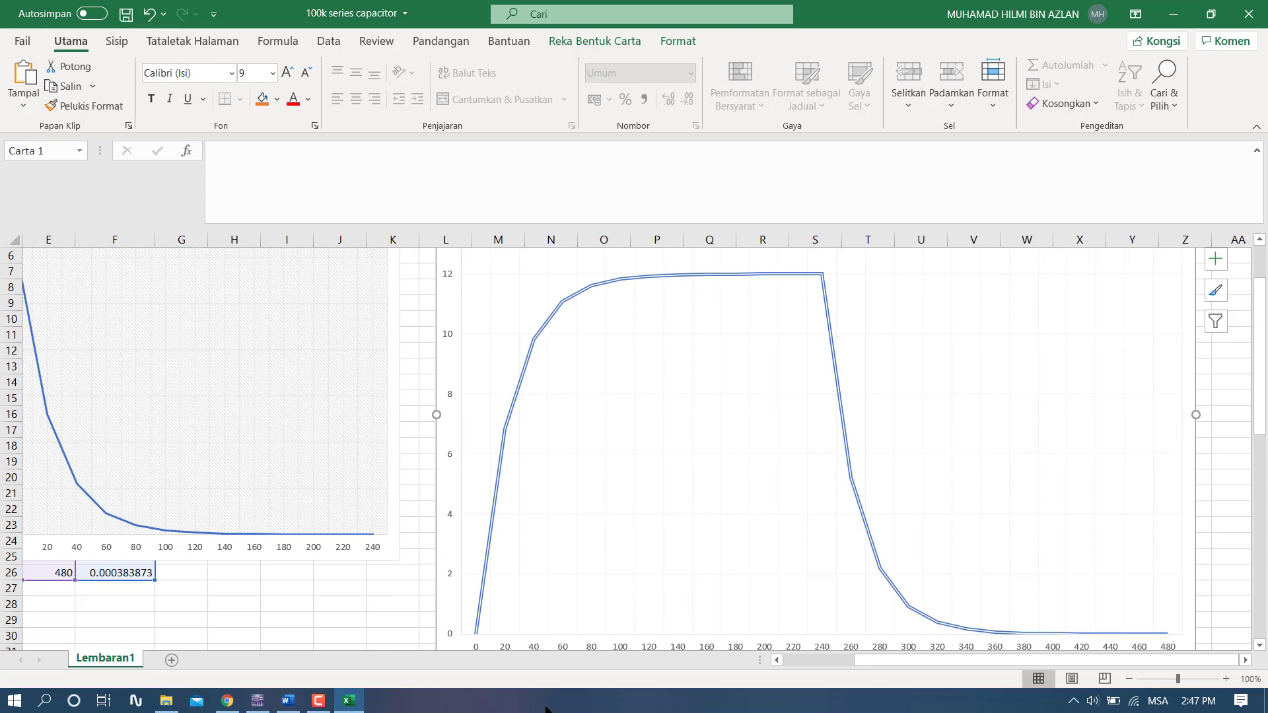
scroll(960, 662, left, 4)
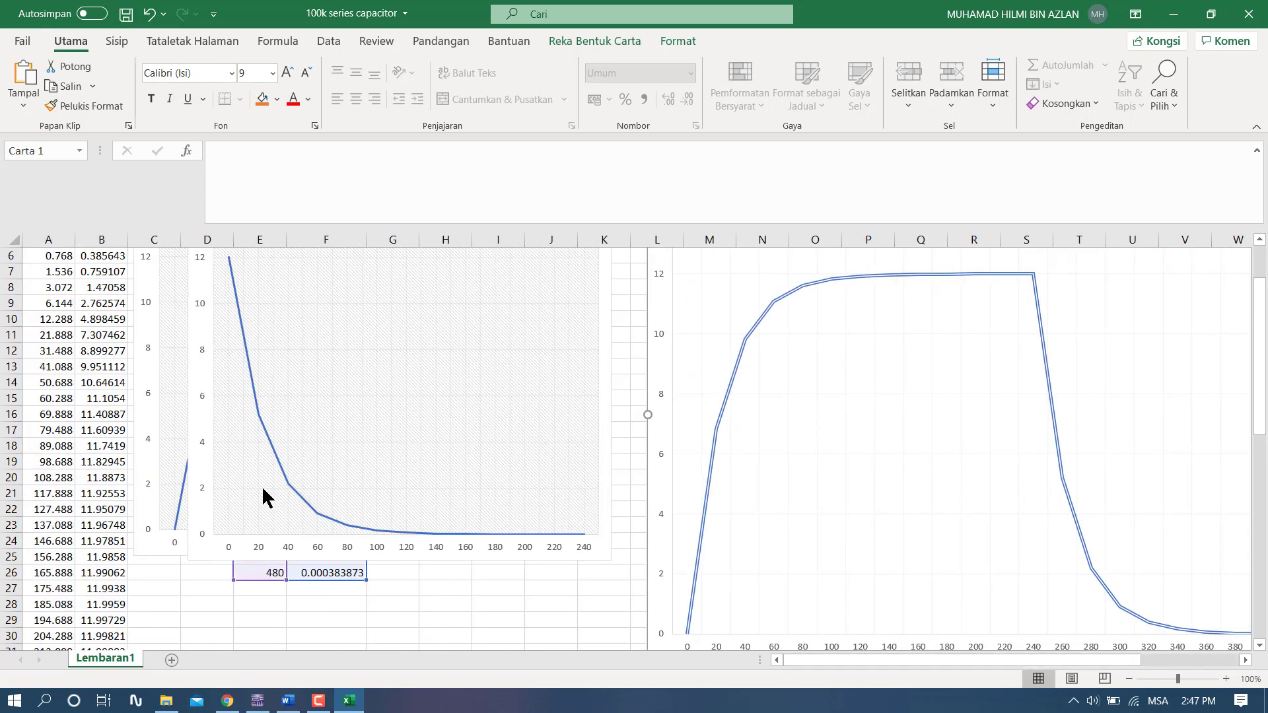
scroll(268, 476, up, 2)
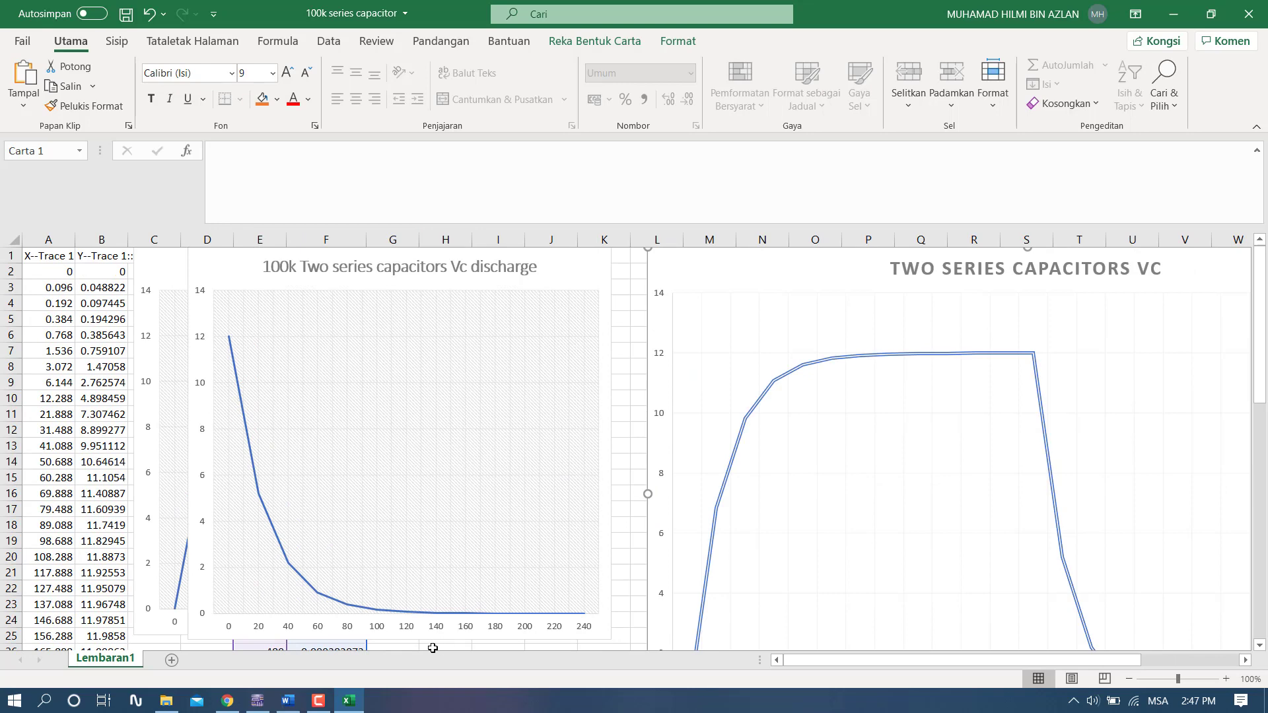
- Switch to Multisim, run the transient simulation of the 100k series capacitor circuit, and return to the Excel workbook
click(257, 701)
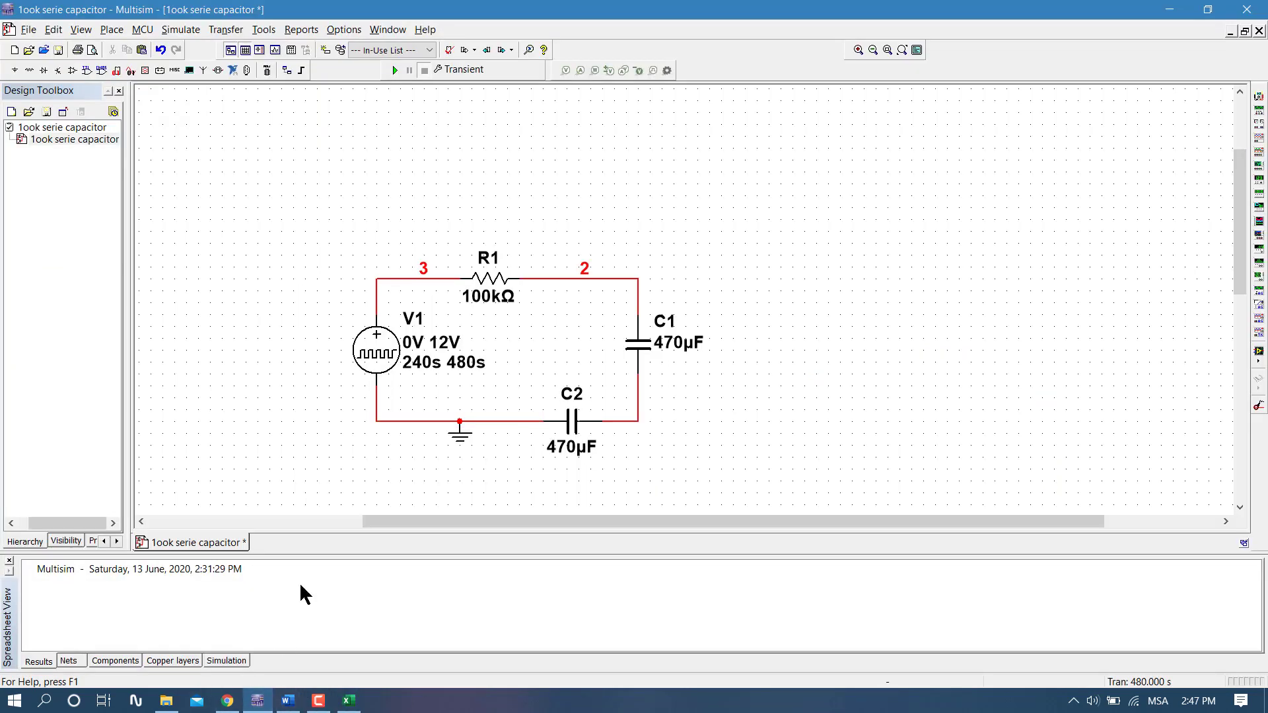
click(395, 70)
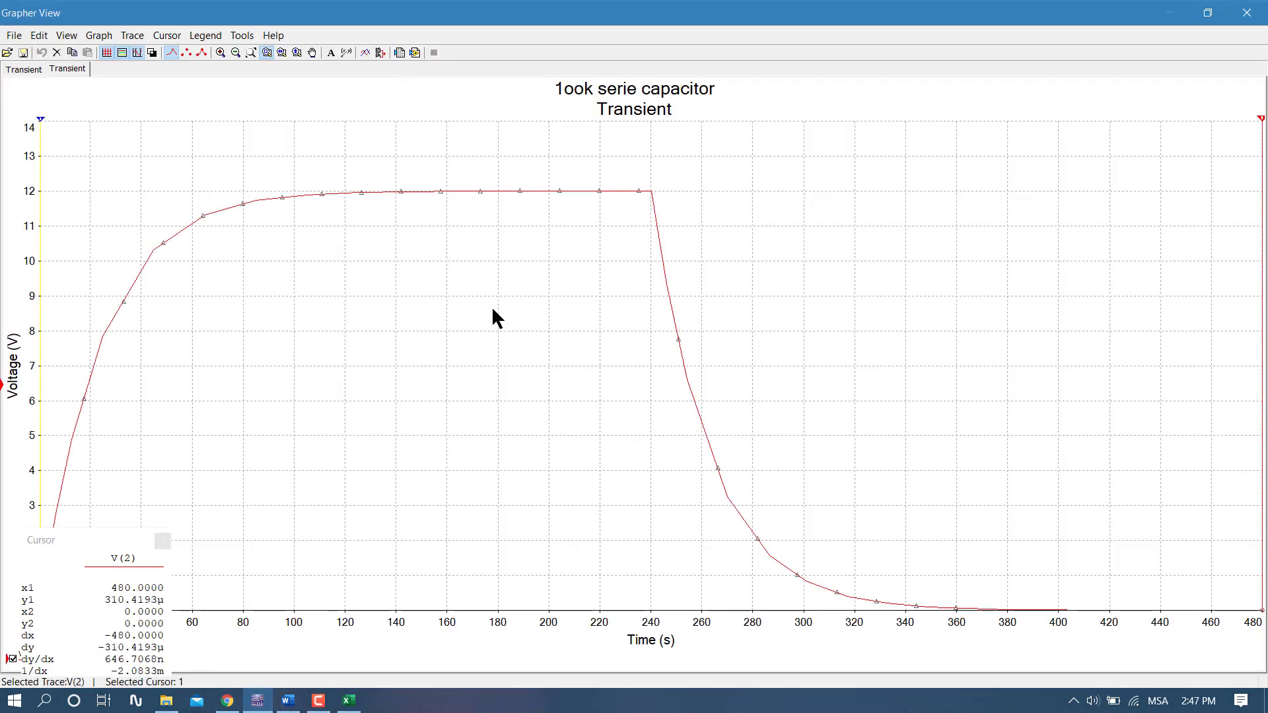
click(352, 702)
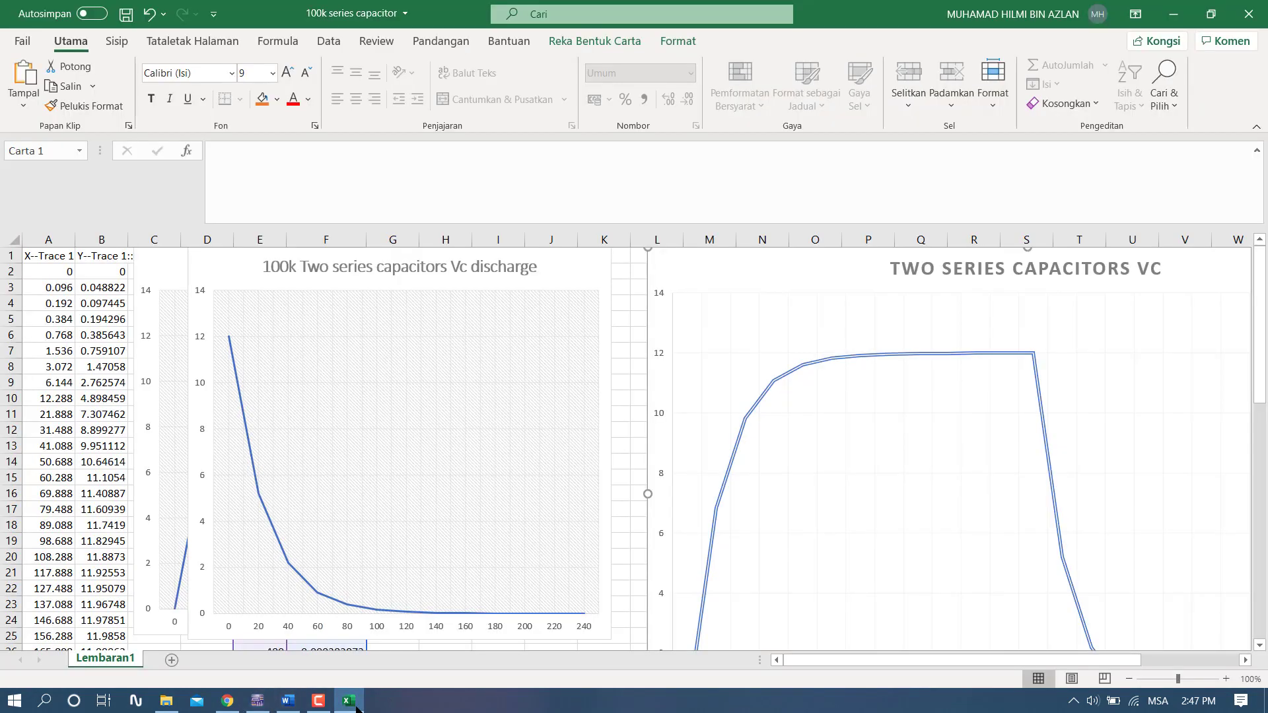
- Compare the Two Series Capacitors VC chart in Excel with the transient curve in Multisim's Grapher View
click(1211, 14)
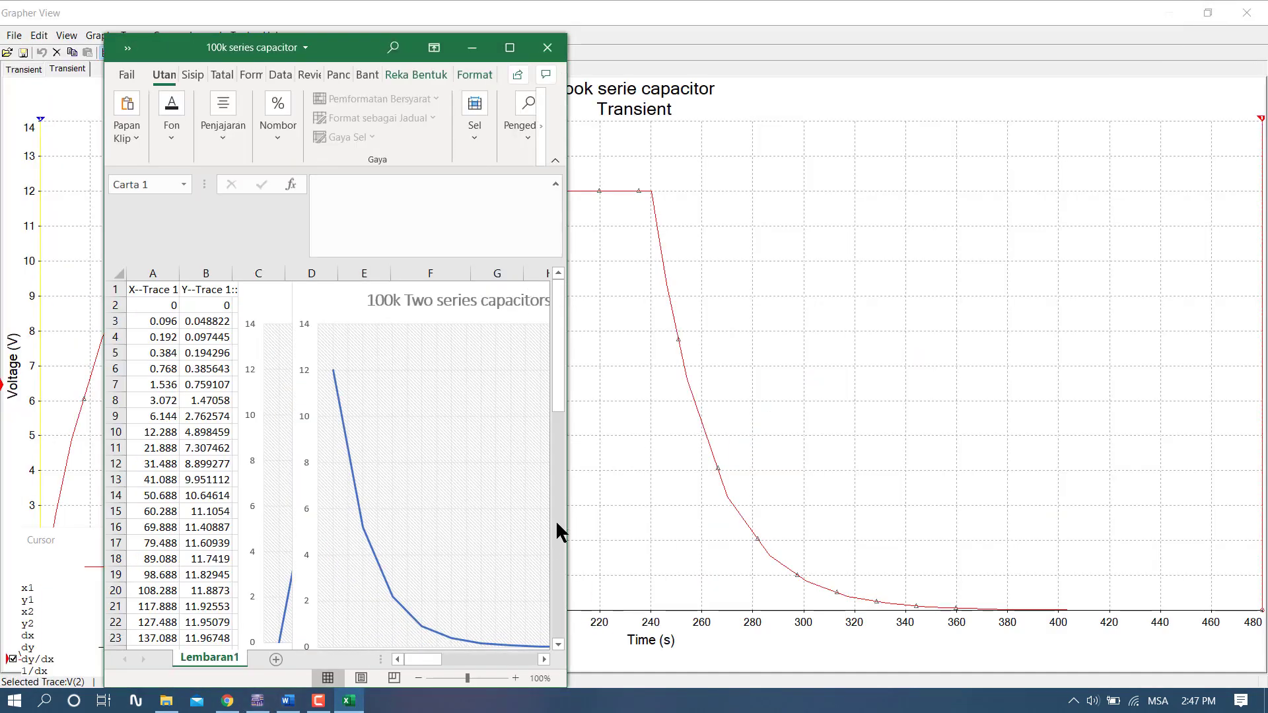
click(509, 46)
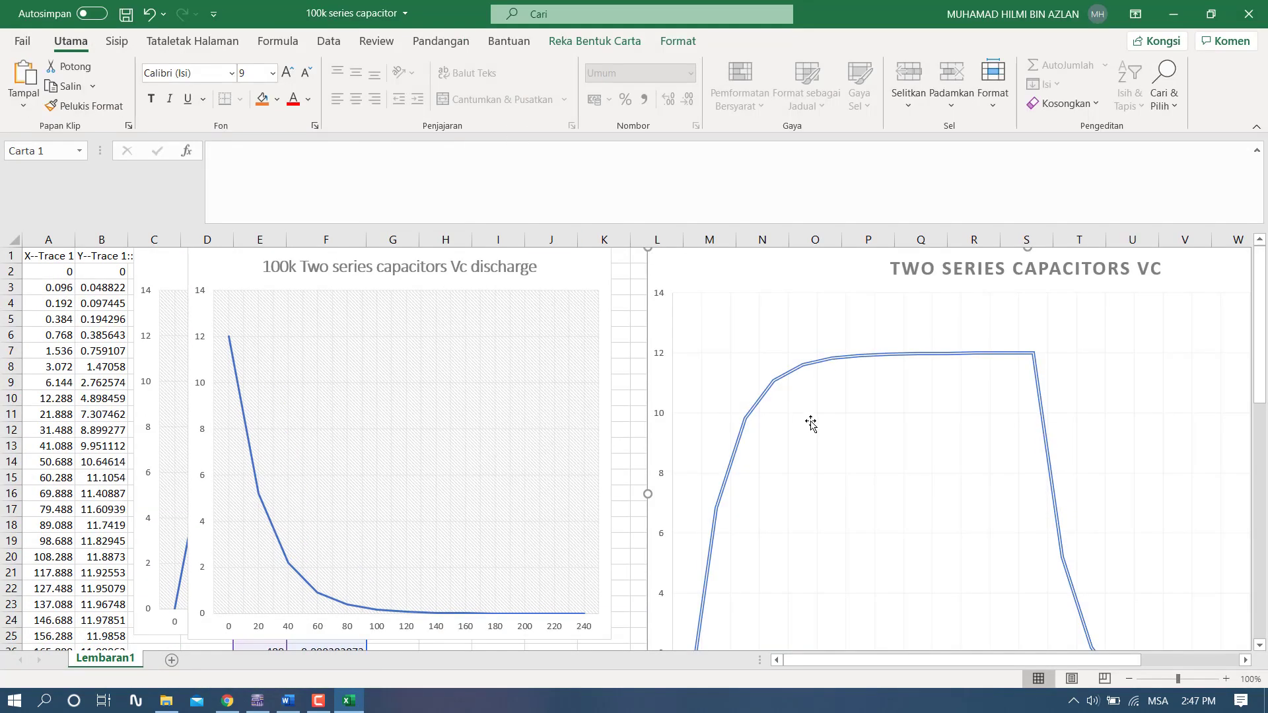
scroll(811, 424, down, 1)
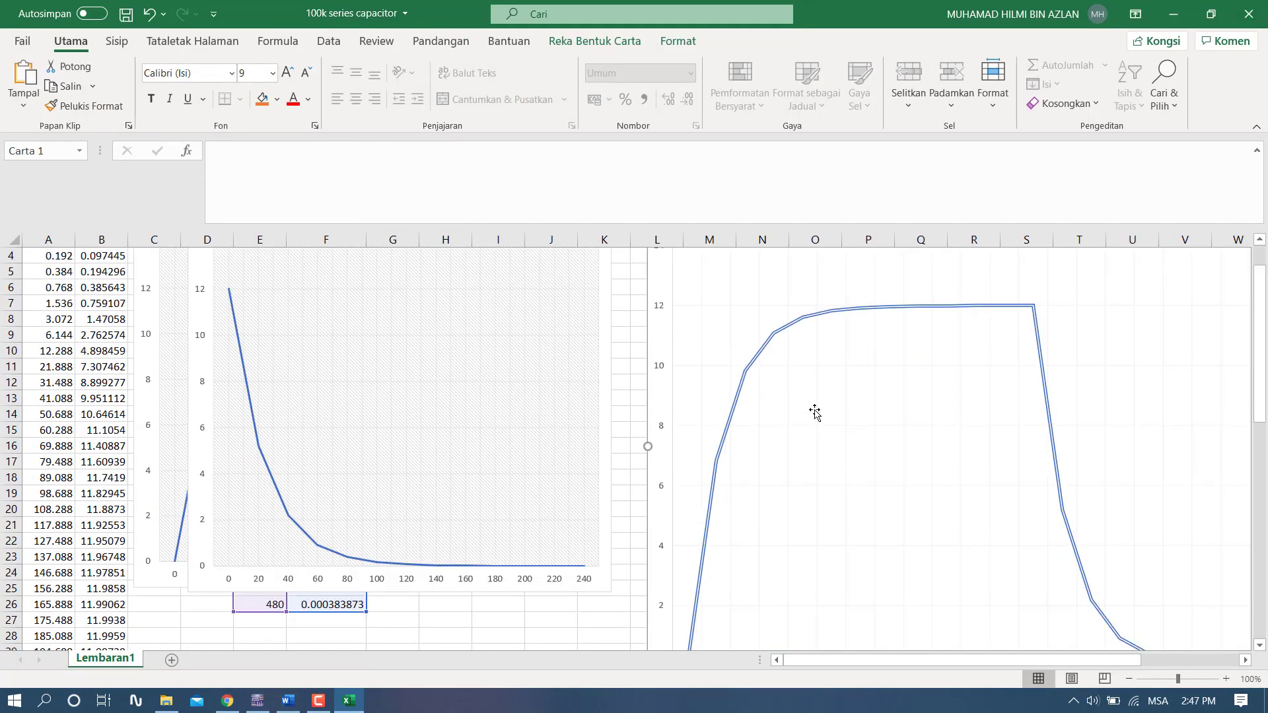
click(349, 701)
click(349, 700)
click(349, 700)
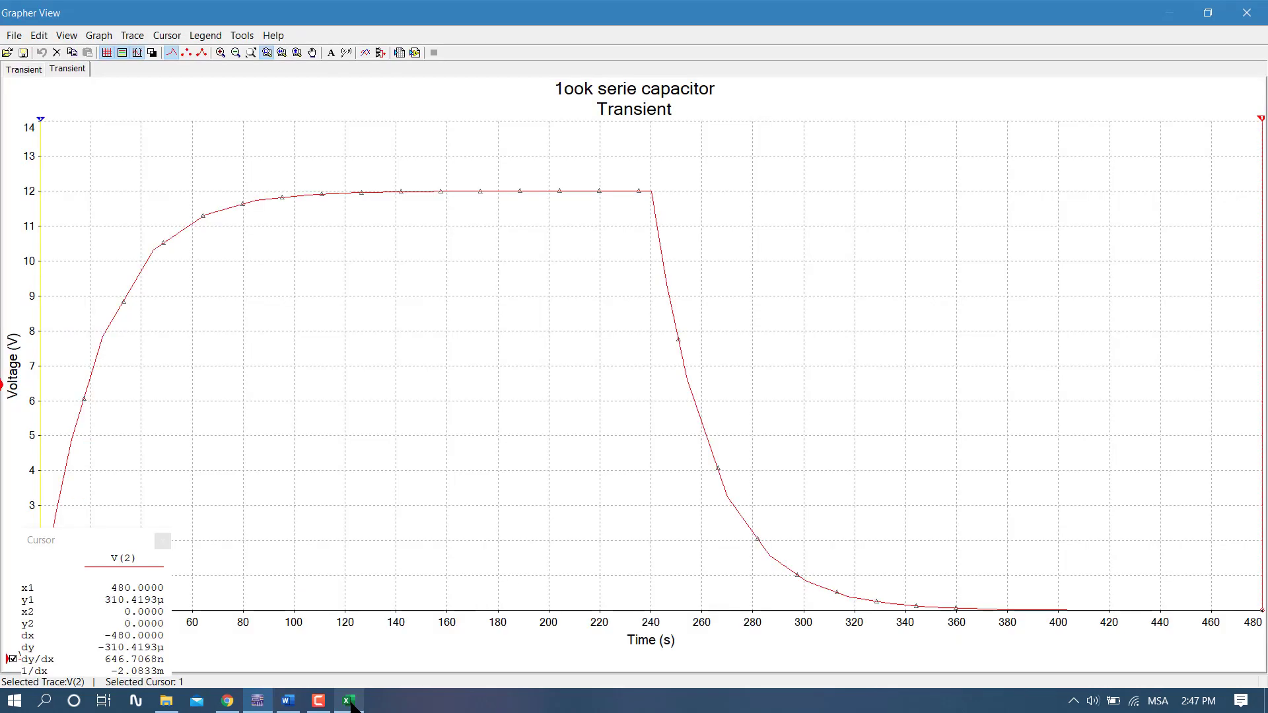
click(349, 700)
- Enlarge the Two Series Capacitors VC chart further to span columns L to AA down to about row 37, and review its curve
click(751, 316)
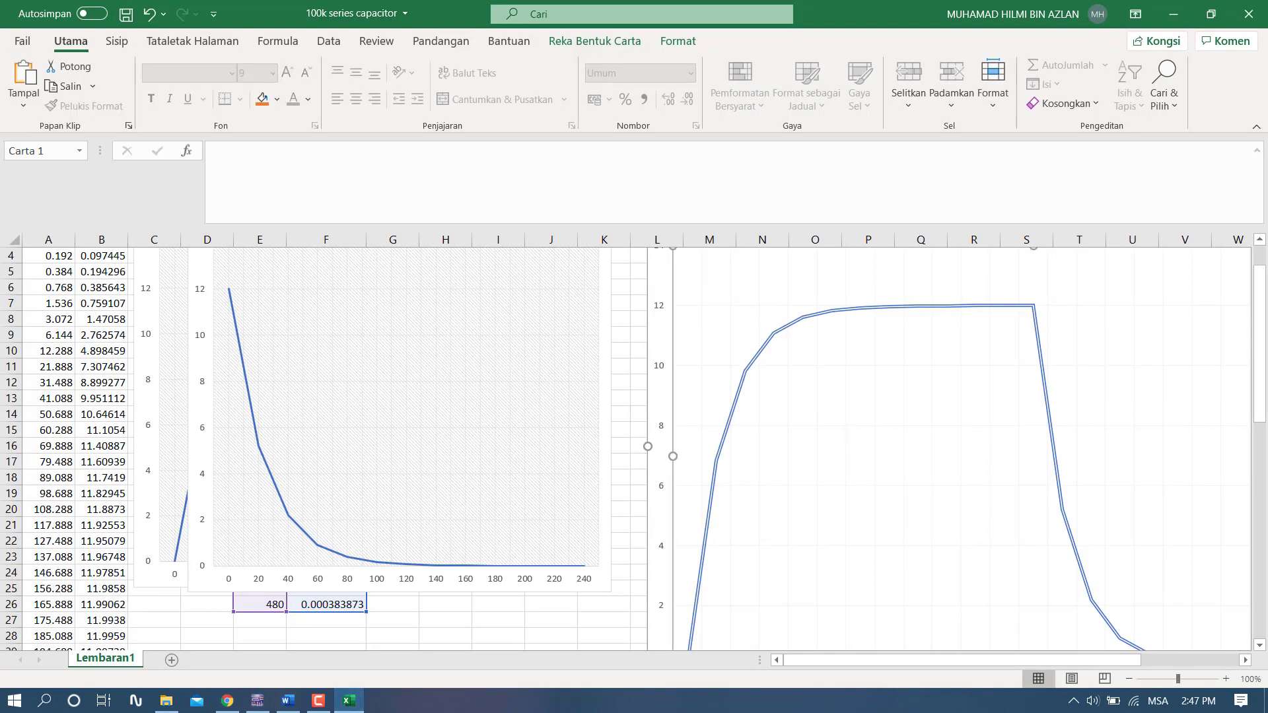
drag(843, 659, 977, 659)
scroll(991, 522, down, 4)
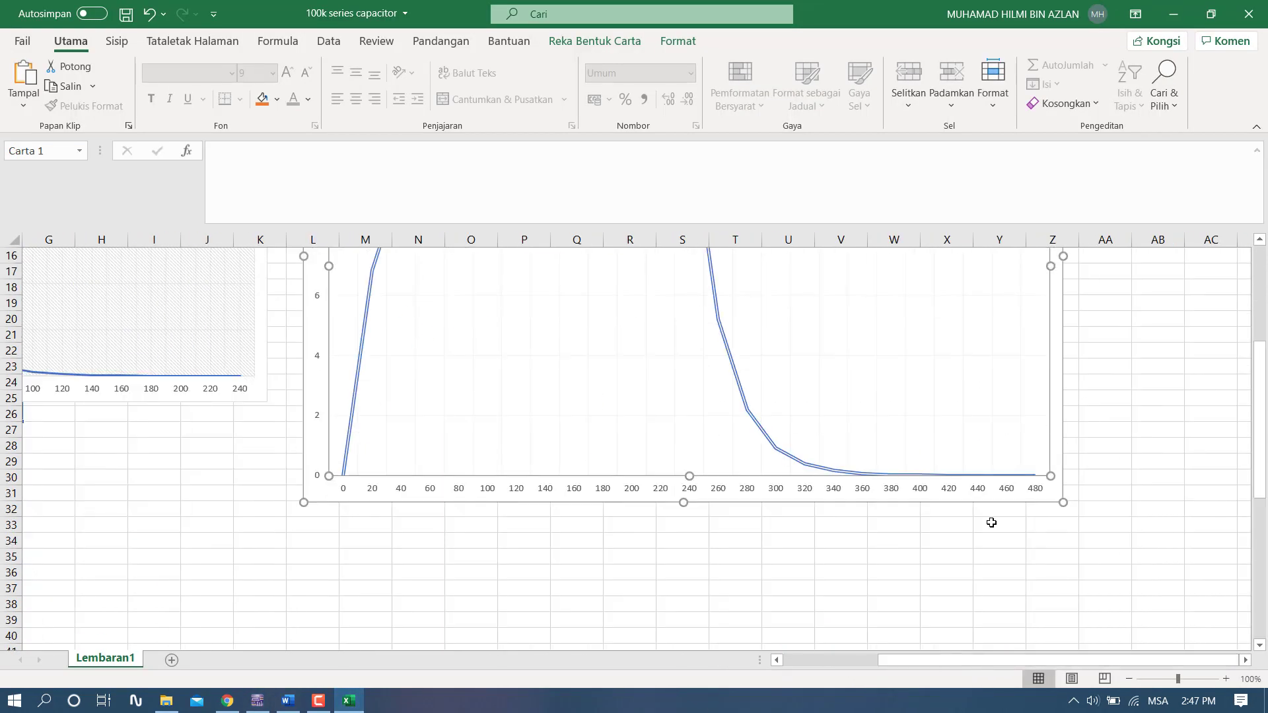
drag(1062, 501, 1123, 583)
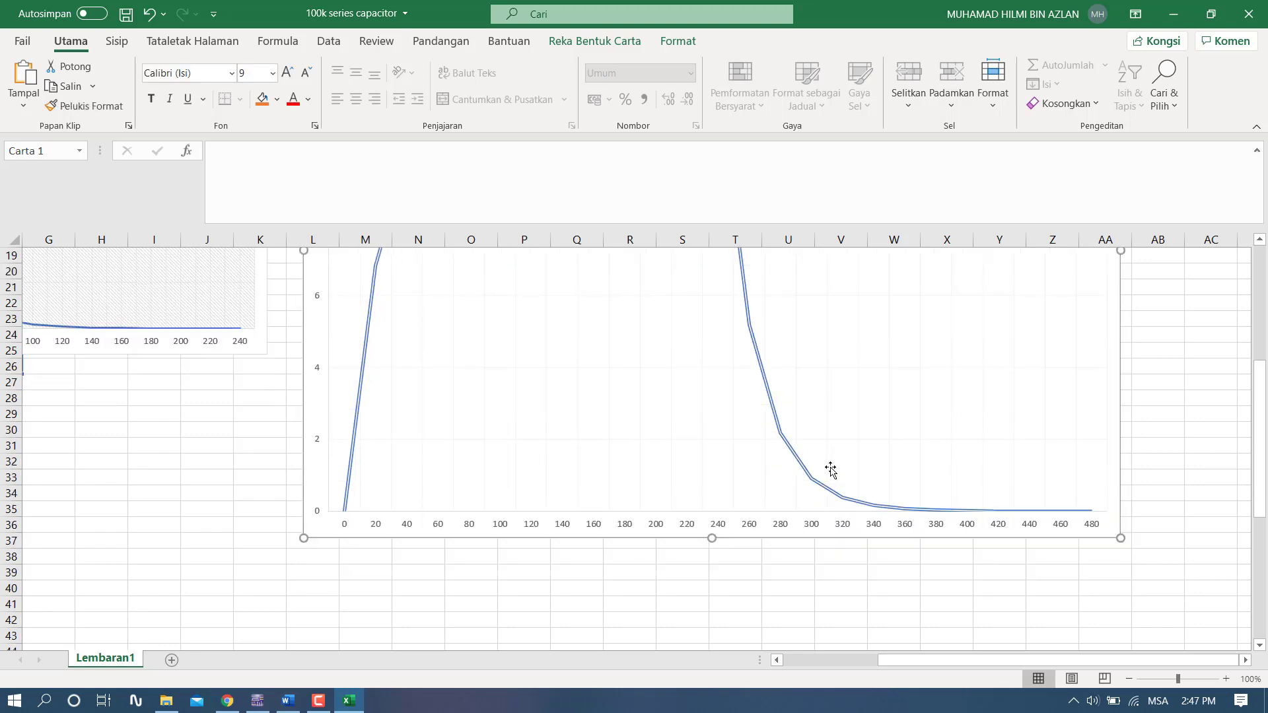
scroll(829, 470, up, 2)
scroll(824, 469, down, 1)
scroll(594, 430, up, 3)
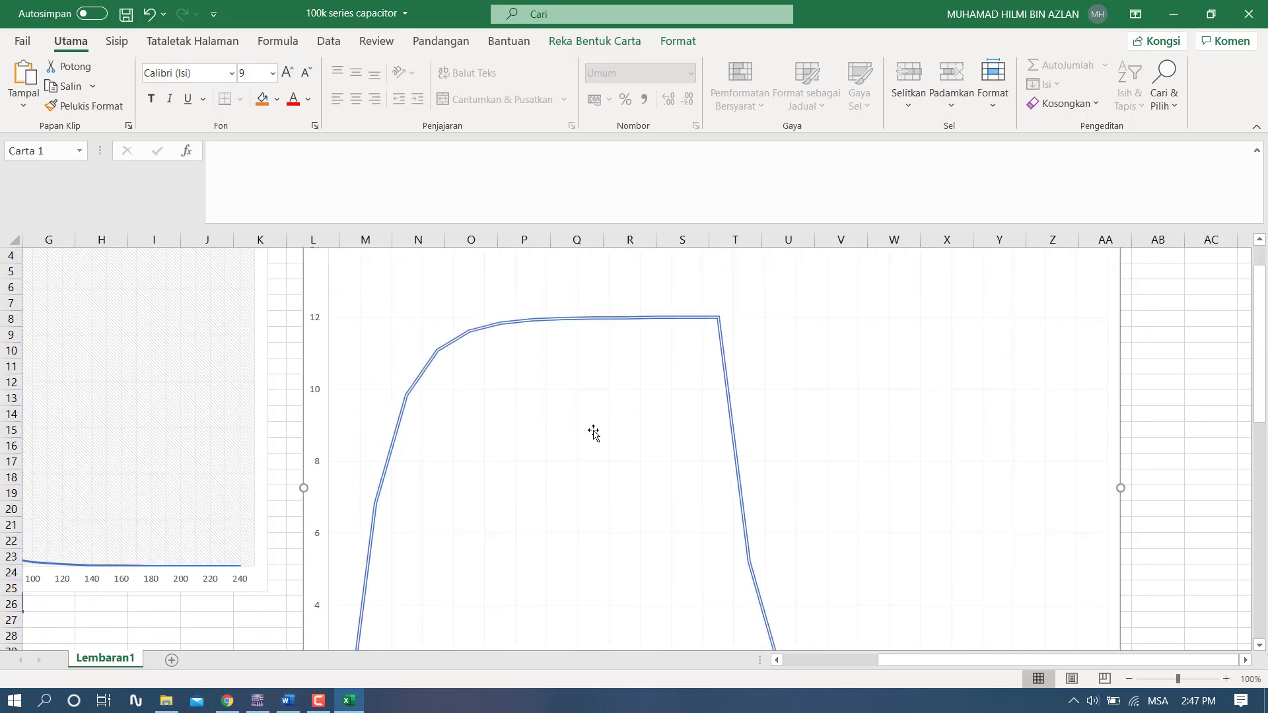
scroll(634, 400, down, 3)
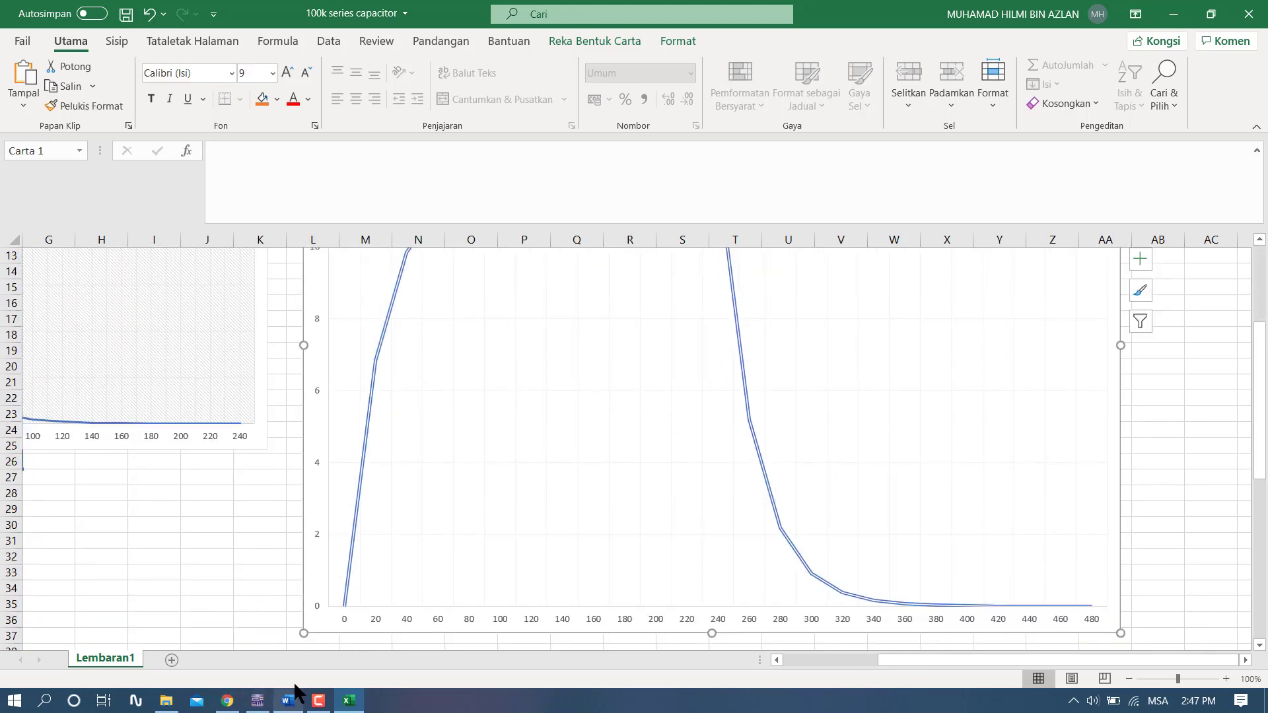
- Move the Vc discharge chart to about columns N to U and the Vc charge chart to about columns O to W, clear of the data
drag(931, 661, 330, 680)
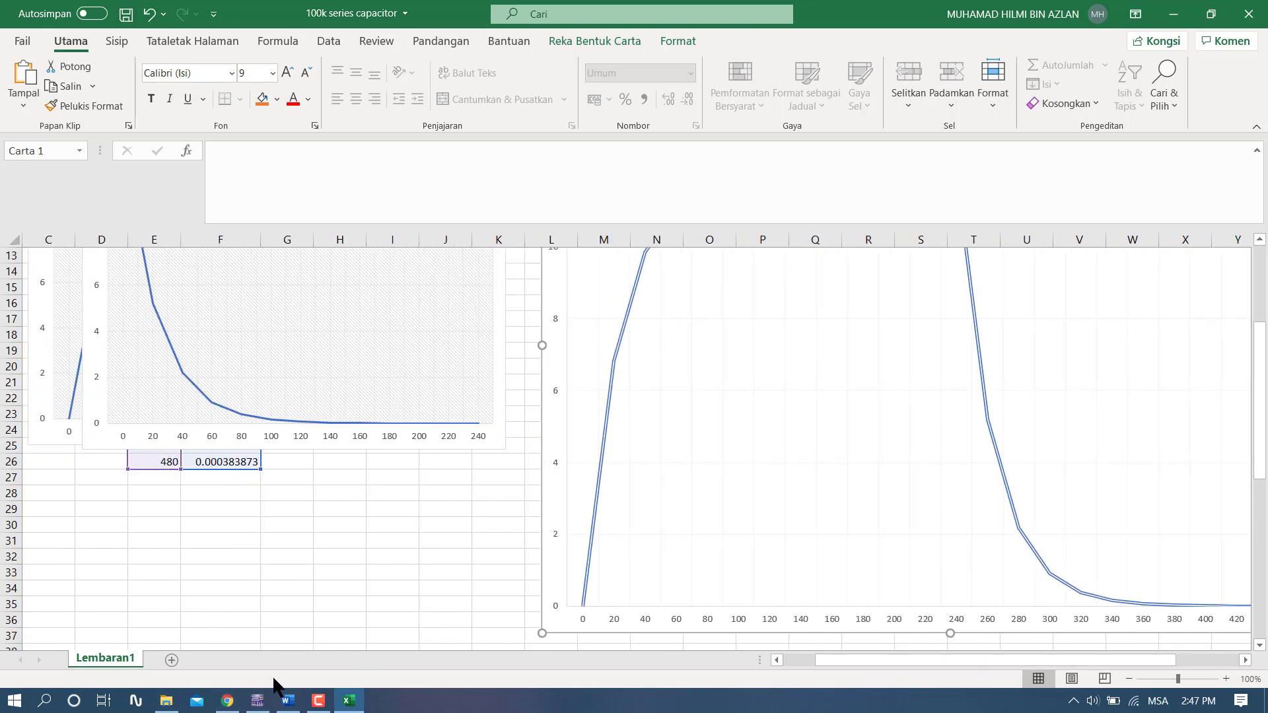
scroll(280, 272, up, 4)
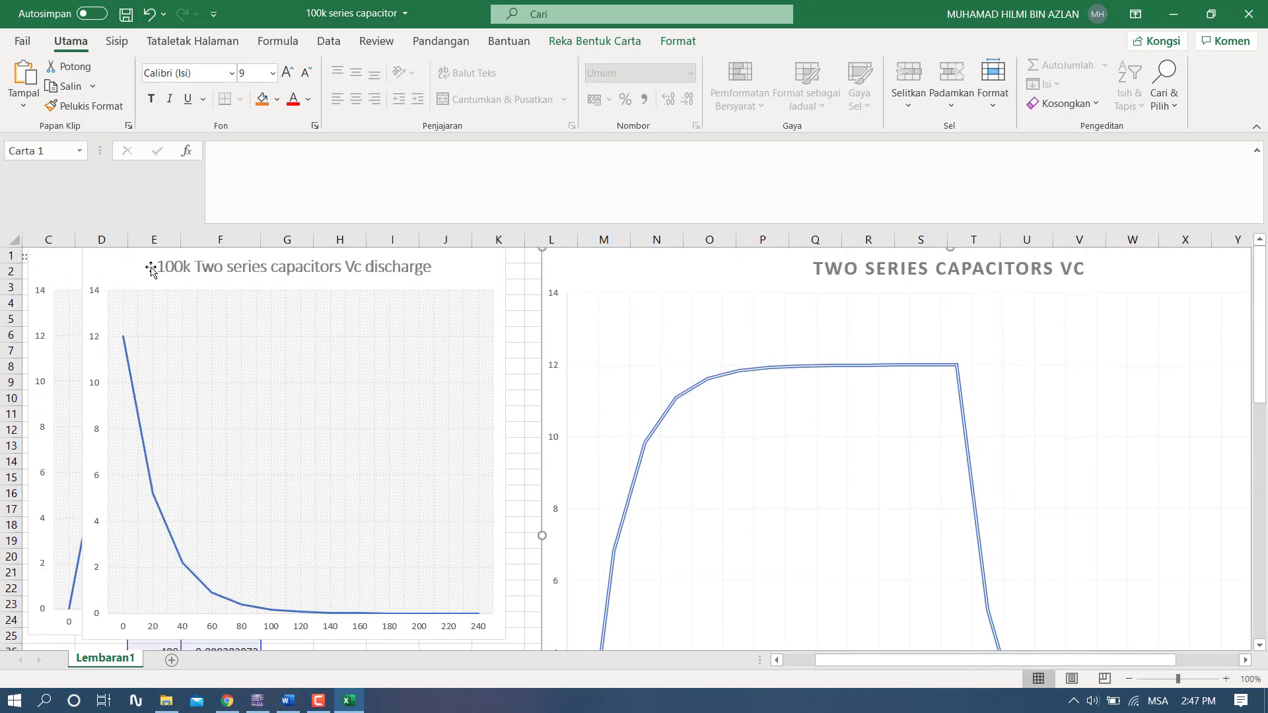
drag(540, 309, 457, 277)
drag(537, 273, 1034, 301)
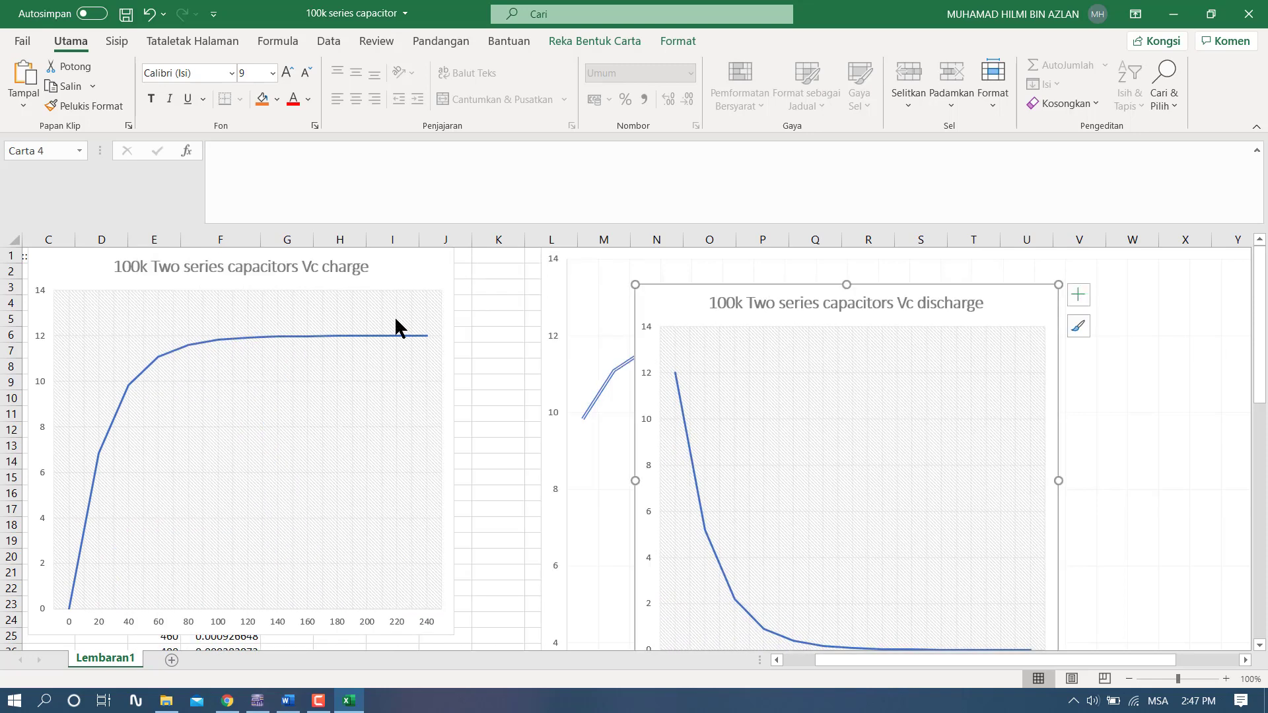
drag(433, 263, 1109, 376)
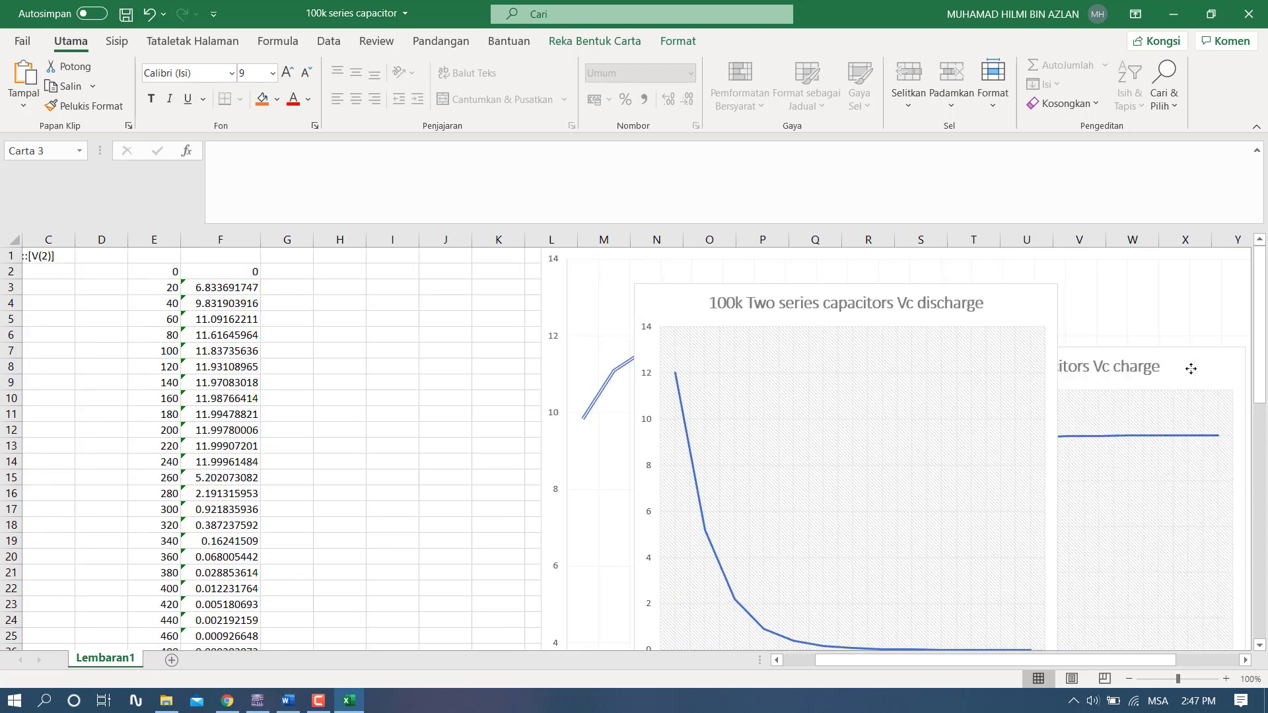
- Examine the FORECAST formula in F2 and look through the trace data in columns A and B from row 2 downward
click(244, 272)
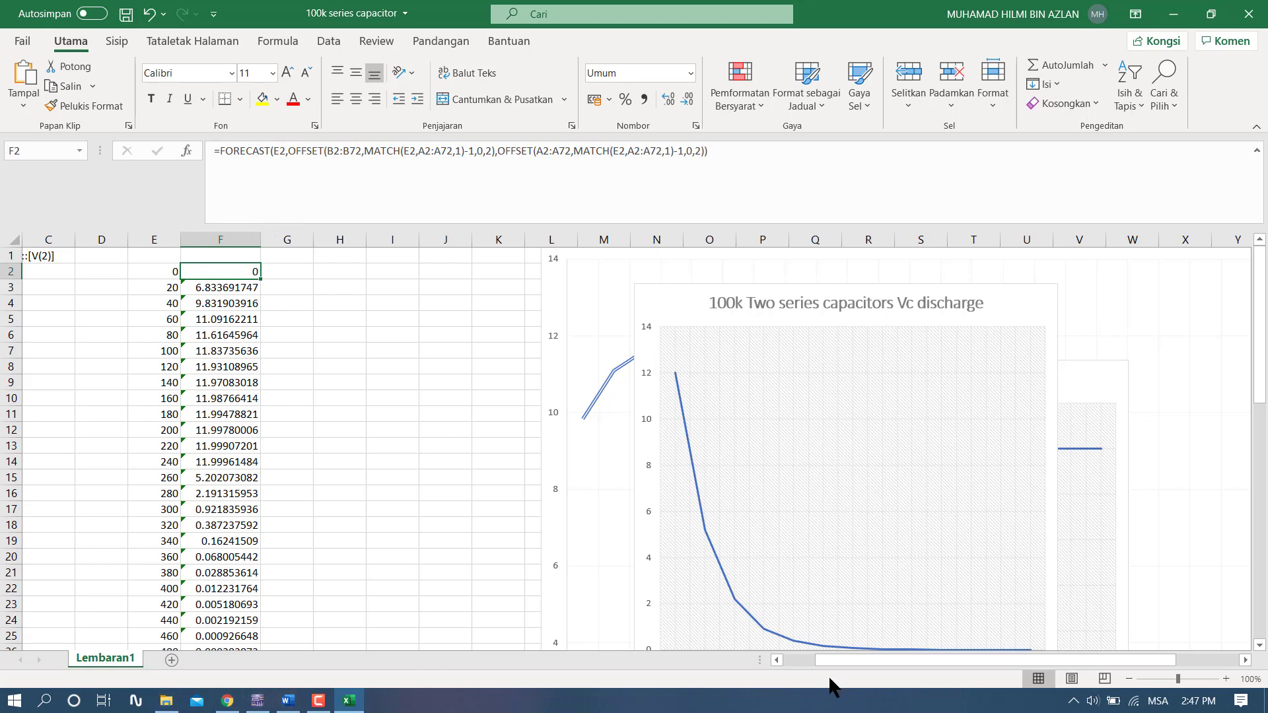
drag(833, 659, 791, 657)
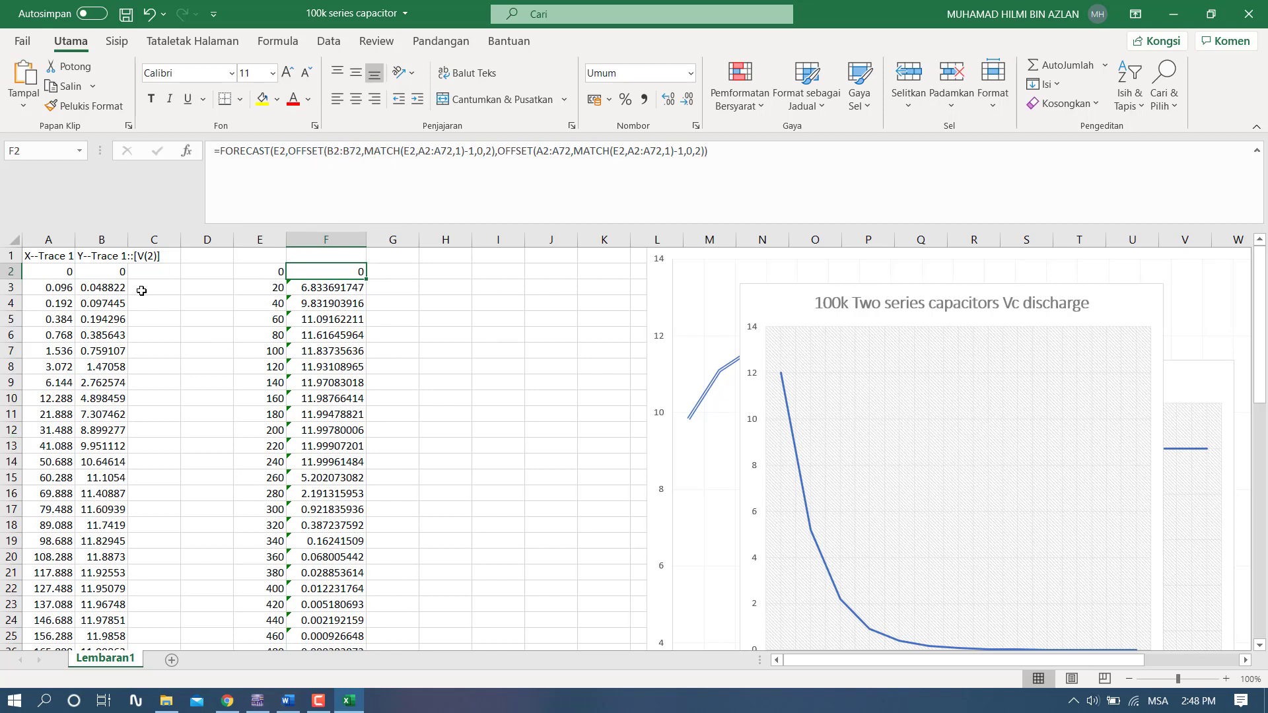
click(44, 281)
click(55, 272)
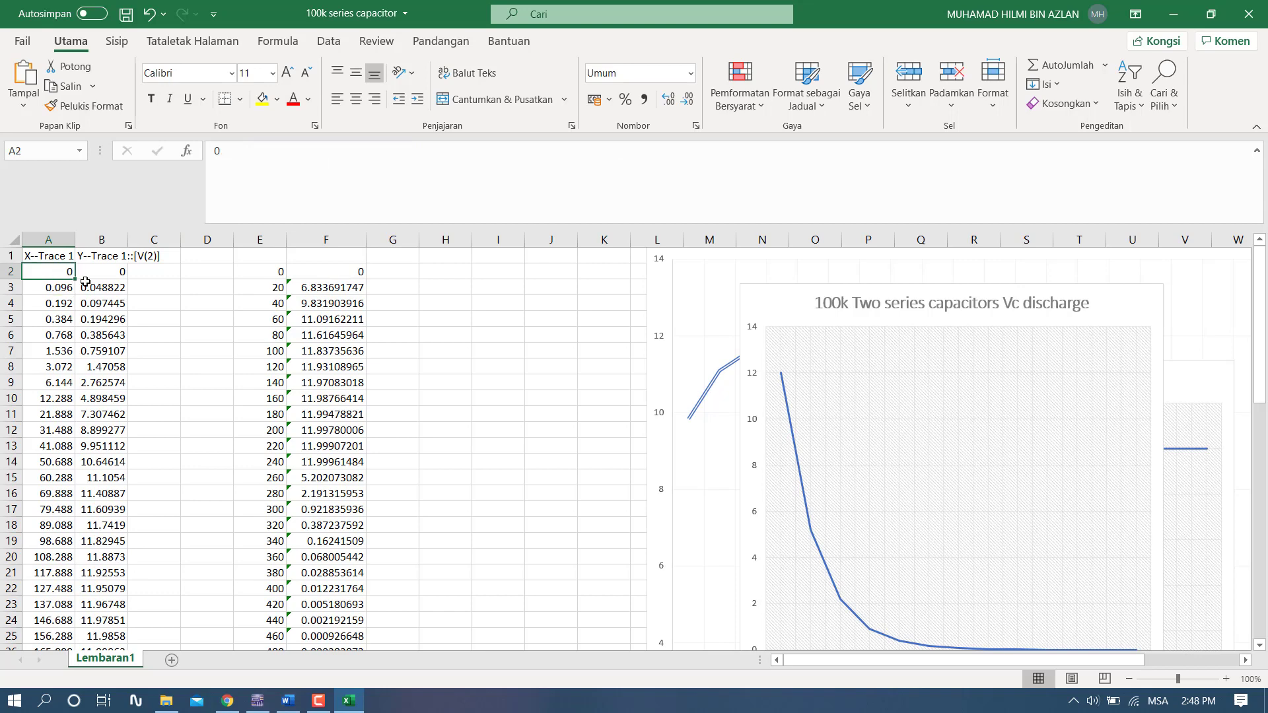
scroll(1224, 445, down, 12)
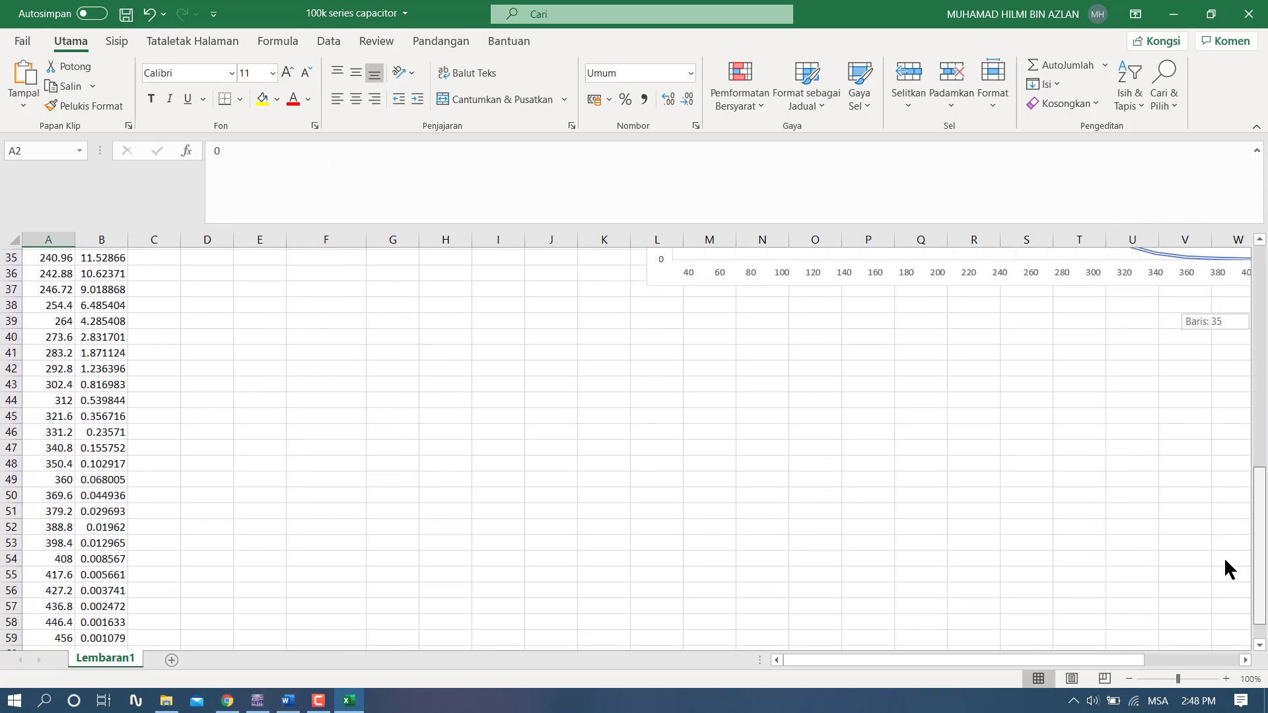
scroll(228, 474, down, 4)
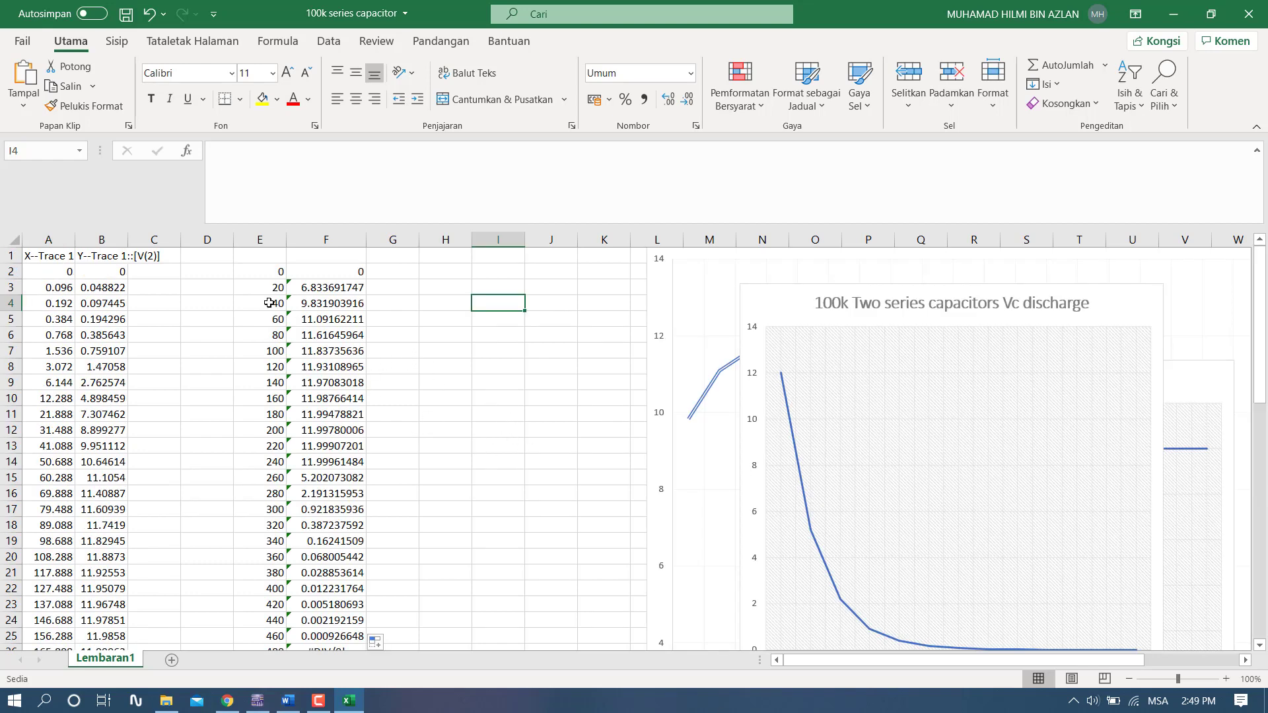
- Check the ranges in F2's FORECAST formula against the last row of trace data in columns A and B
click(334, 274)
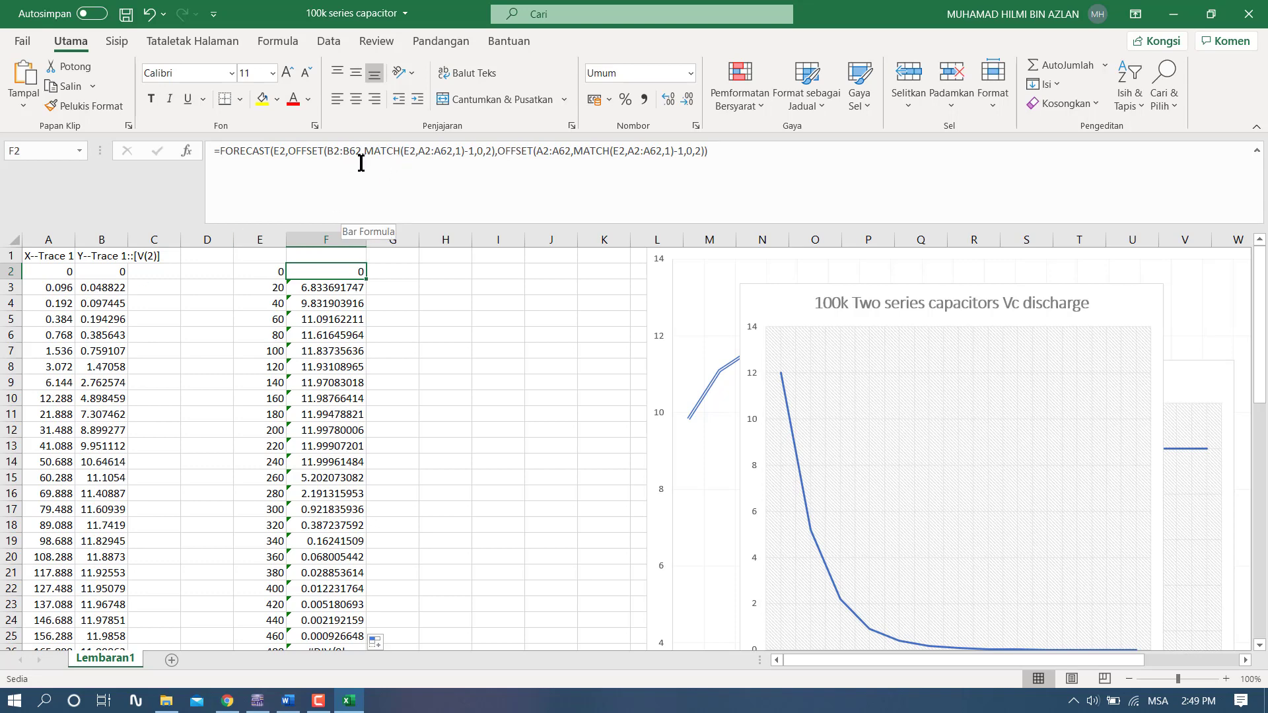
drag(1261, 324, 1261, 611)
scroll(269, 566, down, 3)
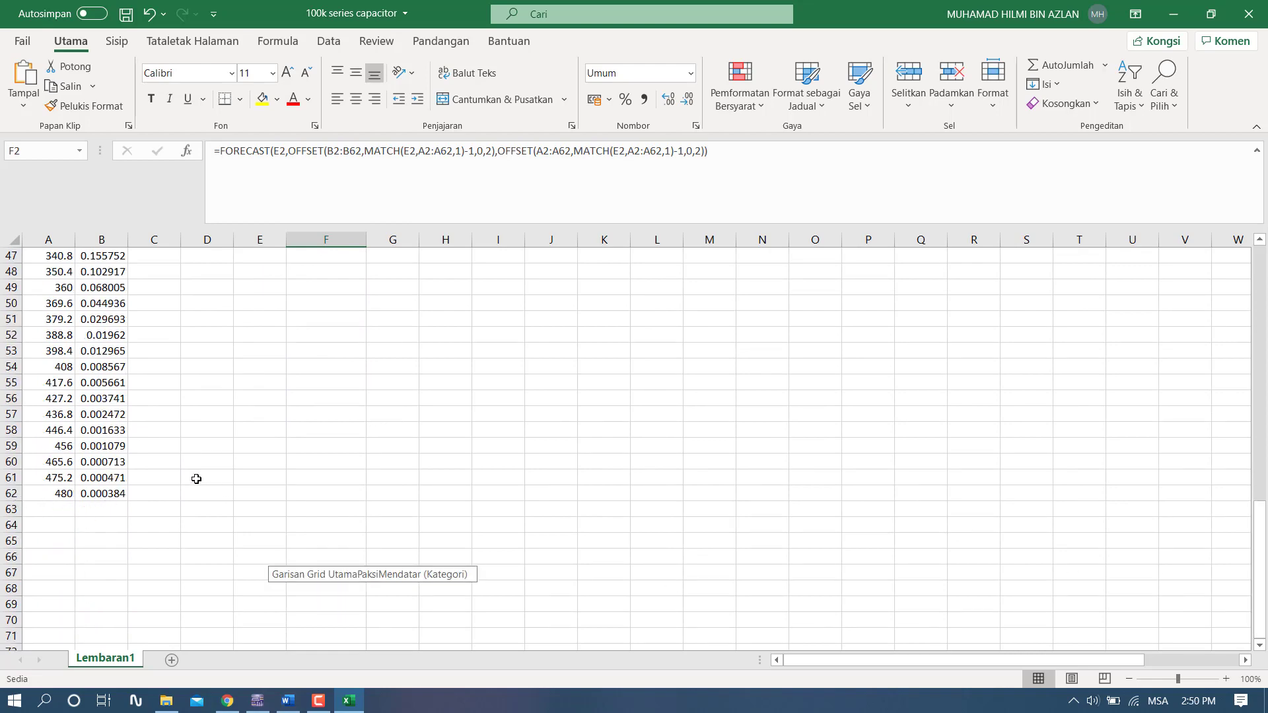
scroll(196, 478, up, 15)
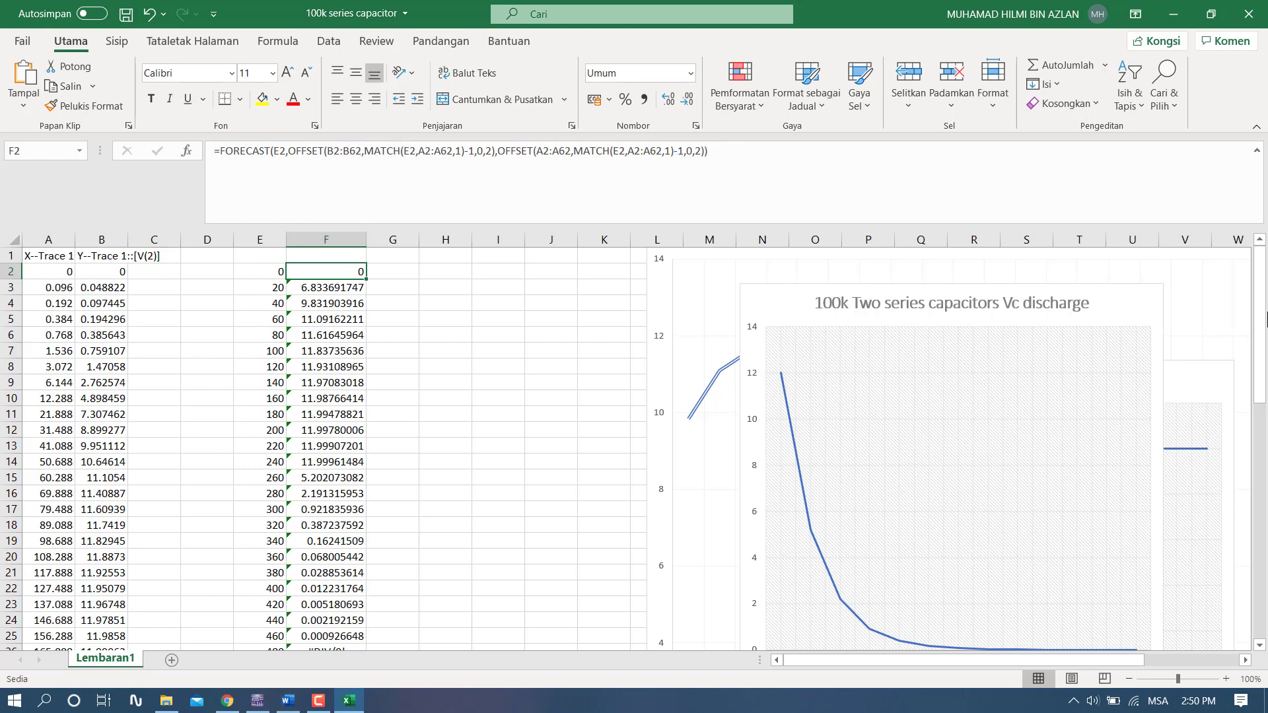
- Compare the FORECAST formulas in F2 and F3, and inspect the ranges that F2's formula references
drag(1265, 320, 208, 341)
key(Down)
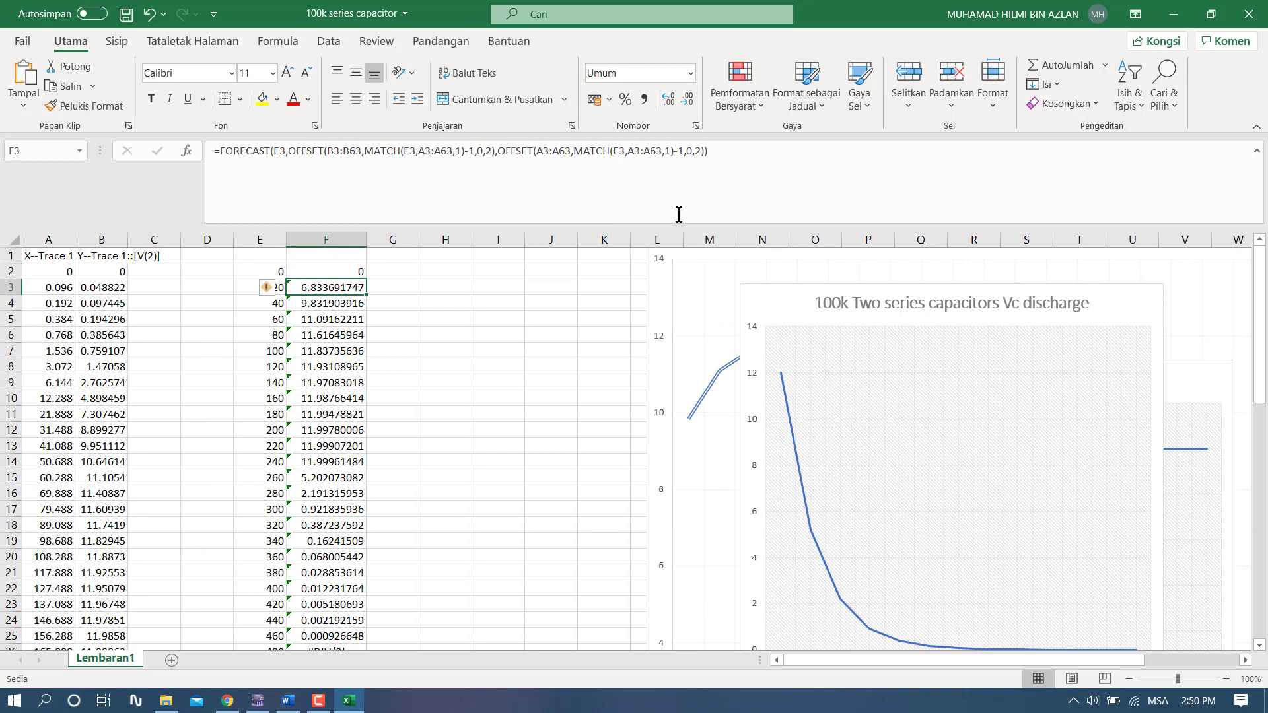
click(731, 166)
click(344, 266)
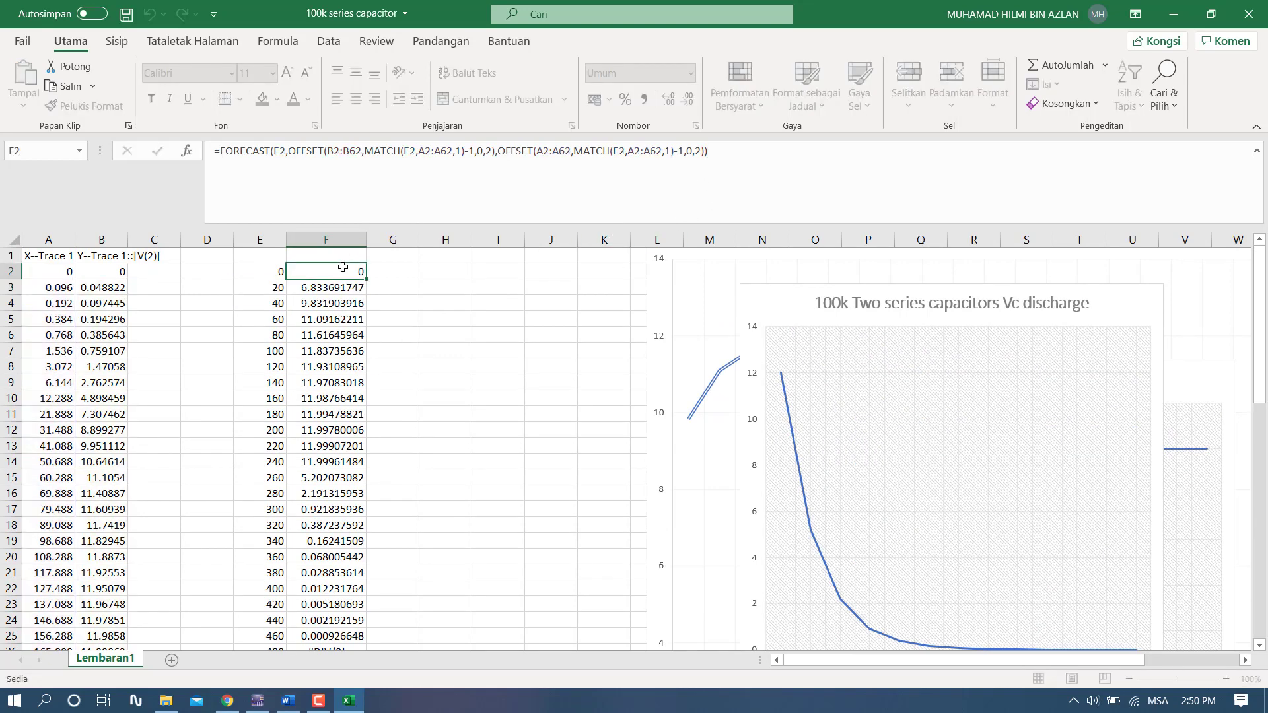
click(723, 151)
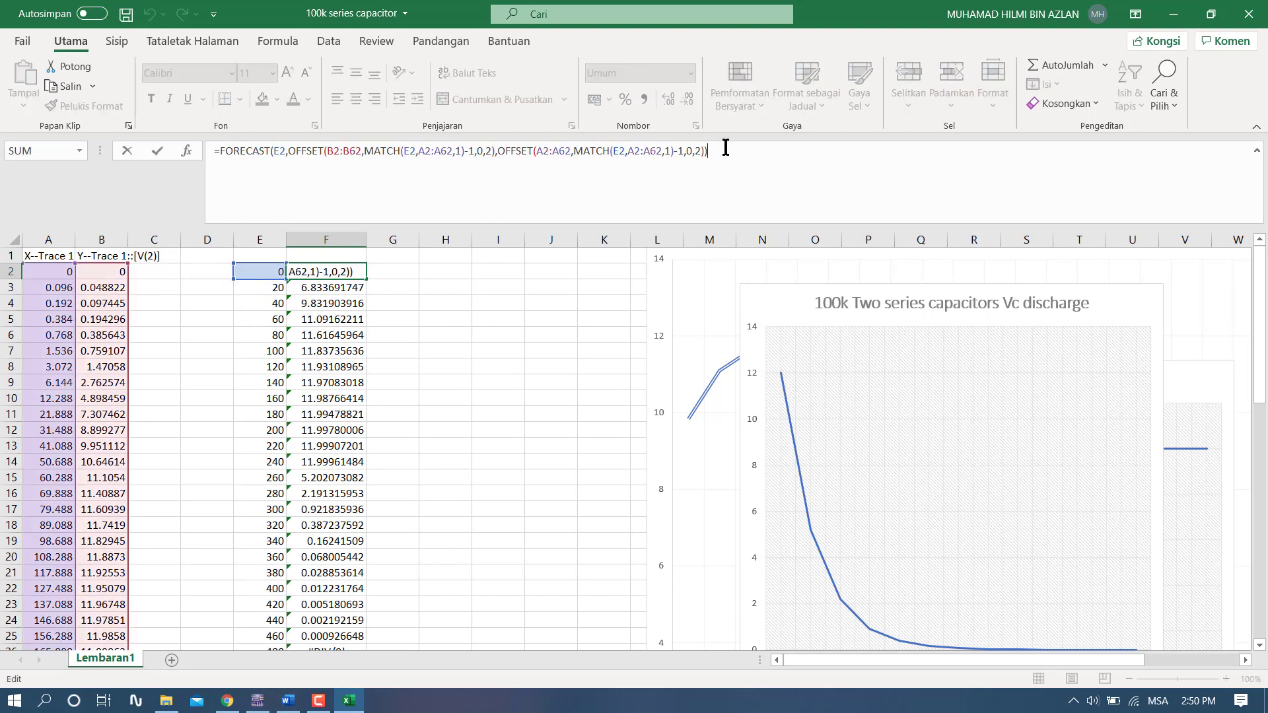
key(Return)
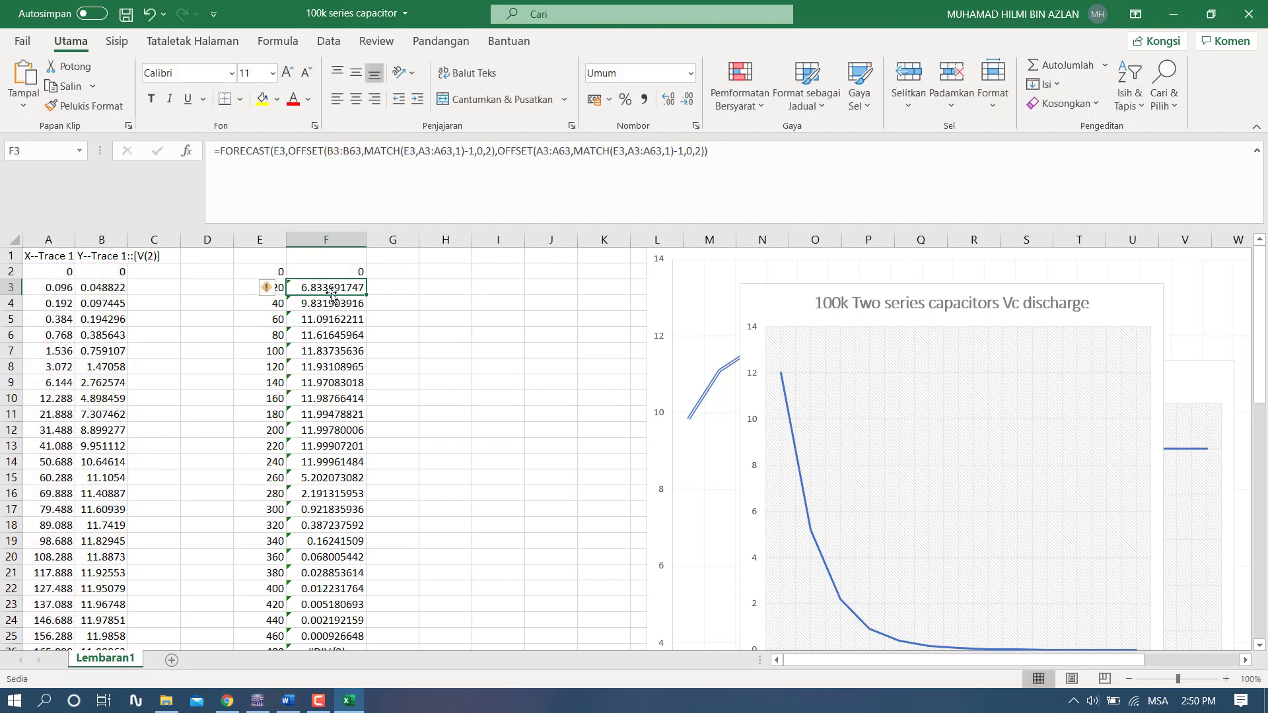
- Fill the FORECAST formula from F2 down through F26, alongside the time values in column E
click(349, 272)
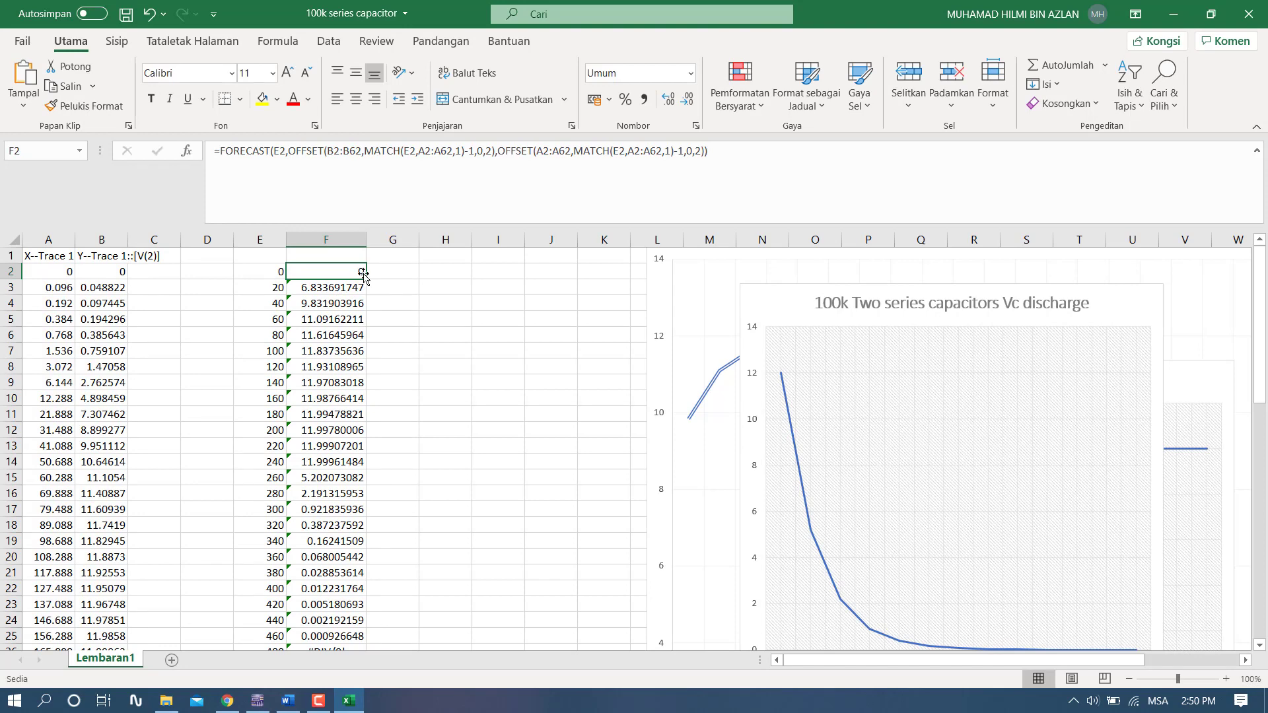
drag(366, 280, 347, 626)
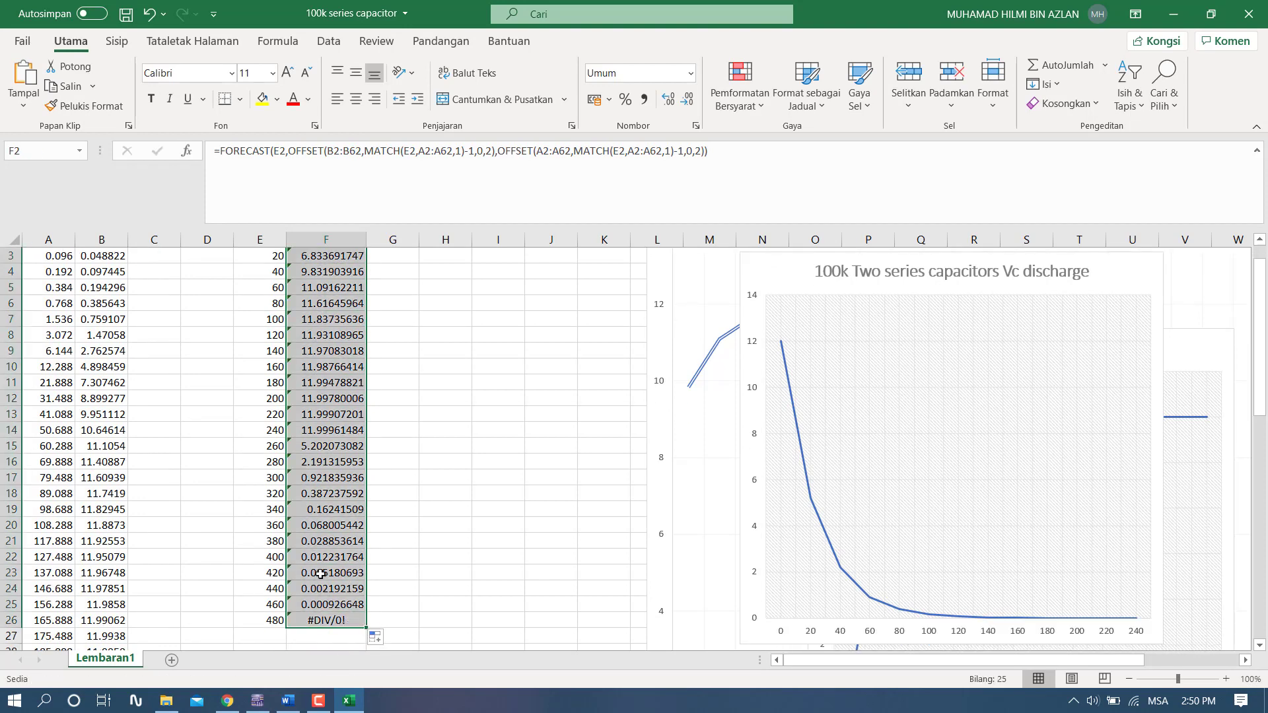
scroll(324, 548, up, 1)
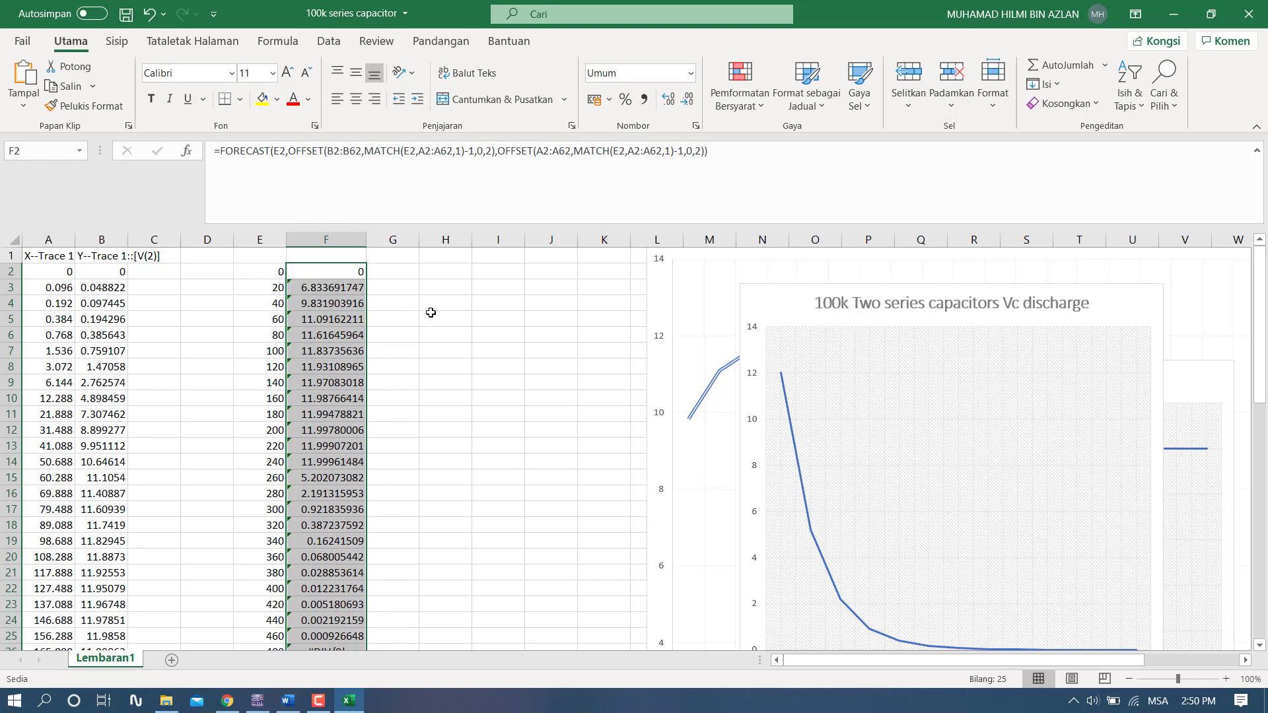
- Check the filled formulas in F3 and F26 against the trace data in columns A and B down to row 62
click(339, 290)
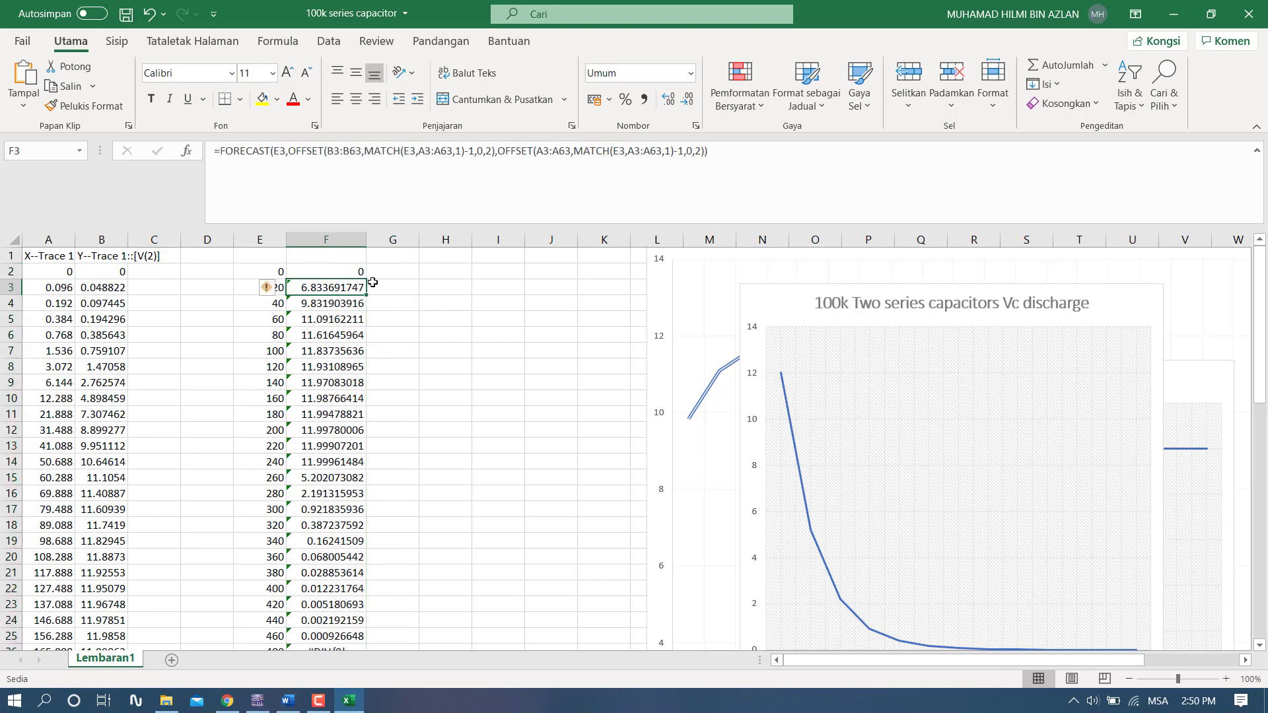
scroll(66, 386, down, 3)
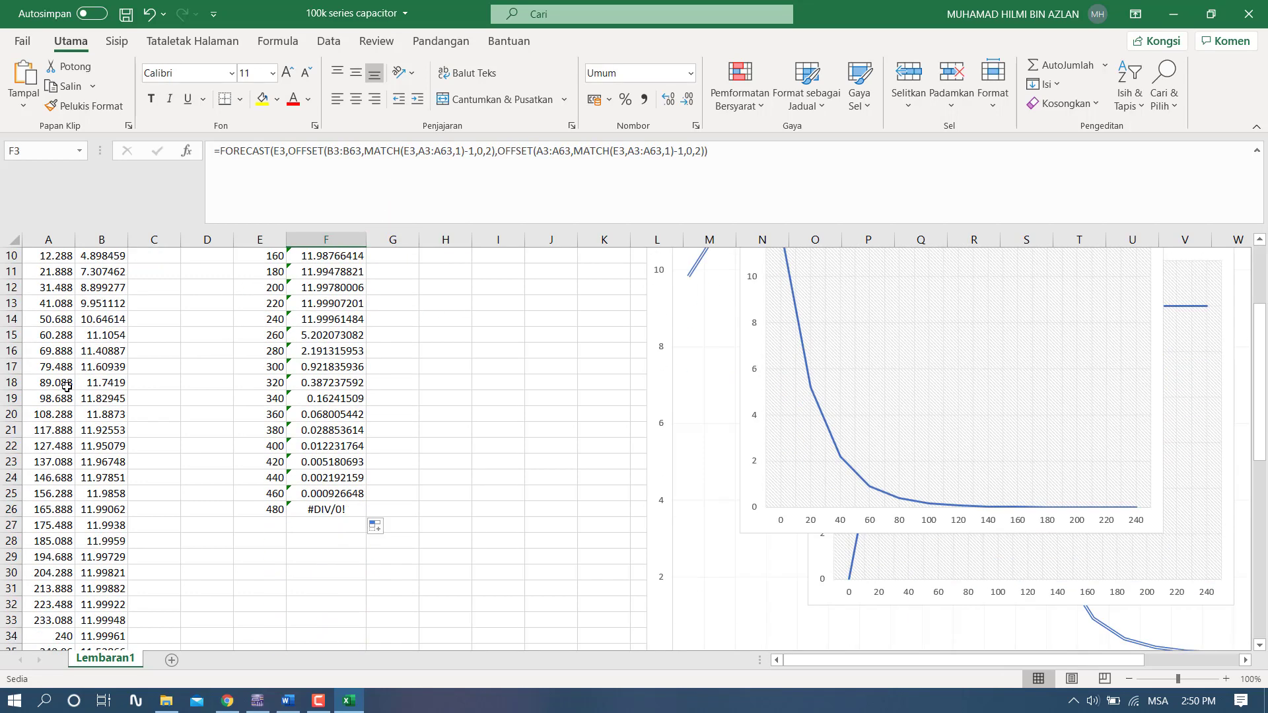
scroll(289, 348, up, 3)
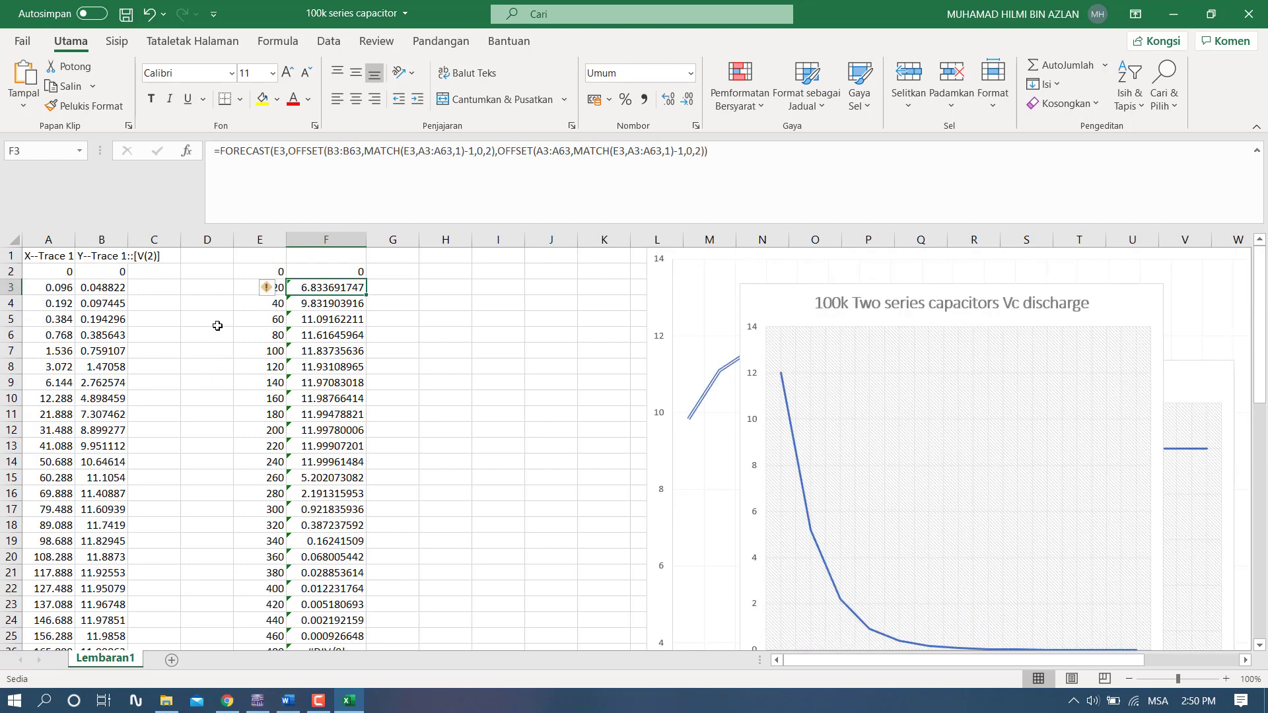
scroll(306, 421, down, 5)
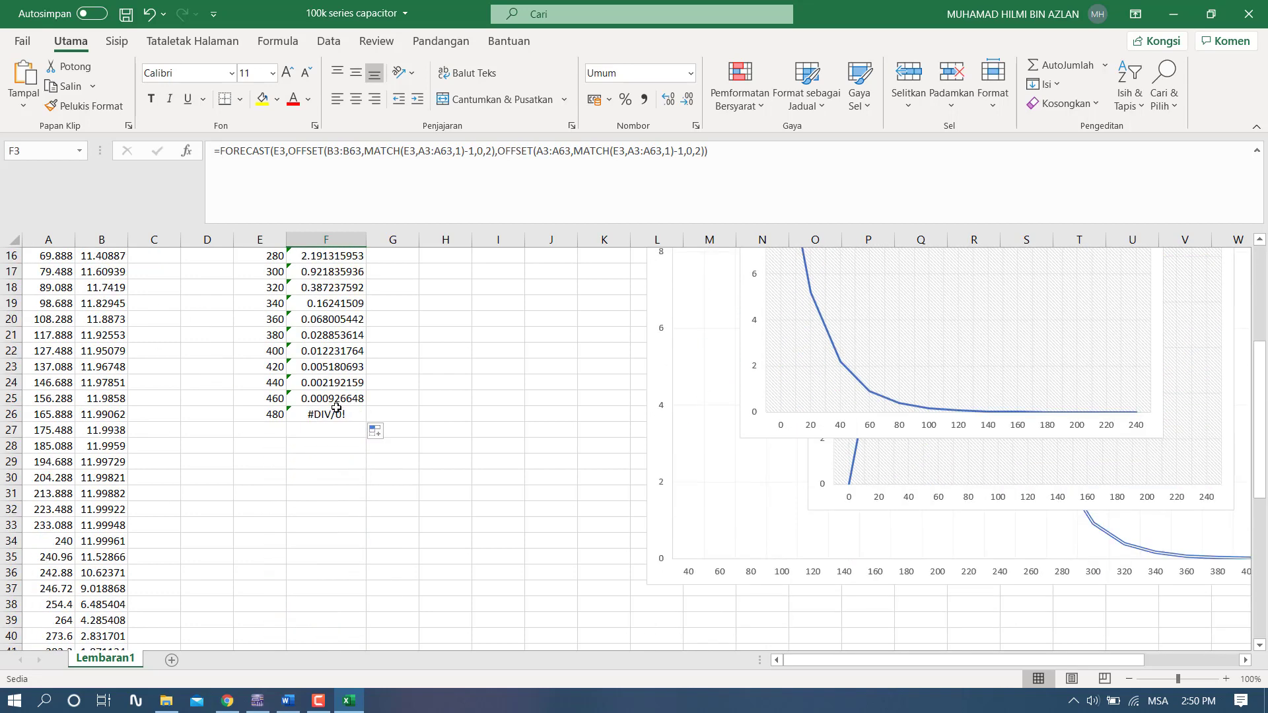
click(322, 416)
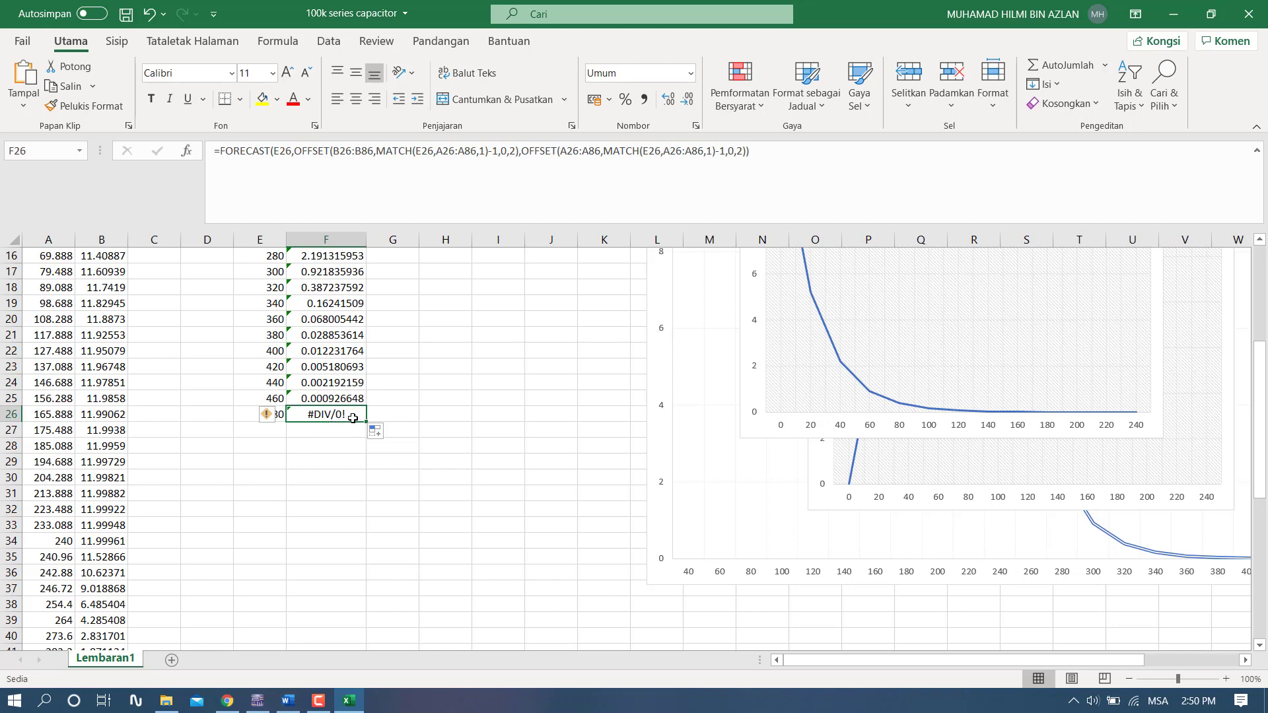
scroll(314, 476, down, 14)
scroll(183, 414, up, 3)
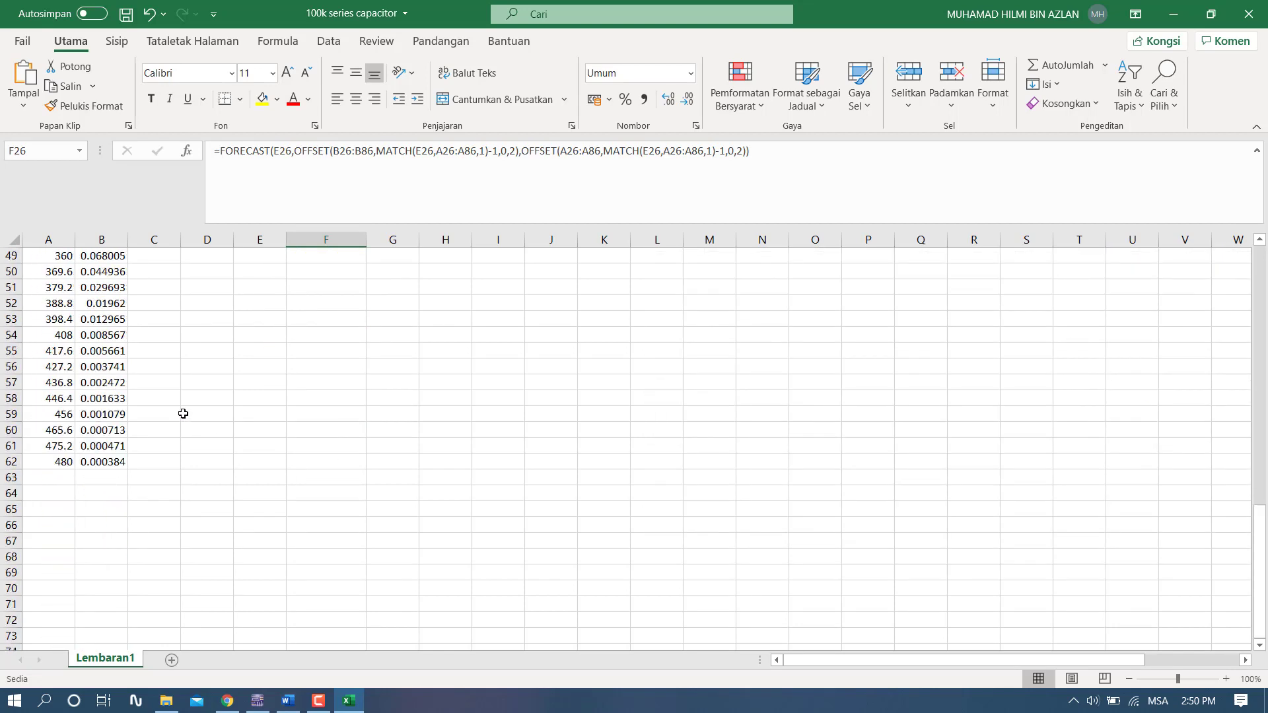
scroll(258, 416, up, 6)
scroll(257, 416, down, 5)
- Copy the last trace voltage in B62 and paste it into F26 as a value only, replacing the formula there
click(105, 509)
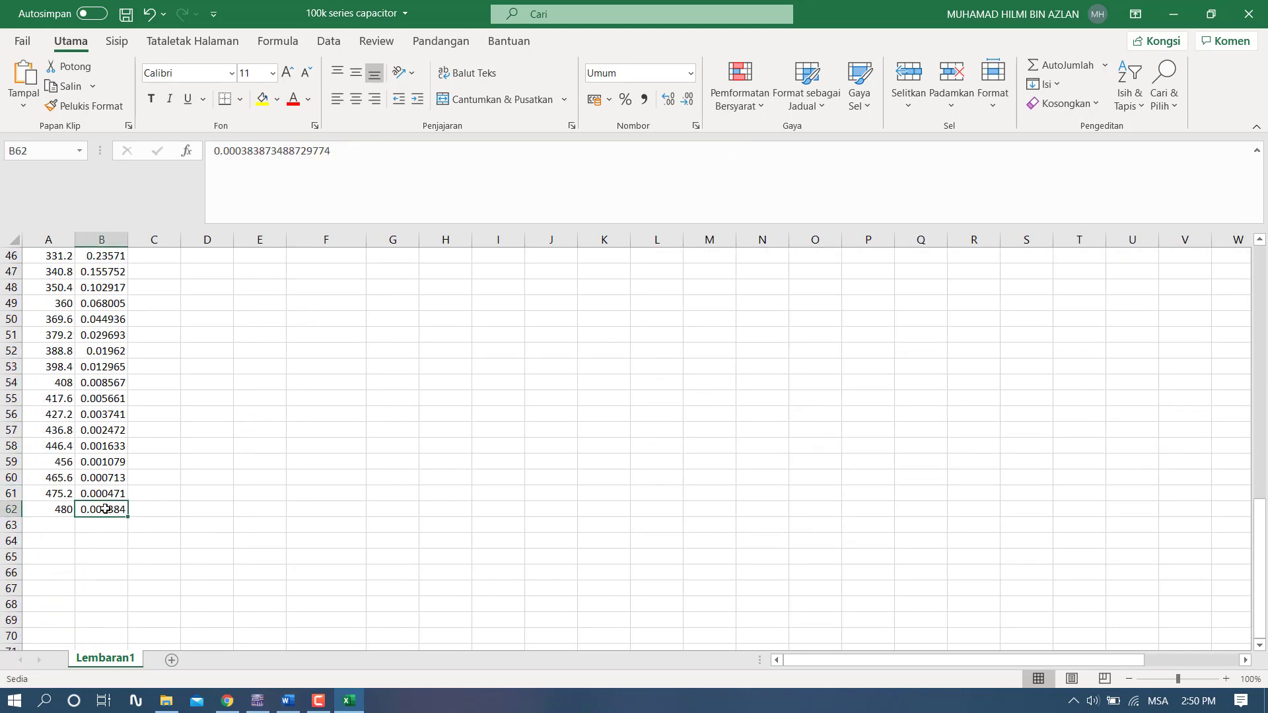
right_click(103, 513)
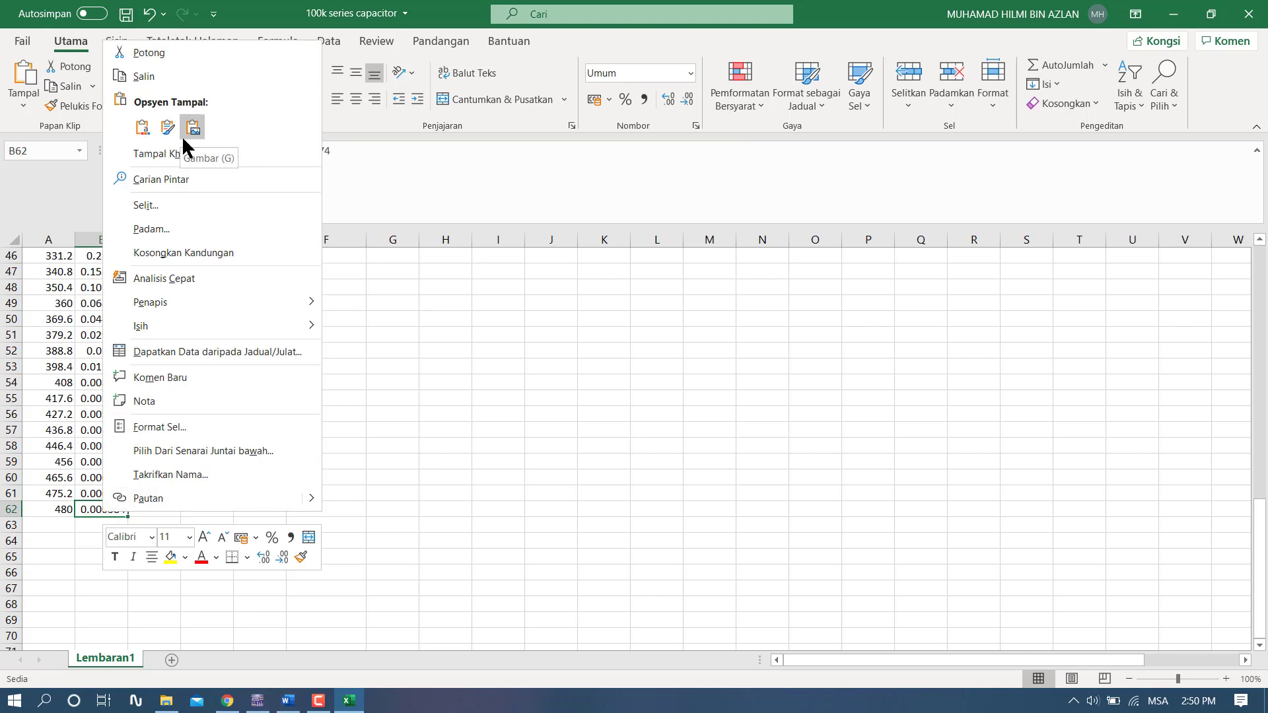
click(144, 77)
scroll(362, 377, up, 11)
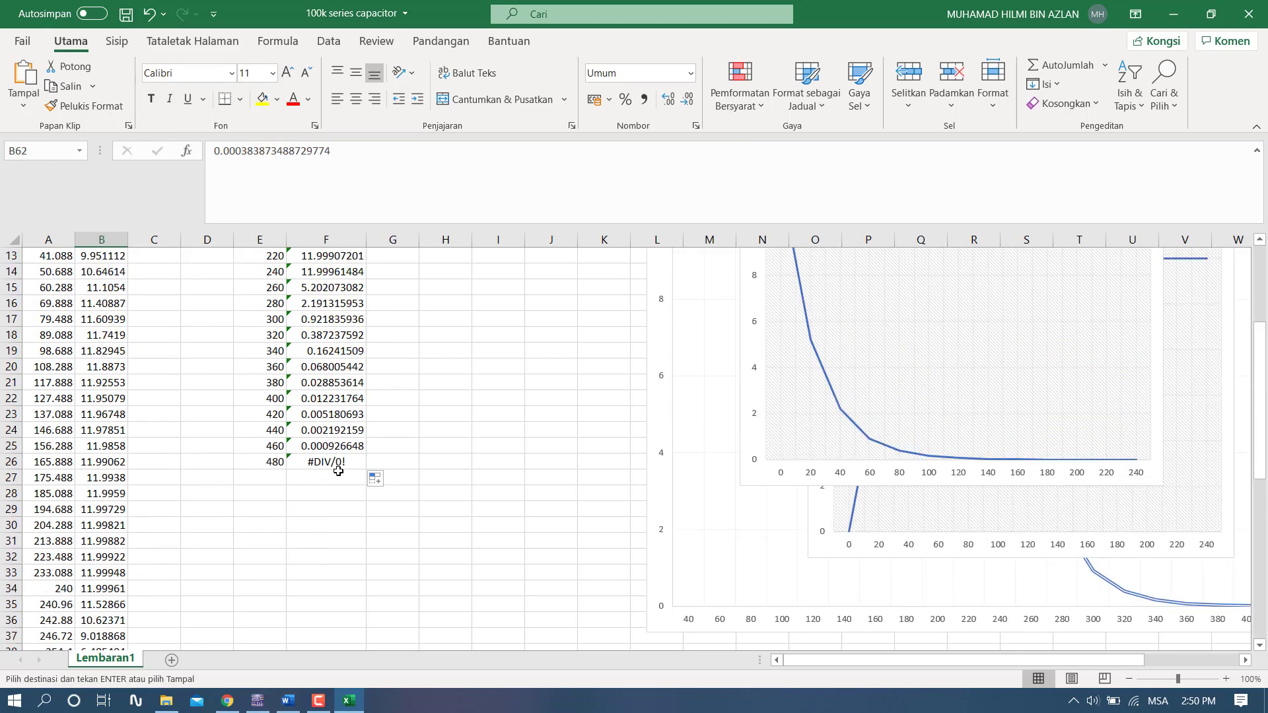
click(338, 474)
click(339, 462)
right_click(344, 462)
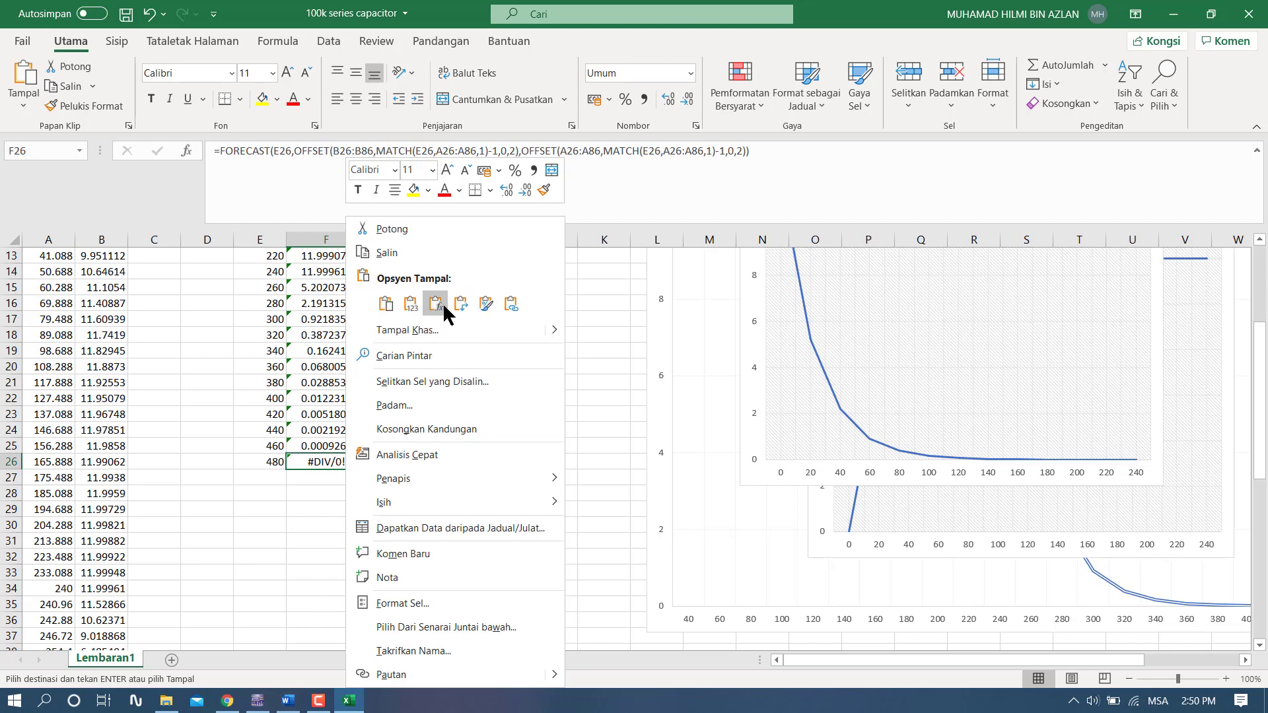
click(485, 303)
click(412, 304)
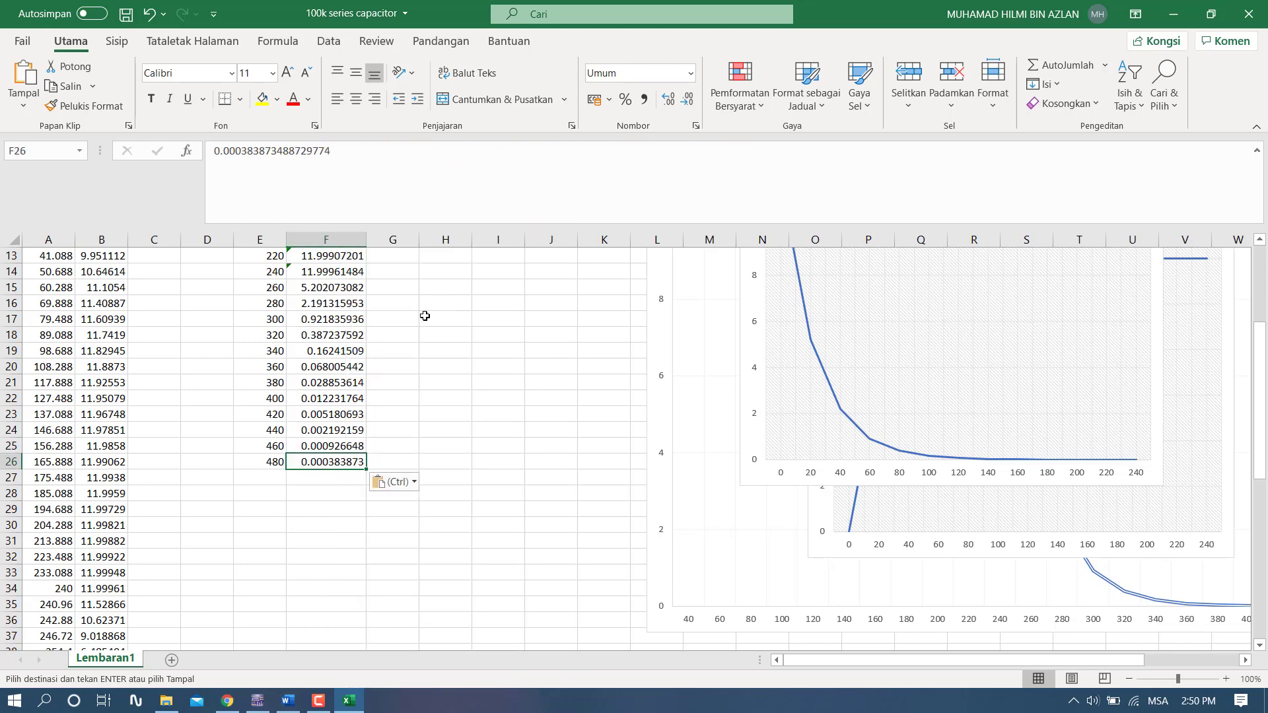
click(401, 418)
scroll(419, 371, up, 4)
scroll(426, 316, down, 1)
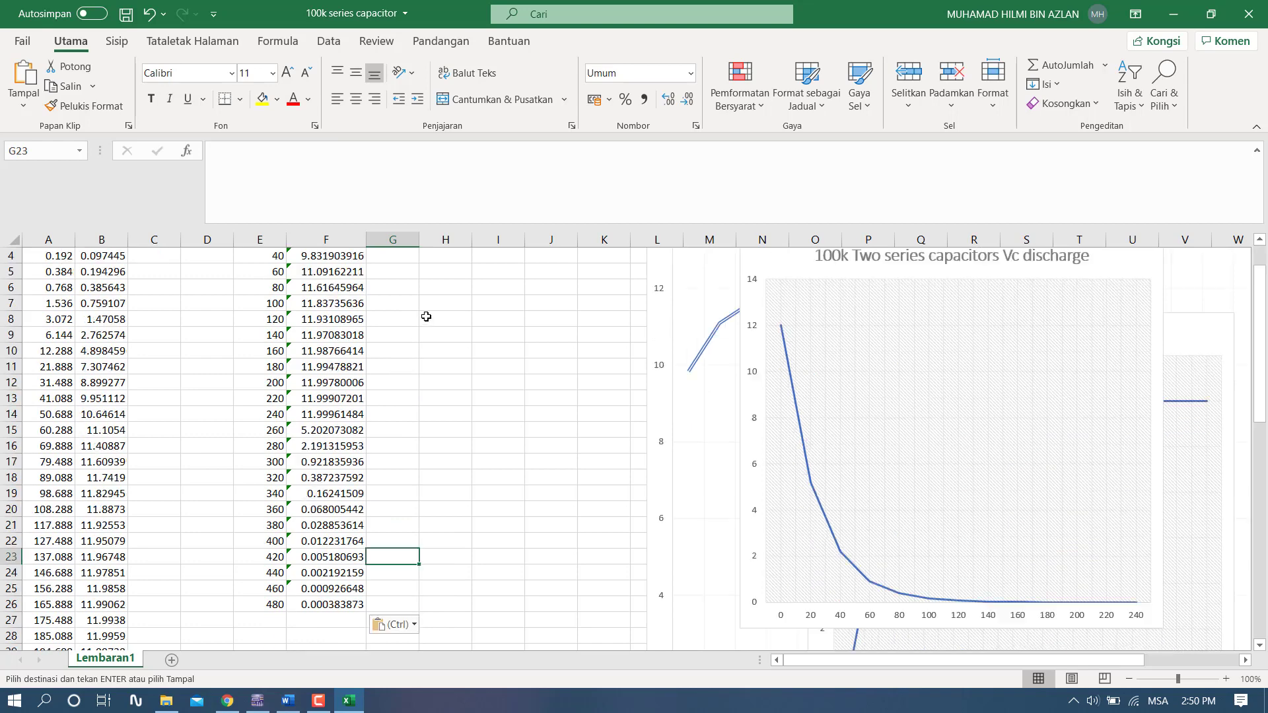
scroll(432, 315, down, 2)
scroll(522, 352, up, 3)
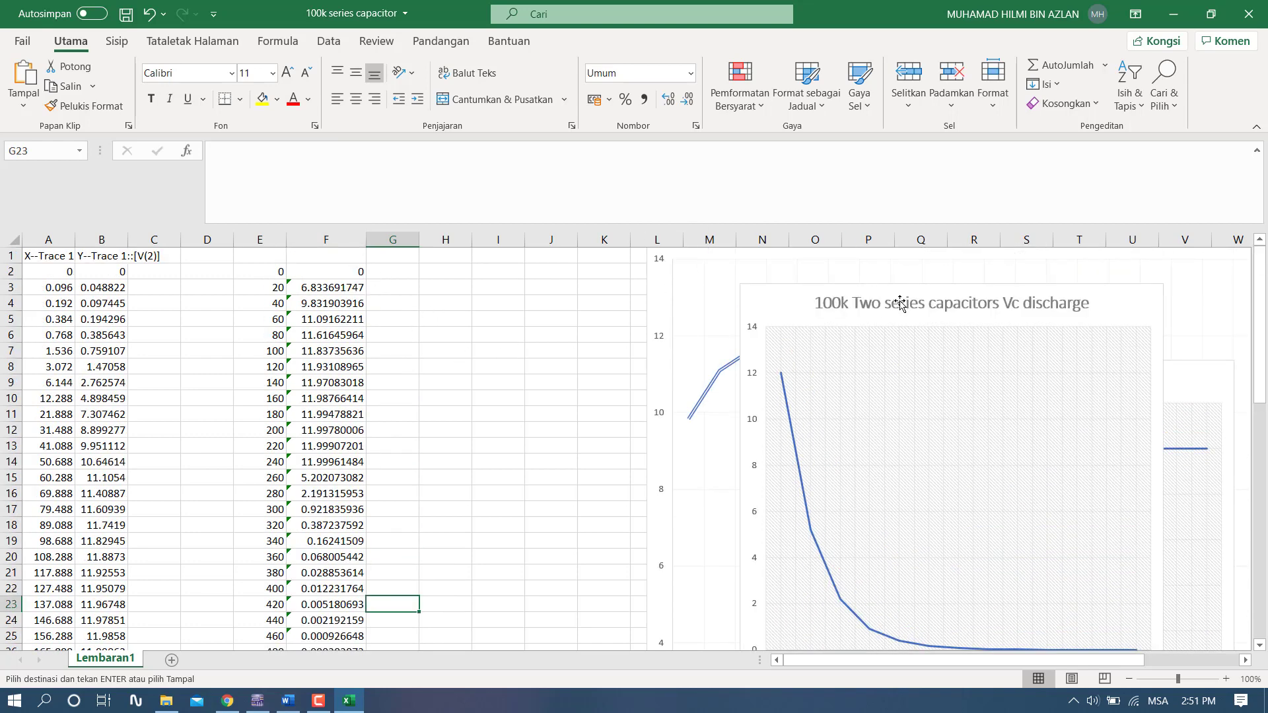